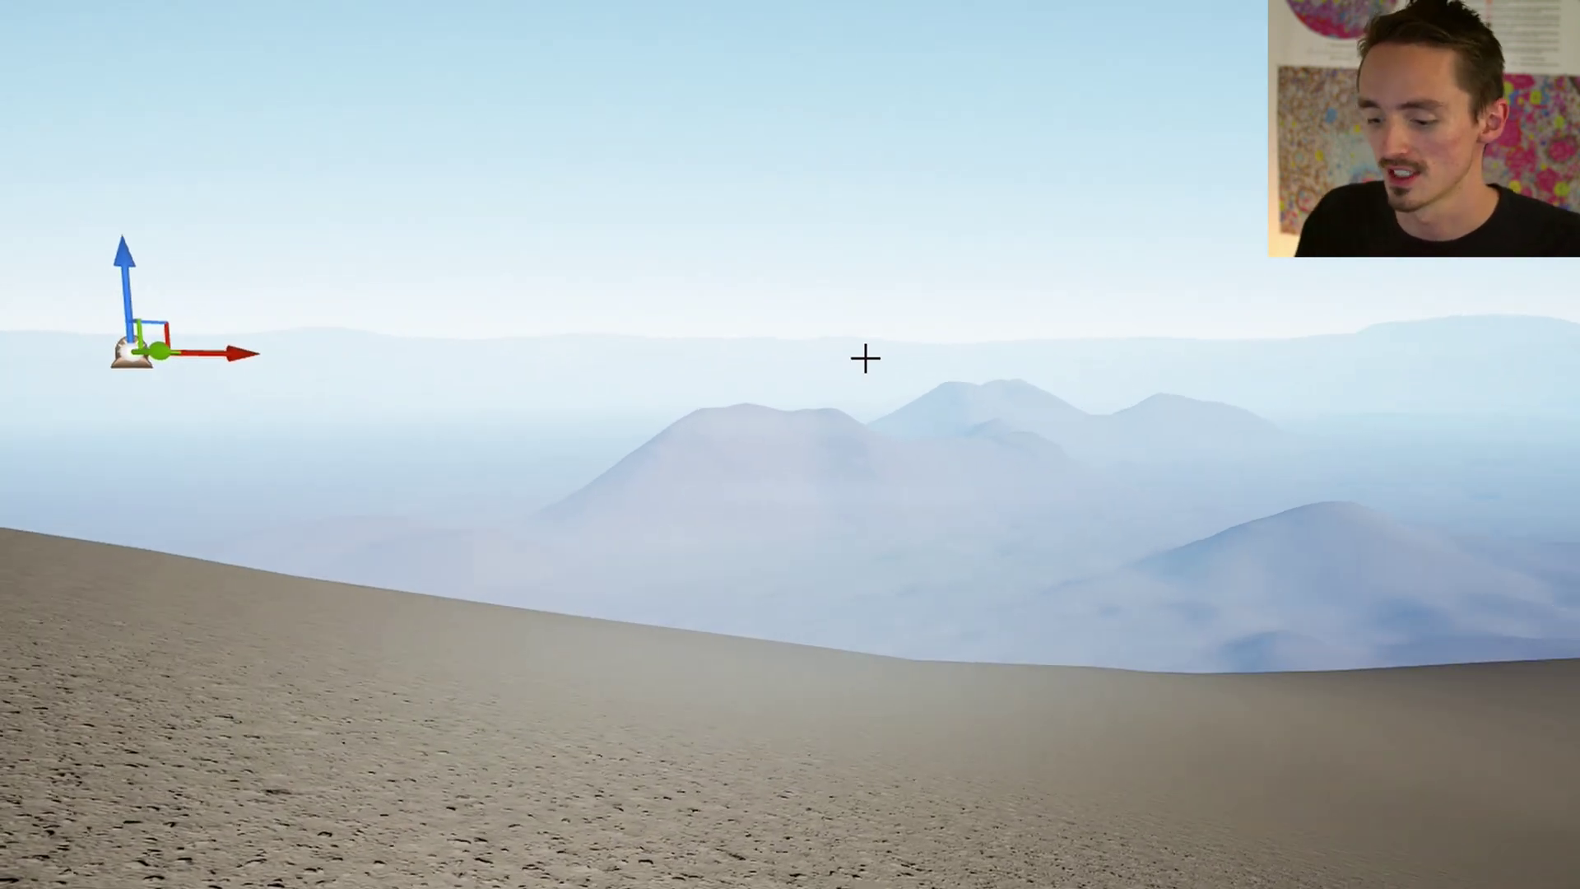
# Step: Delete the selected atmosphere actor from the lunar scene and look over the cratered terrain
pyautogui.press('Delete')
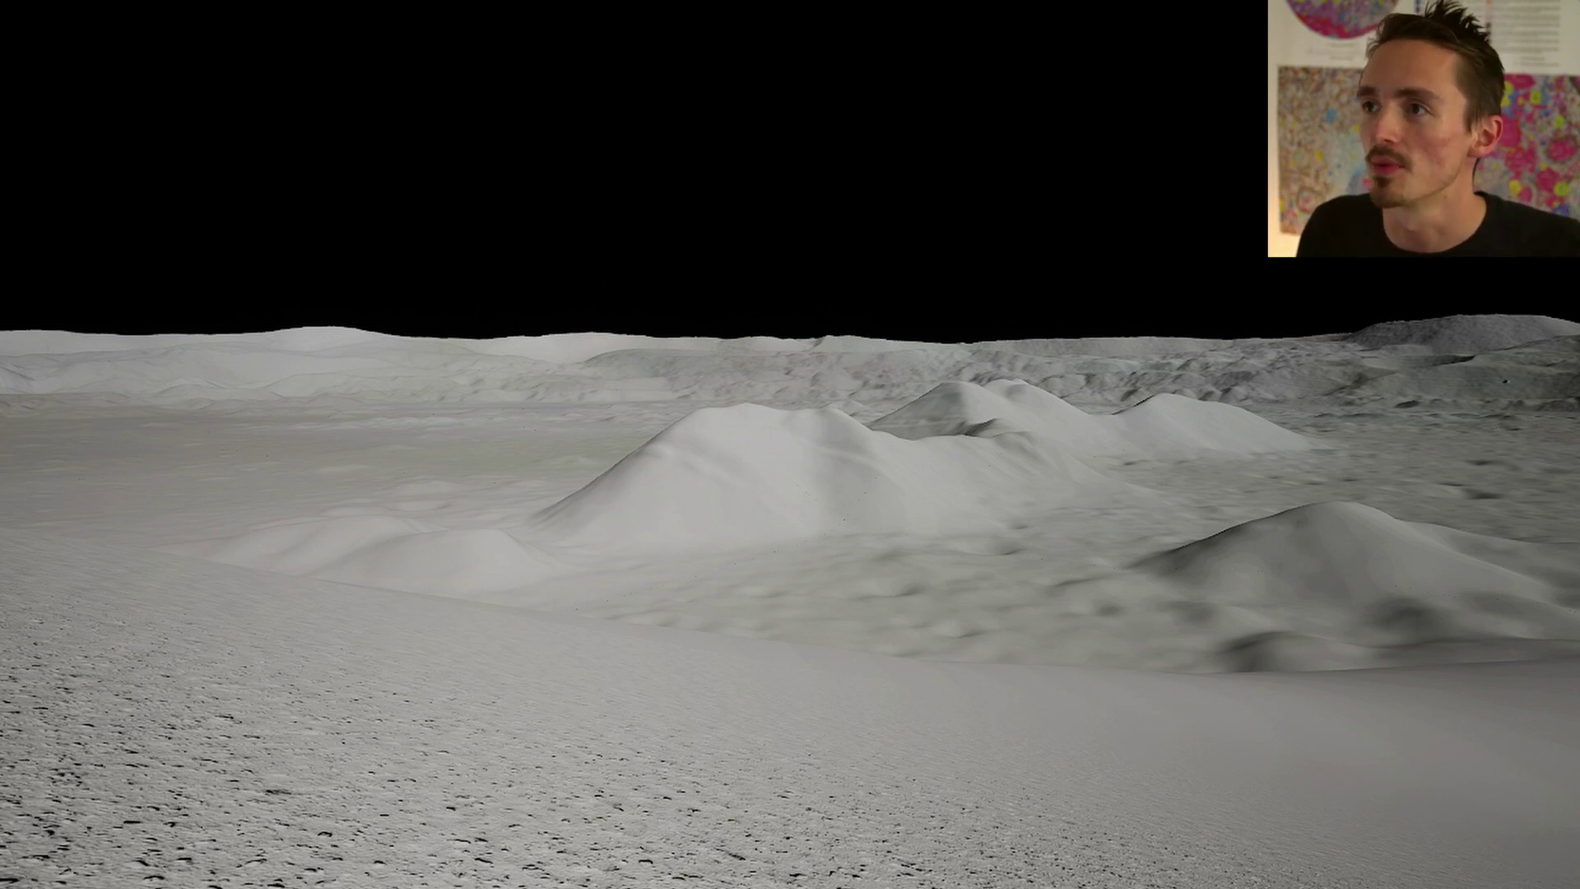
pyautogui.press('s')
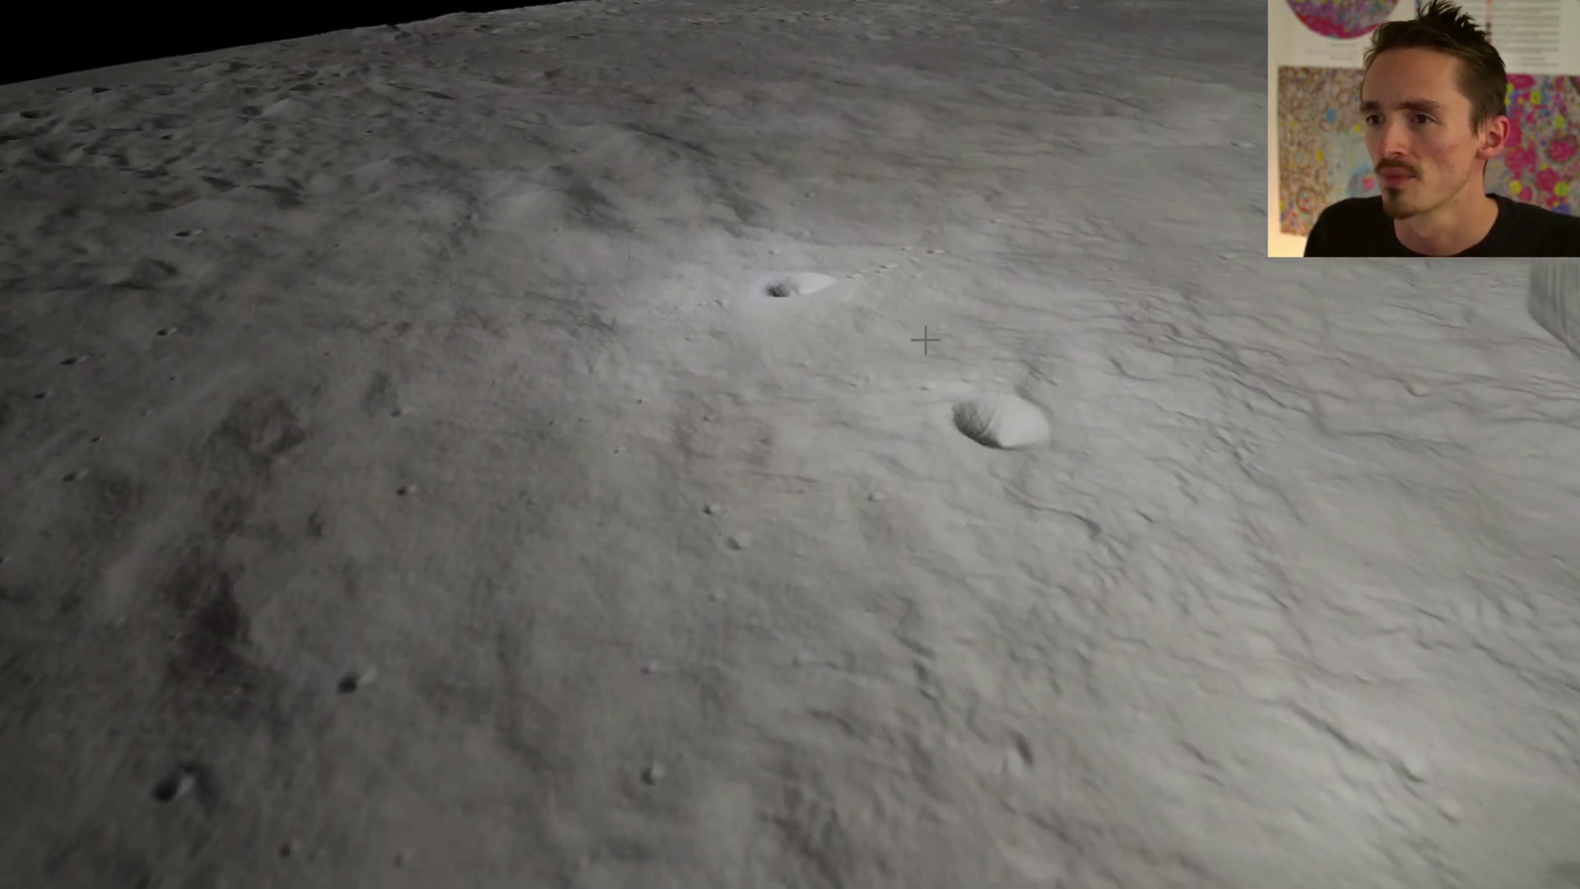
pyautogui.moveTo(972, 512); pyautogui.dragTo(273, 556)
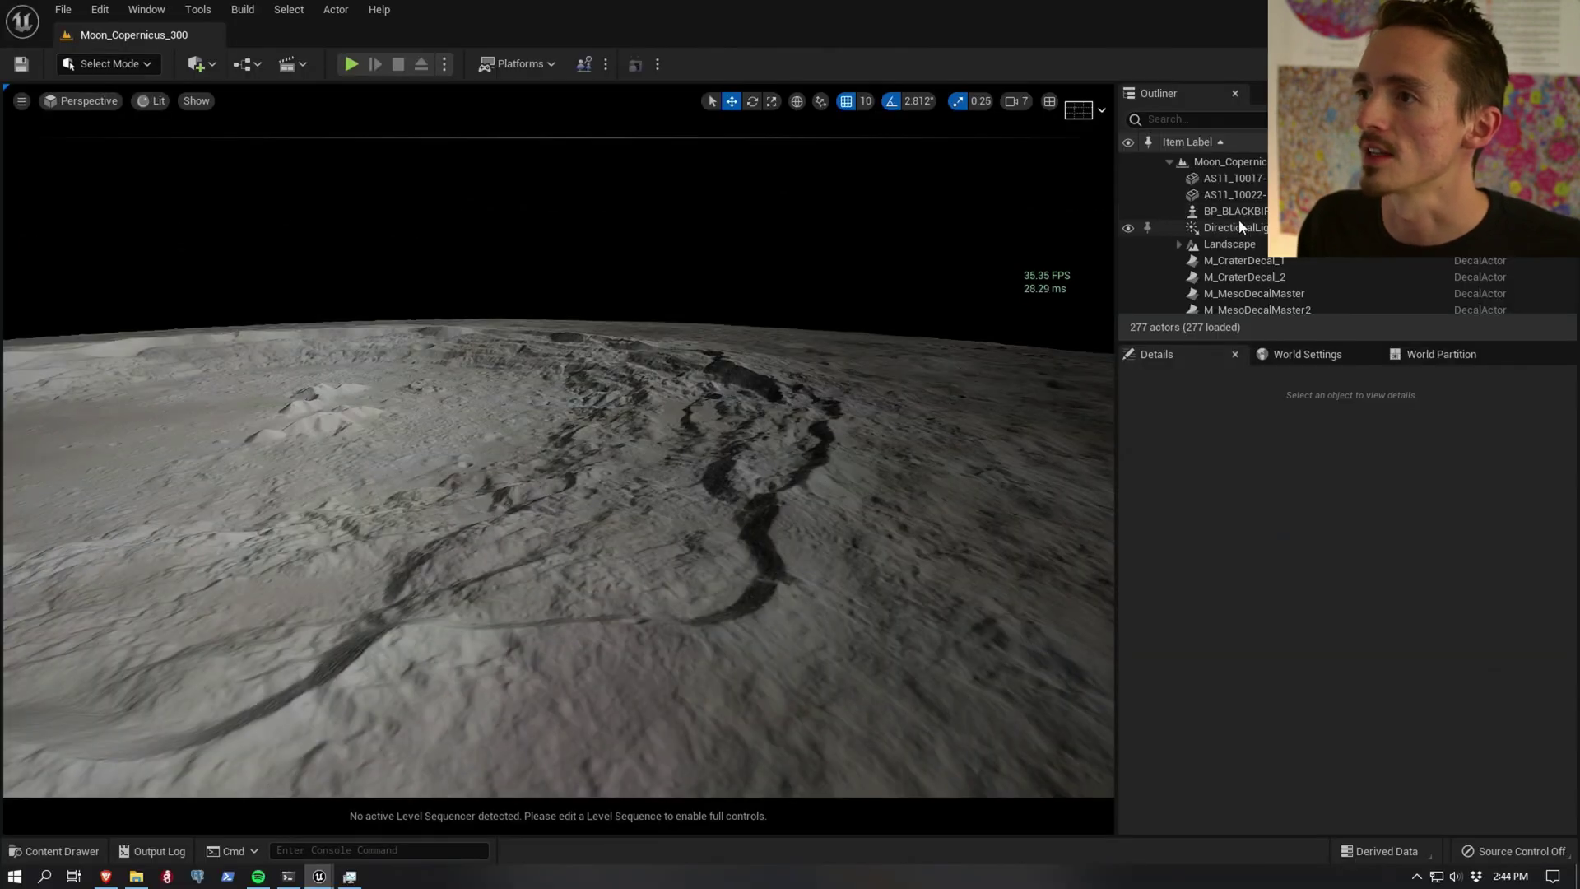
# Step: Examine the DirectionalLight's shadow, ray tracing and atmosphere settings
pyautogui.click(1242, 228)
pyautogui.scroll(-10, 1465, 576)
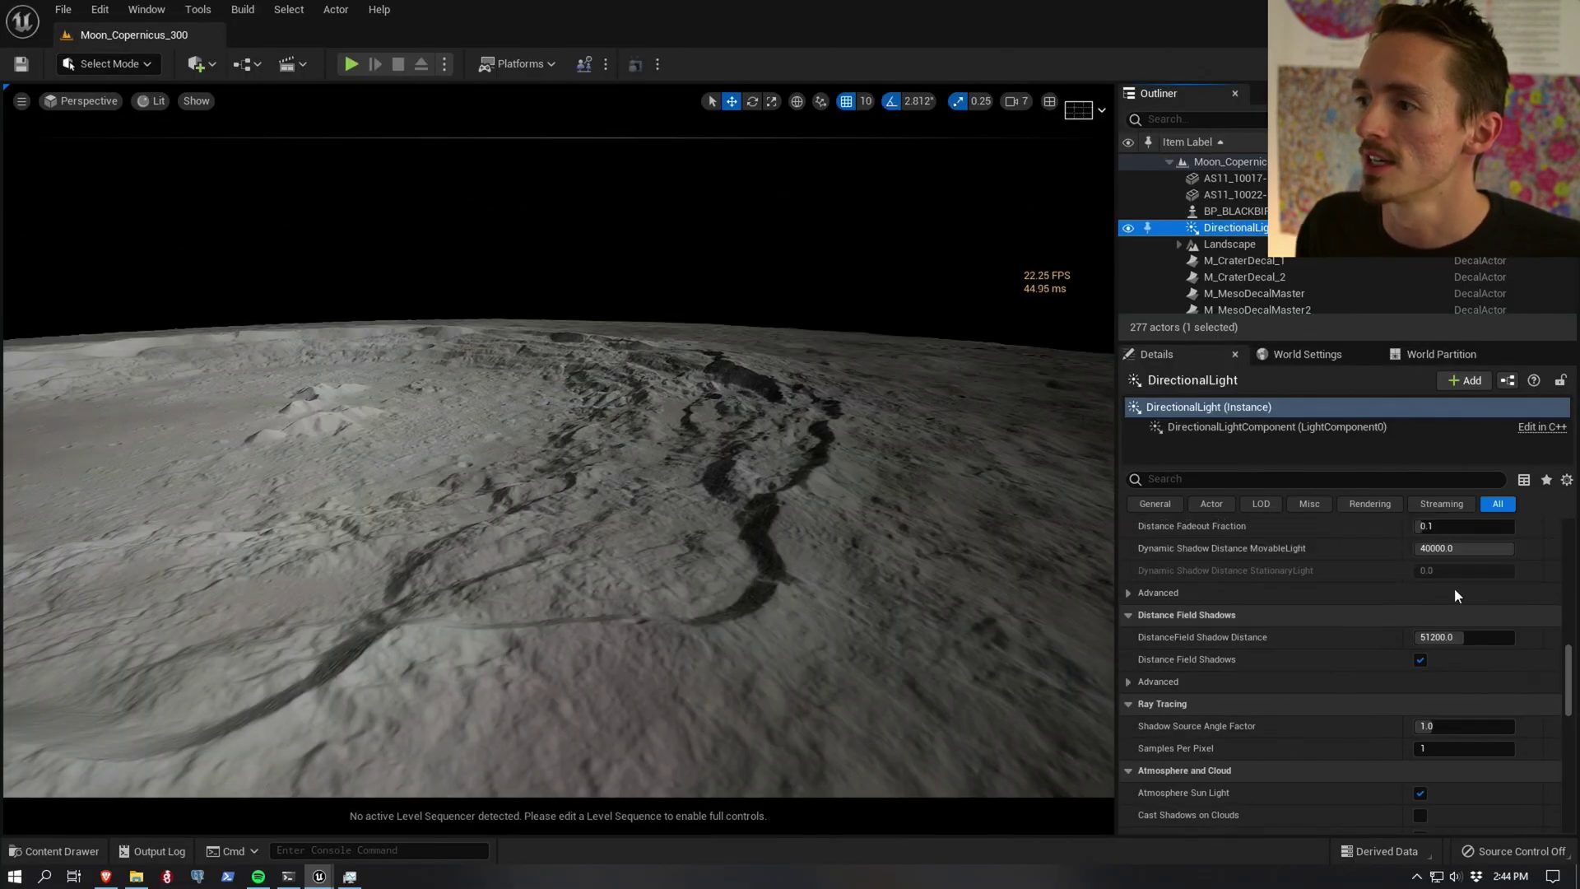
pyautogui.scroll(10, 1454, 587)
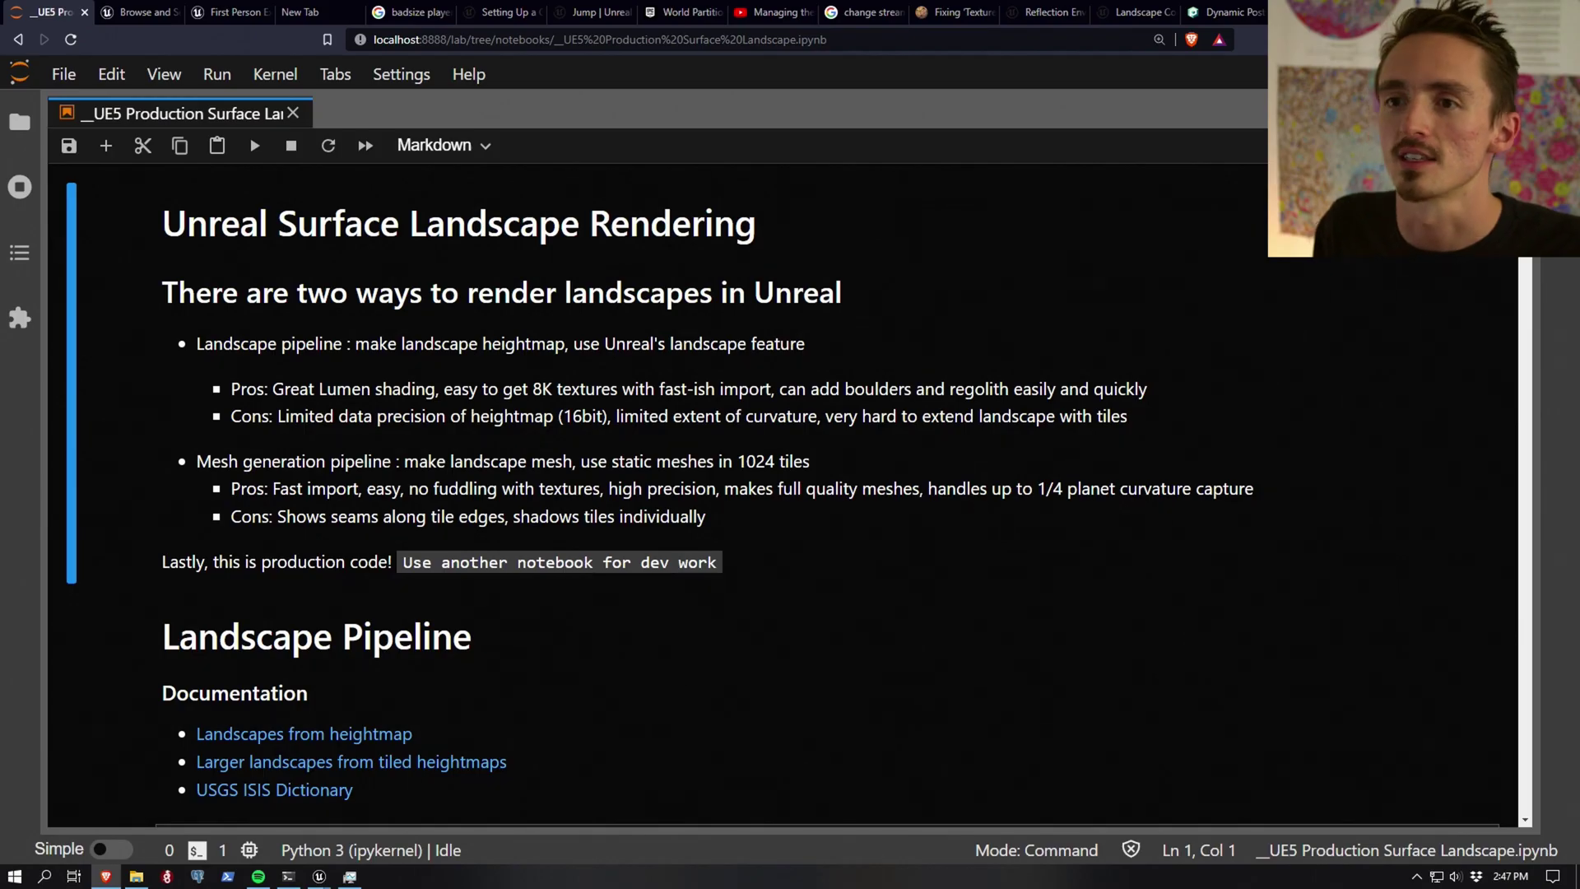
# Step: Switch to the JupyterLab notebook and add the line "lat, lon = -30, -15" under the weird feature coordinates in the DEM reprojecting cell
pyautogui.moveTo(164, 225); pyautogui.dragTo(791, 418)
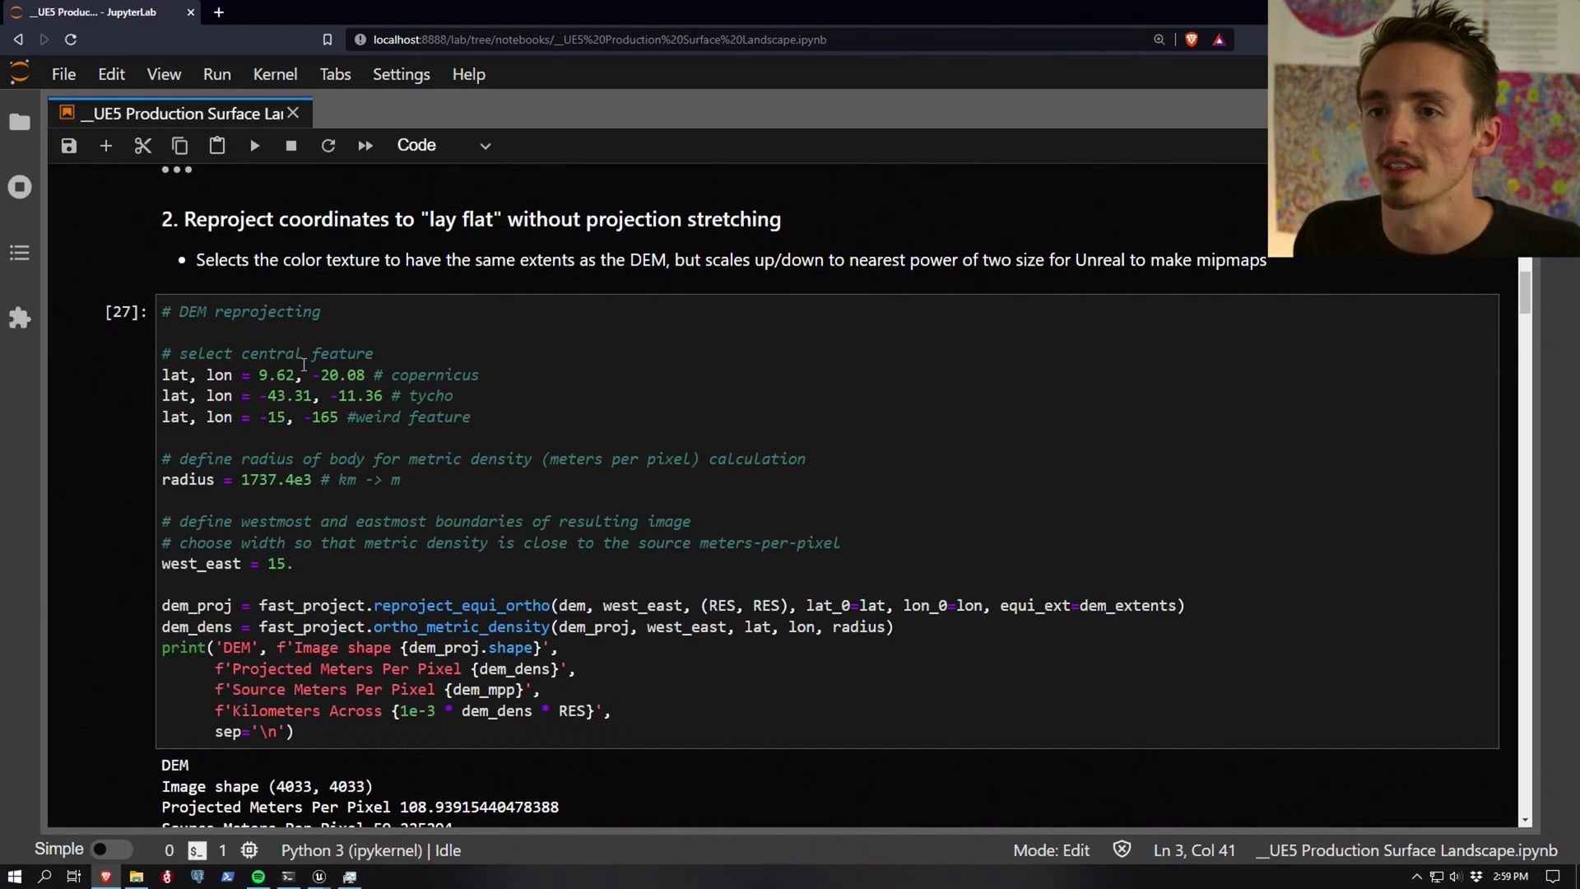
pyautogui.click(601, 431)
pyautogui.moveTo(486, 419); pyautogui.dragTo(151, 396)
pyautogui.click(491, 420)
pyautogui.press('Return')
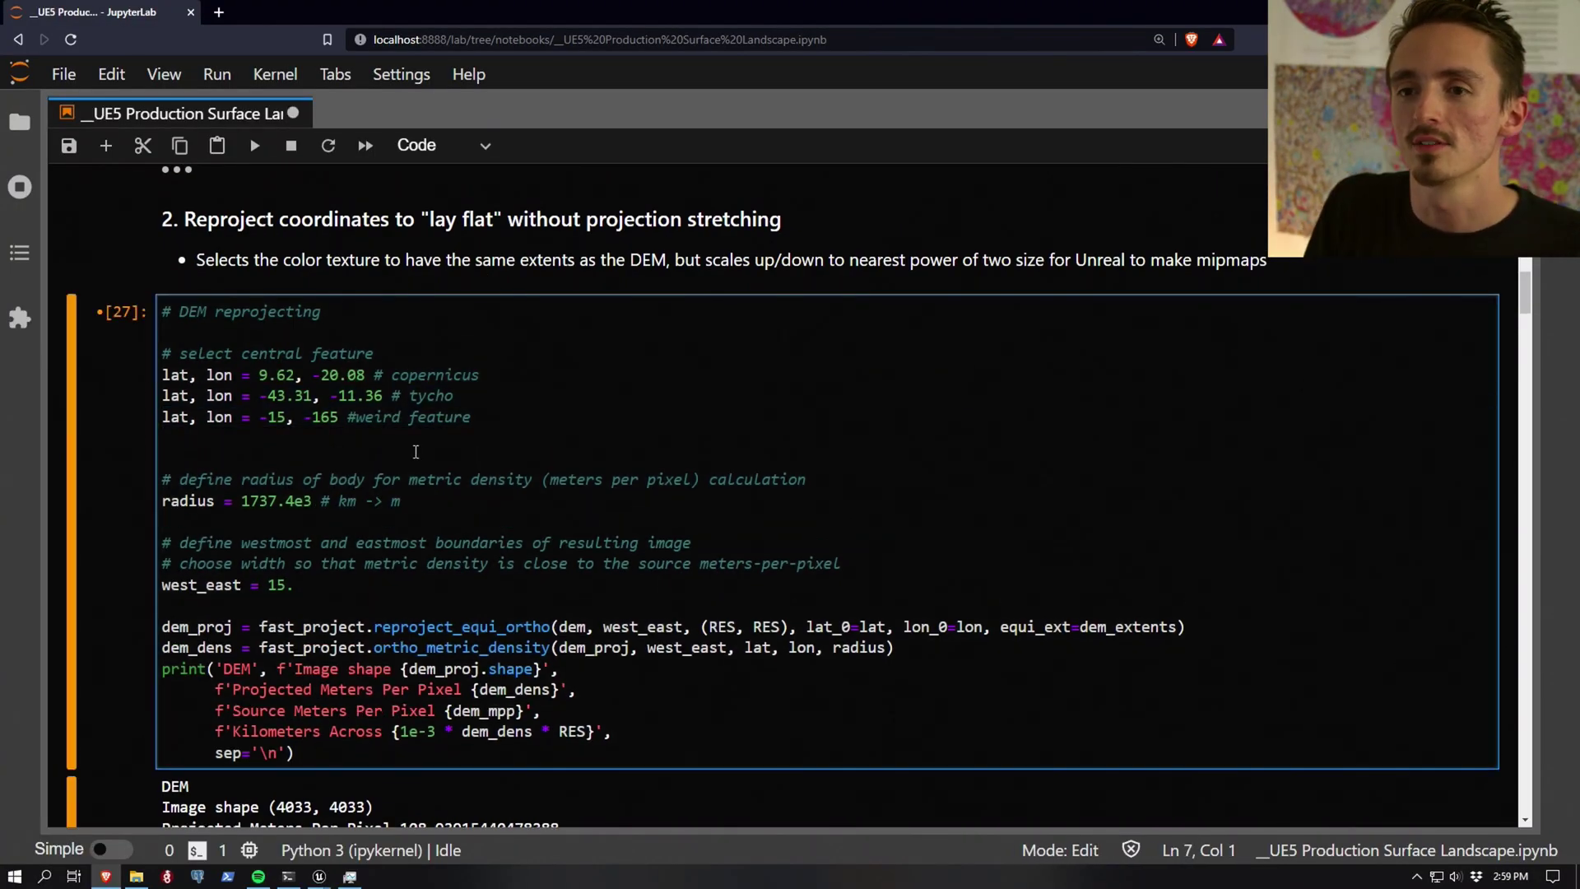
pyautogui.write('lat, lon = -30, -15')
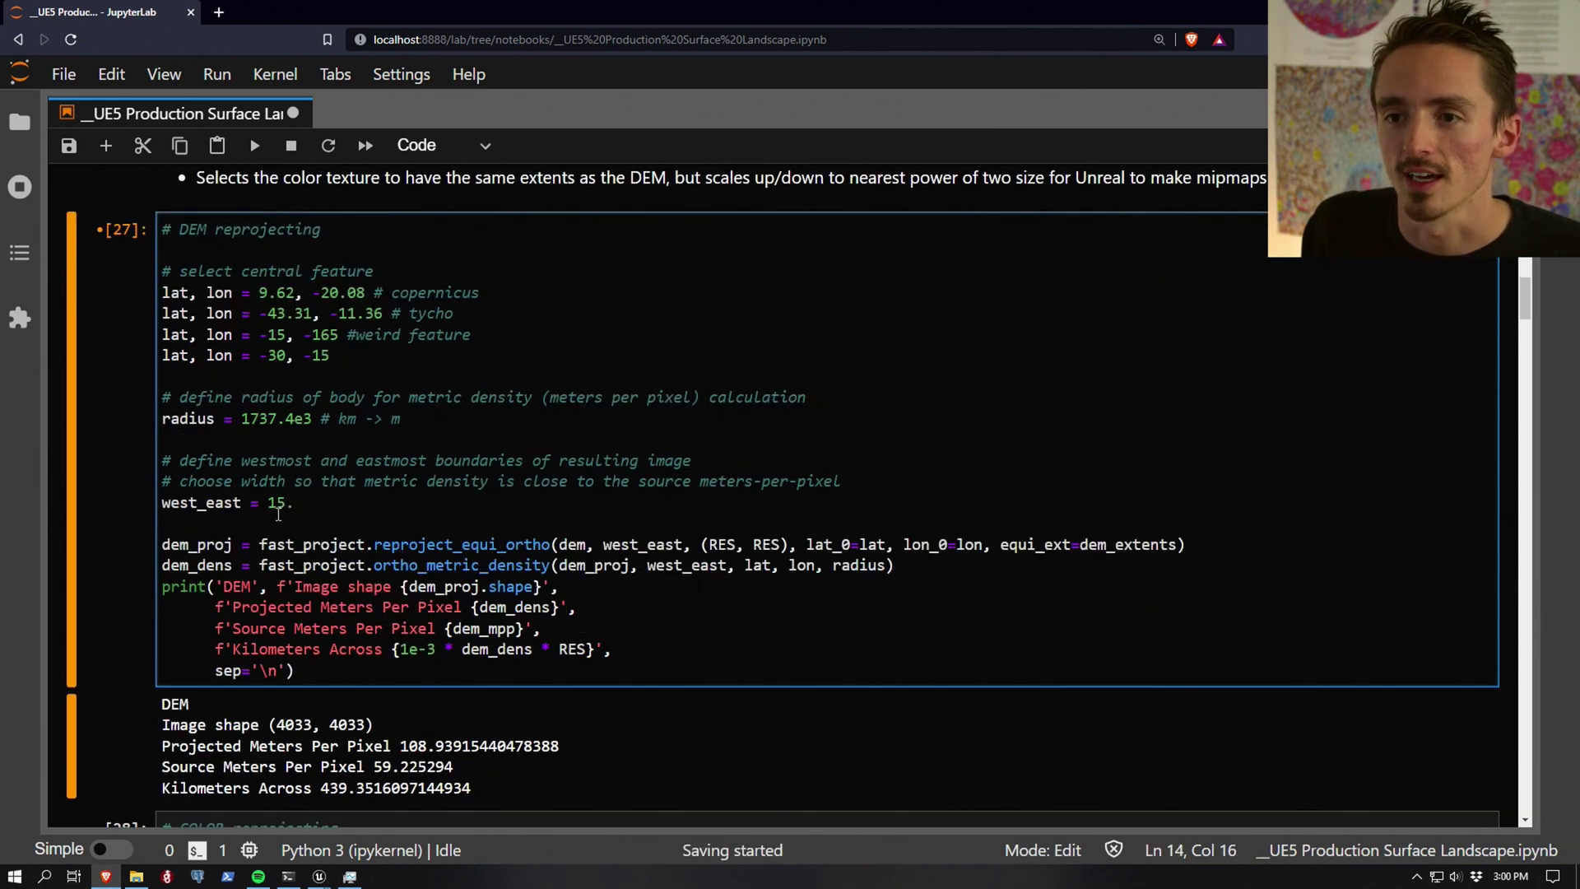
pyautogui.click(271, 507)
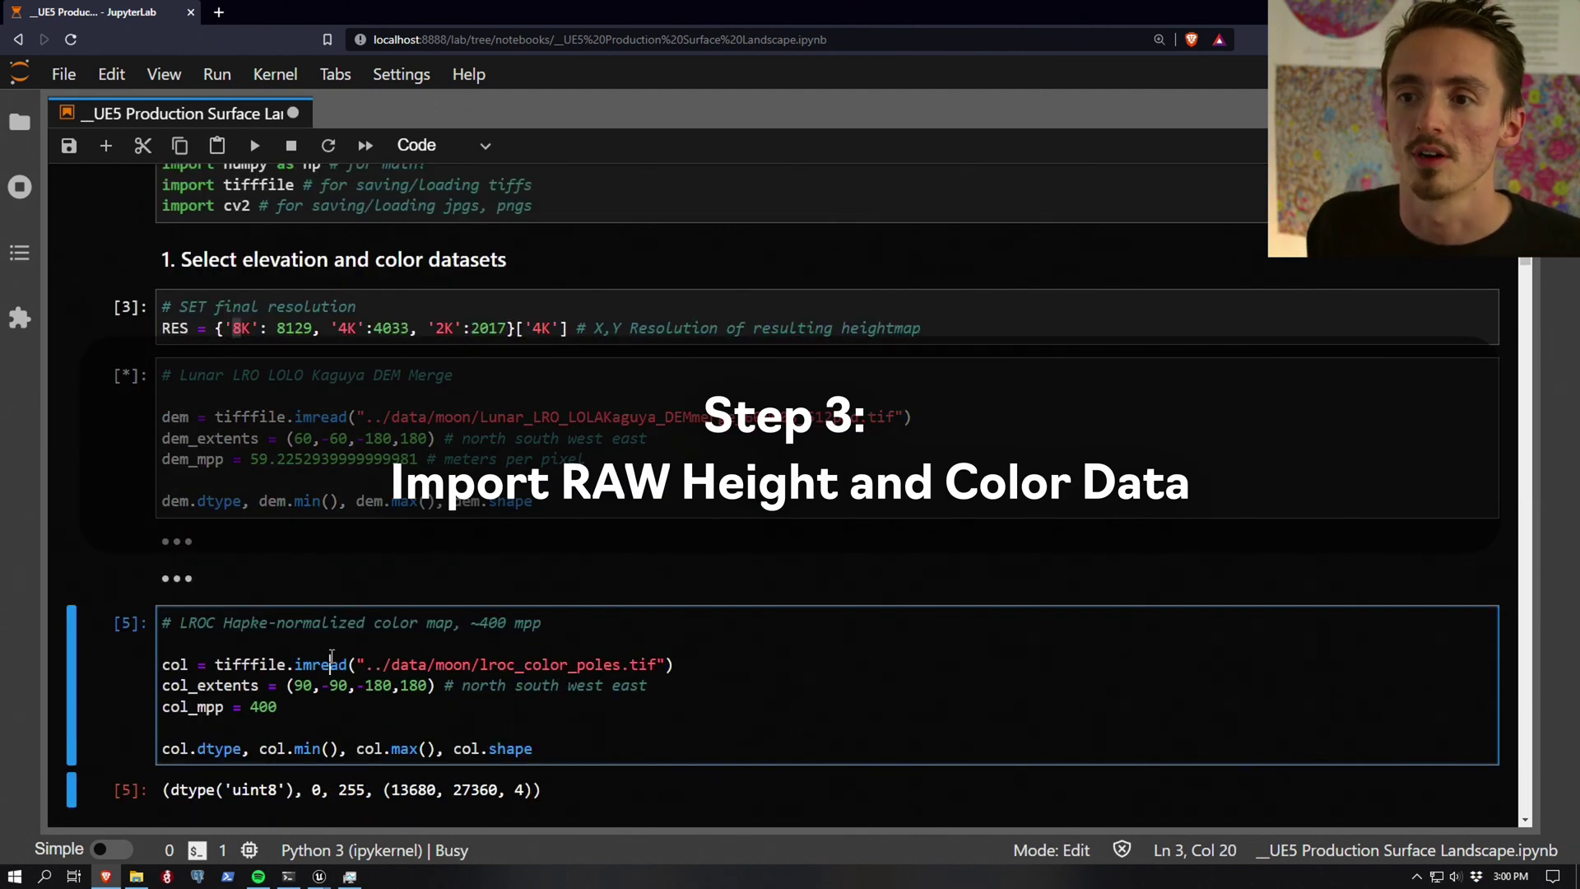
# Step: Run the LROC color map loading cell and review the DEM product title and the color dataset's file, extents and resolution lines
pyautogui.hotkey('shift', 'Return')
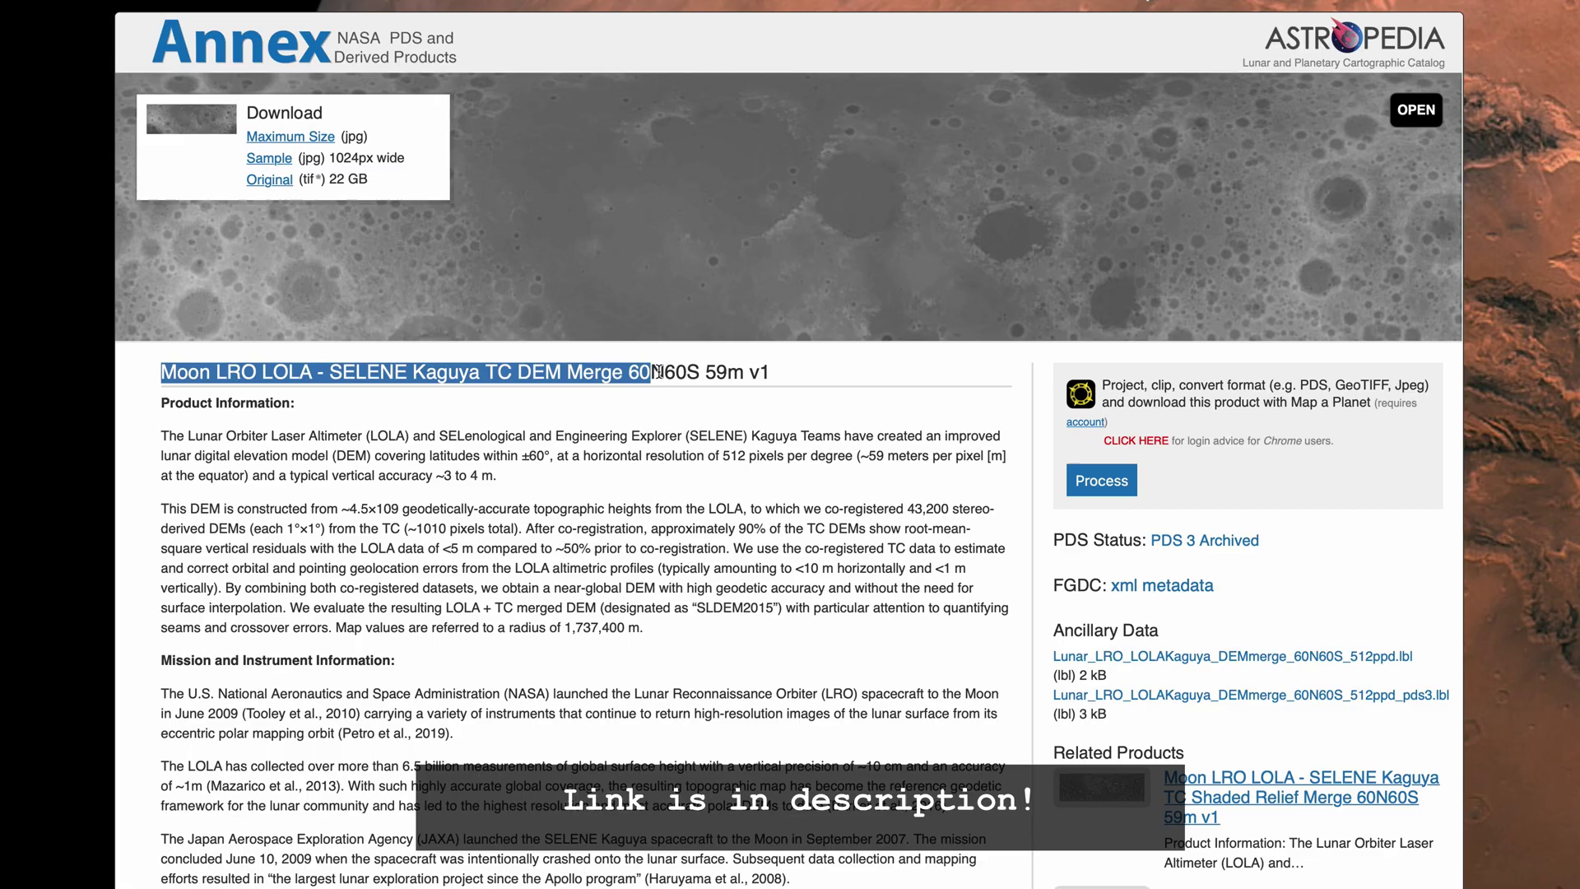
pyautogui.moveTo(652, 372); pyautogui.dragTo(762, 374)
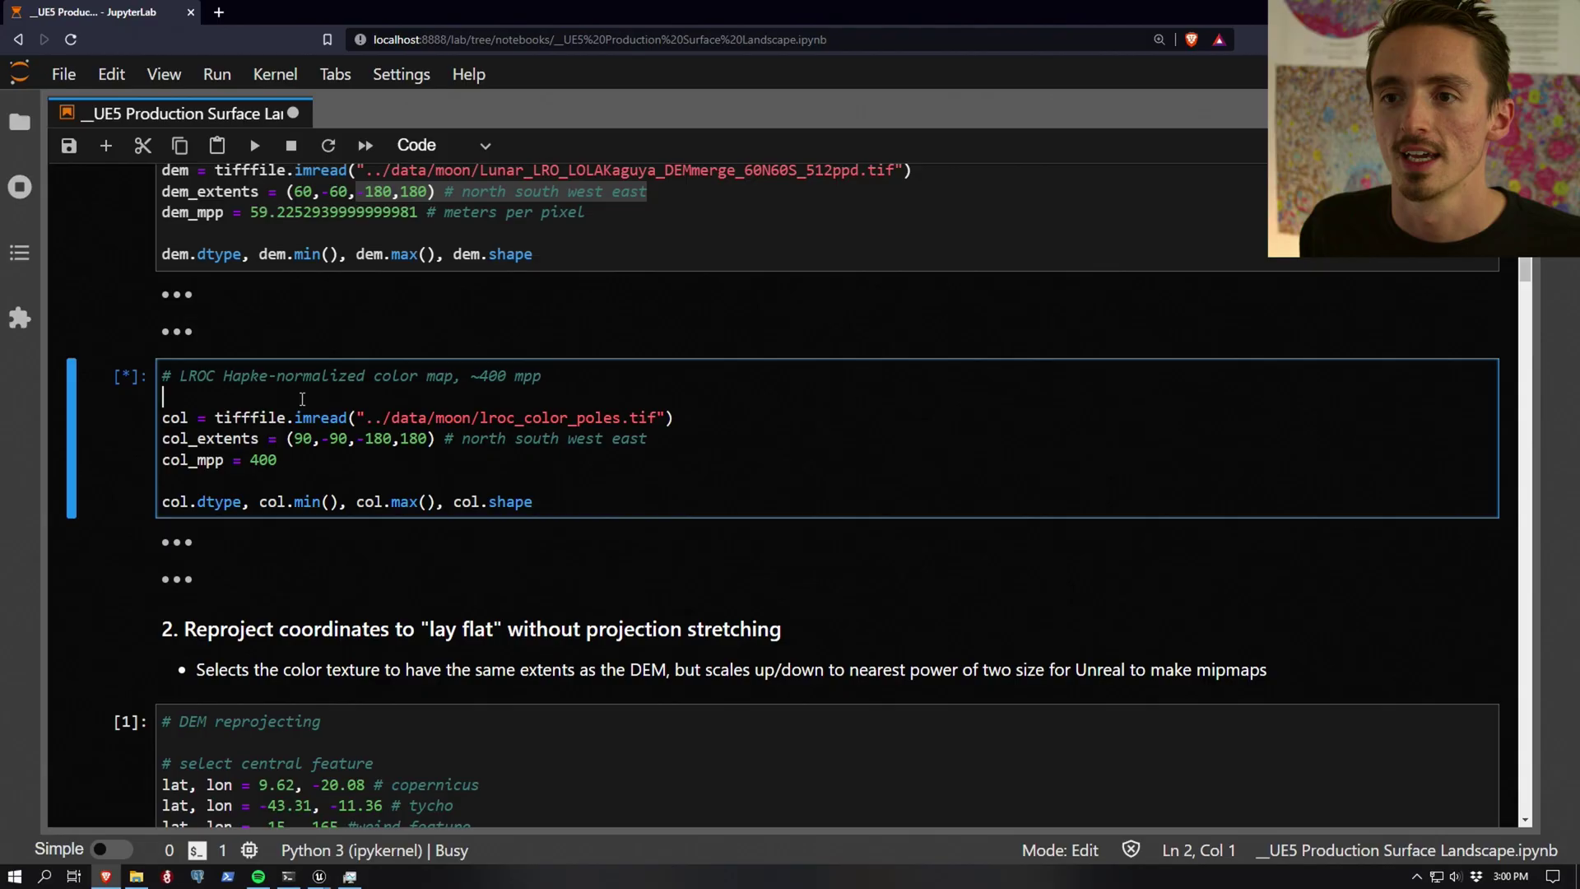
pyautogui.moveTo(329, 396); pyautogui.dragTo(619, 465)
pyautogui.scroll(-1, 488, 539)
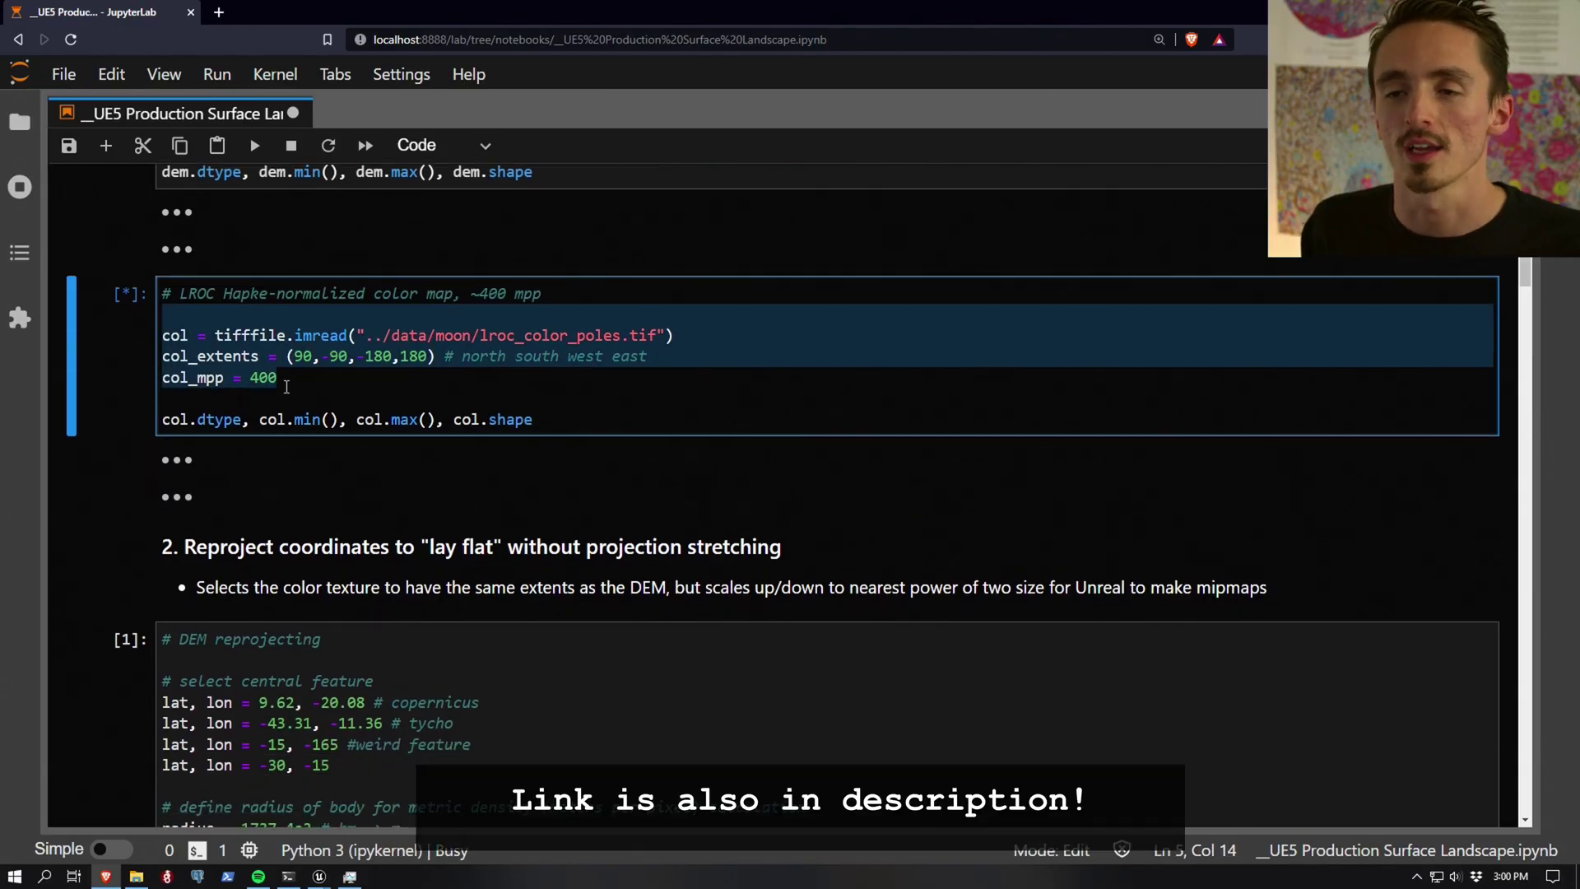
pyautogui.scroll(-3, 280, 456)
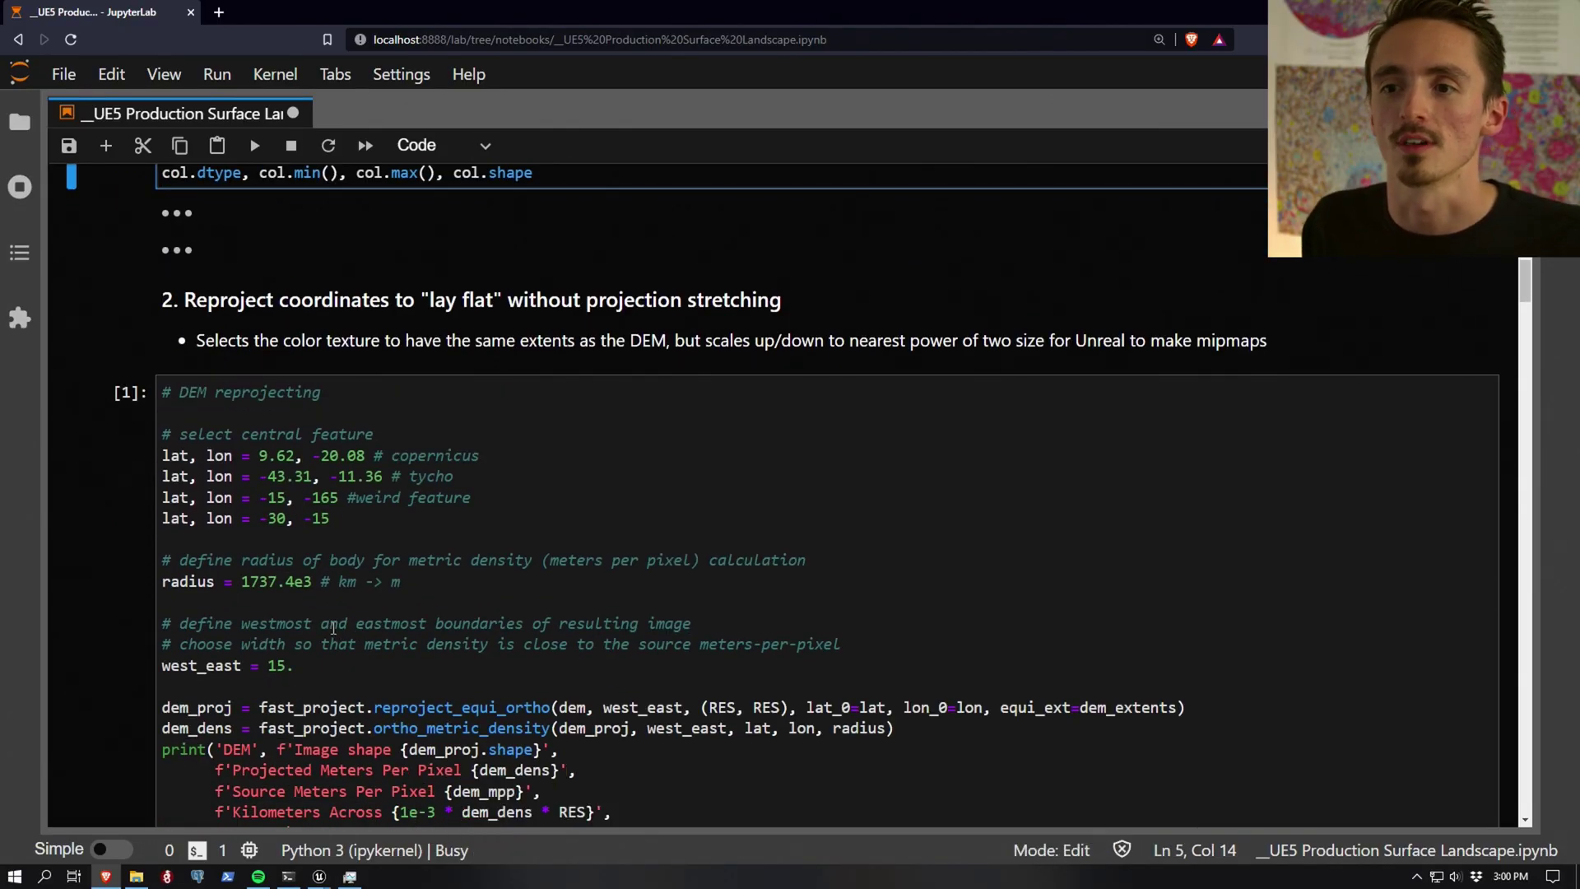
# Step: Run the DEM reprojecting and COLOR reprojecting cells
pyautogui.click(323, 581)
pyautogui.scroll(-4, 334, 584)
pyautogui.hotkey('shift', 'Return')
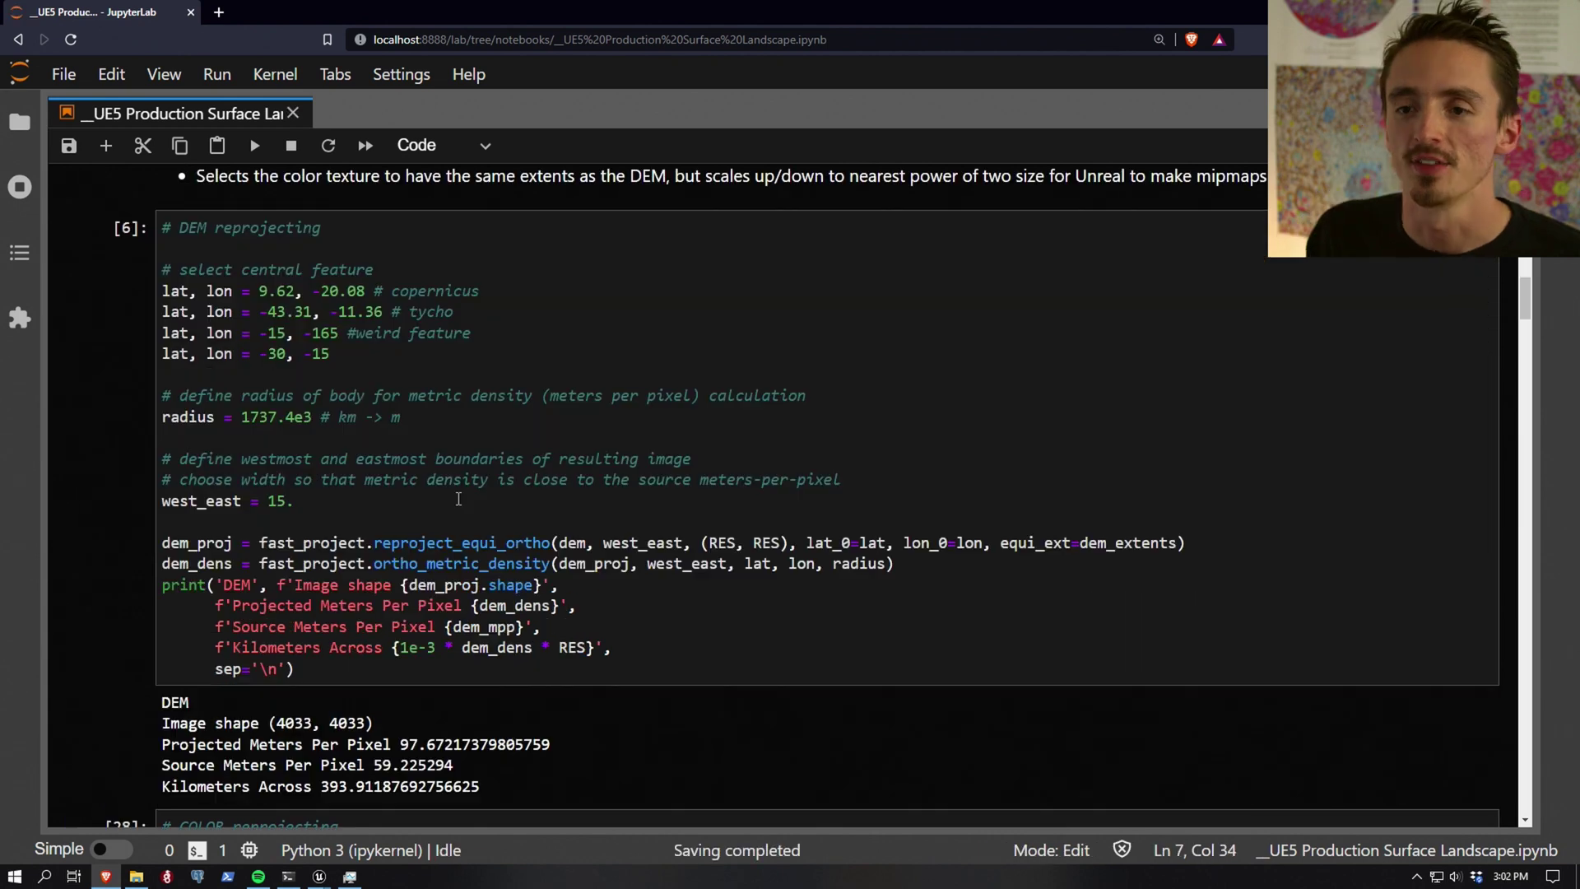
pyautogui.scroll(-5, 415, 535)
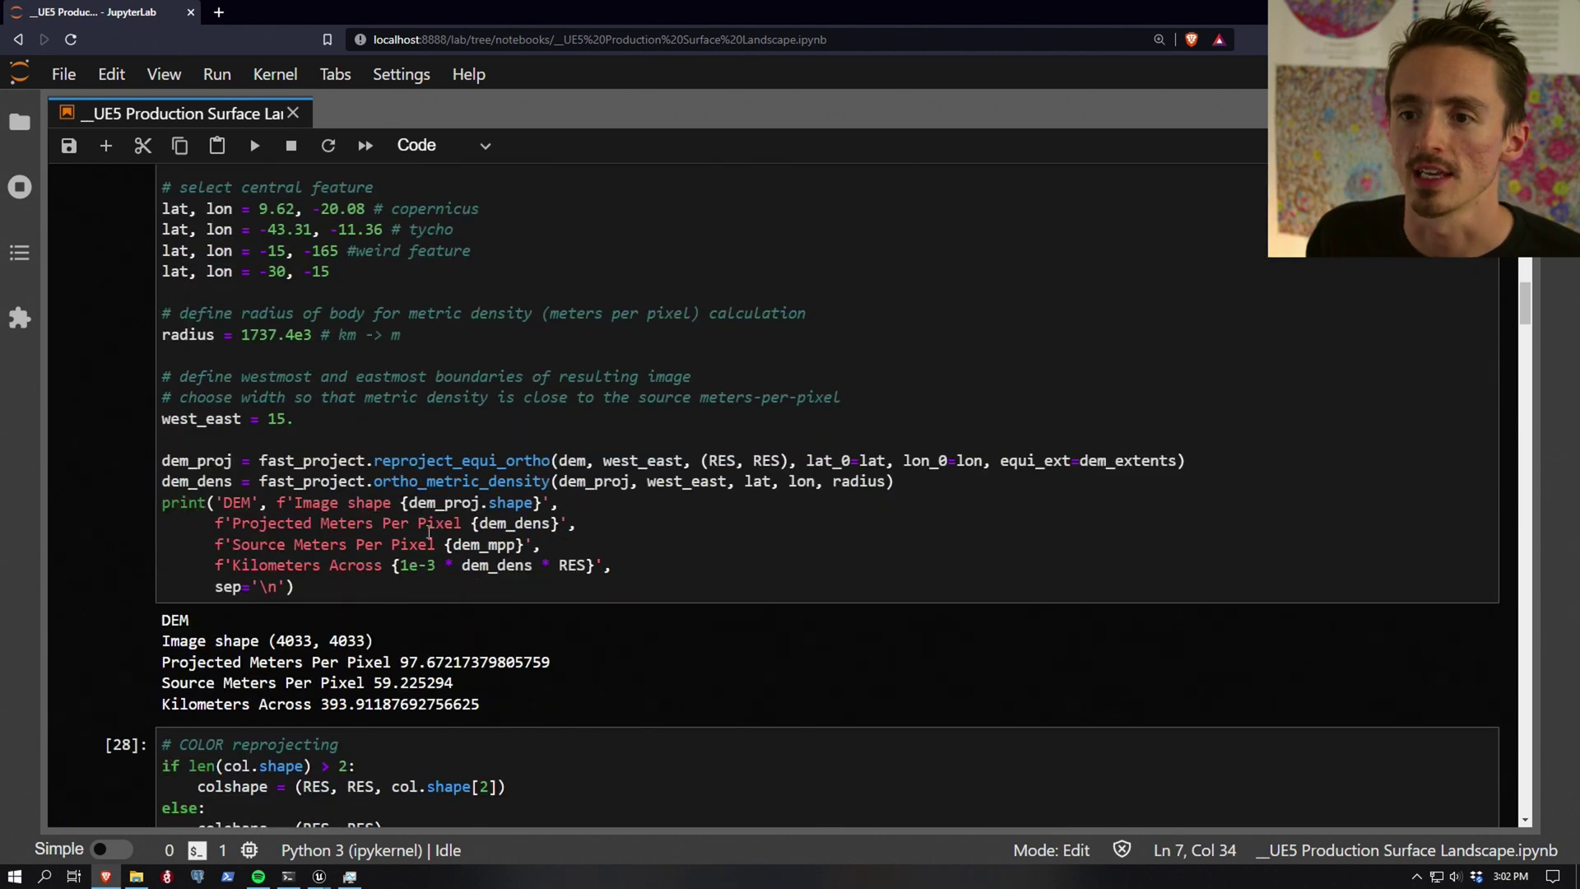
pyautogui.click(415, 536)
pyautogui.hotkey('shift', 'Return')
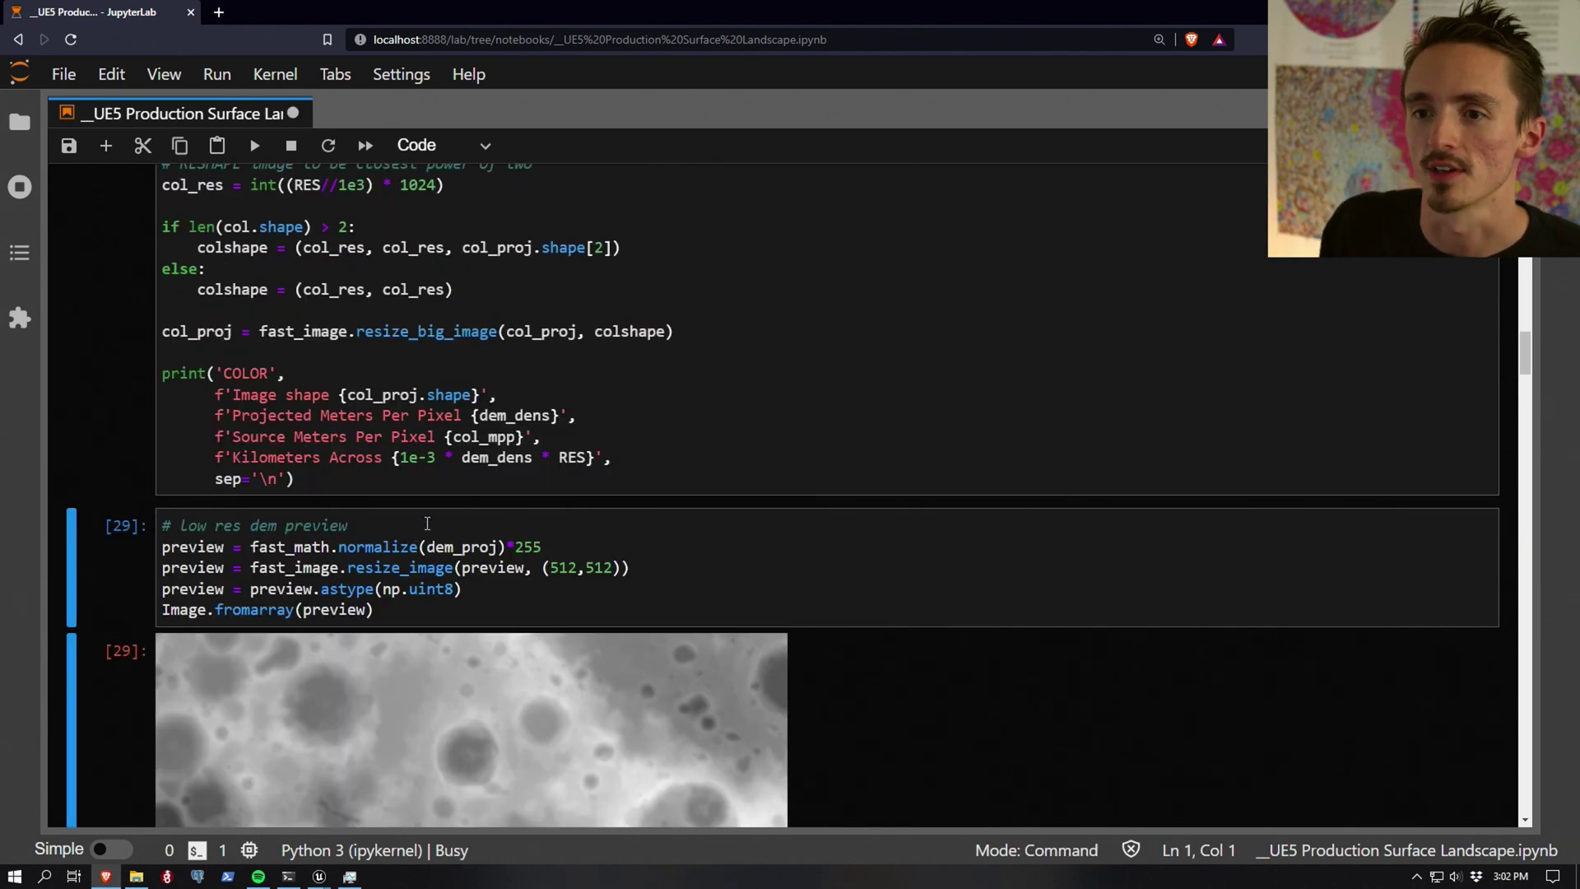
# Step: Run the low-res DEM and color preview cells and look over both preview images
pyautogui.scroll(-4, 428, 523)
pyautogui.hotkey('shift', 'Return')
pyautogui.hotkey('shift', 'Return')
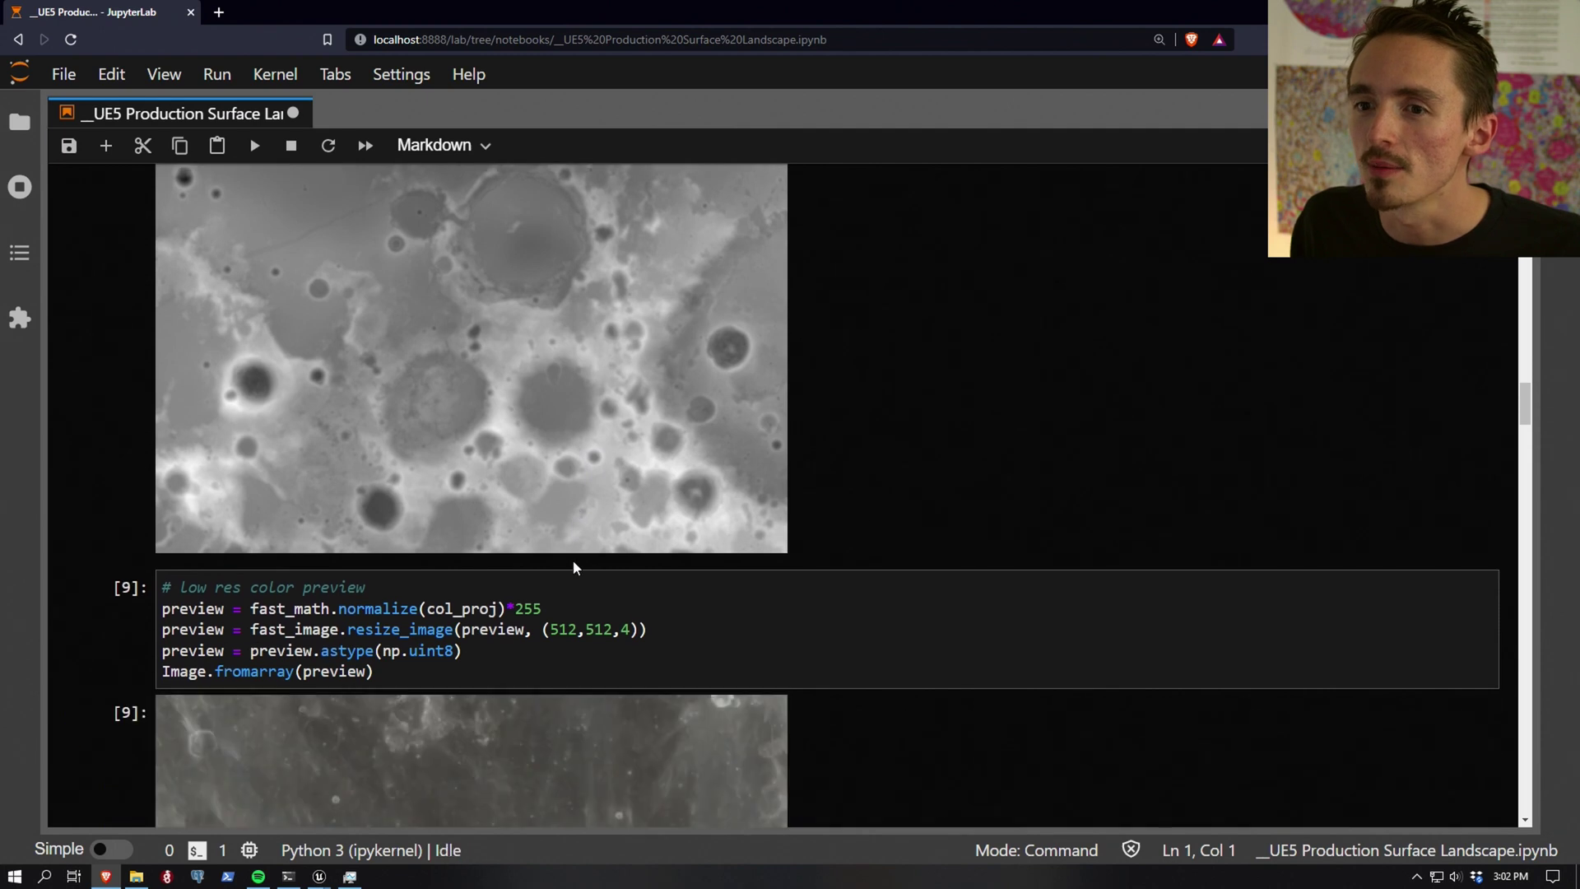
pyautogui.scroll(-6, 576, 565)
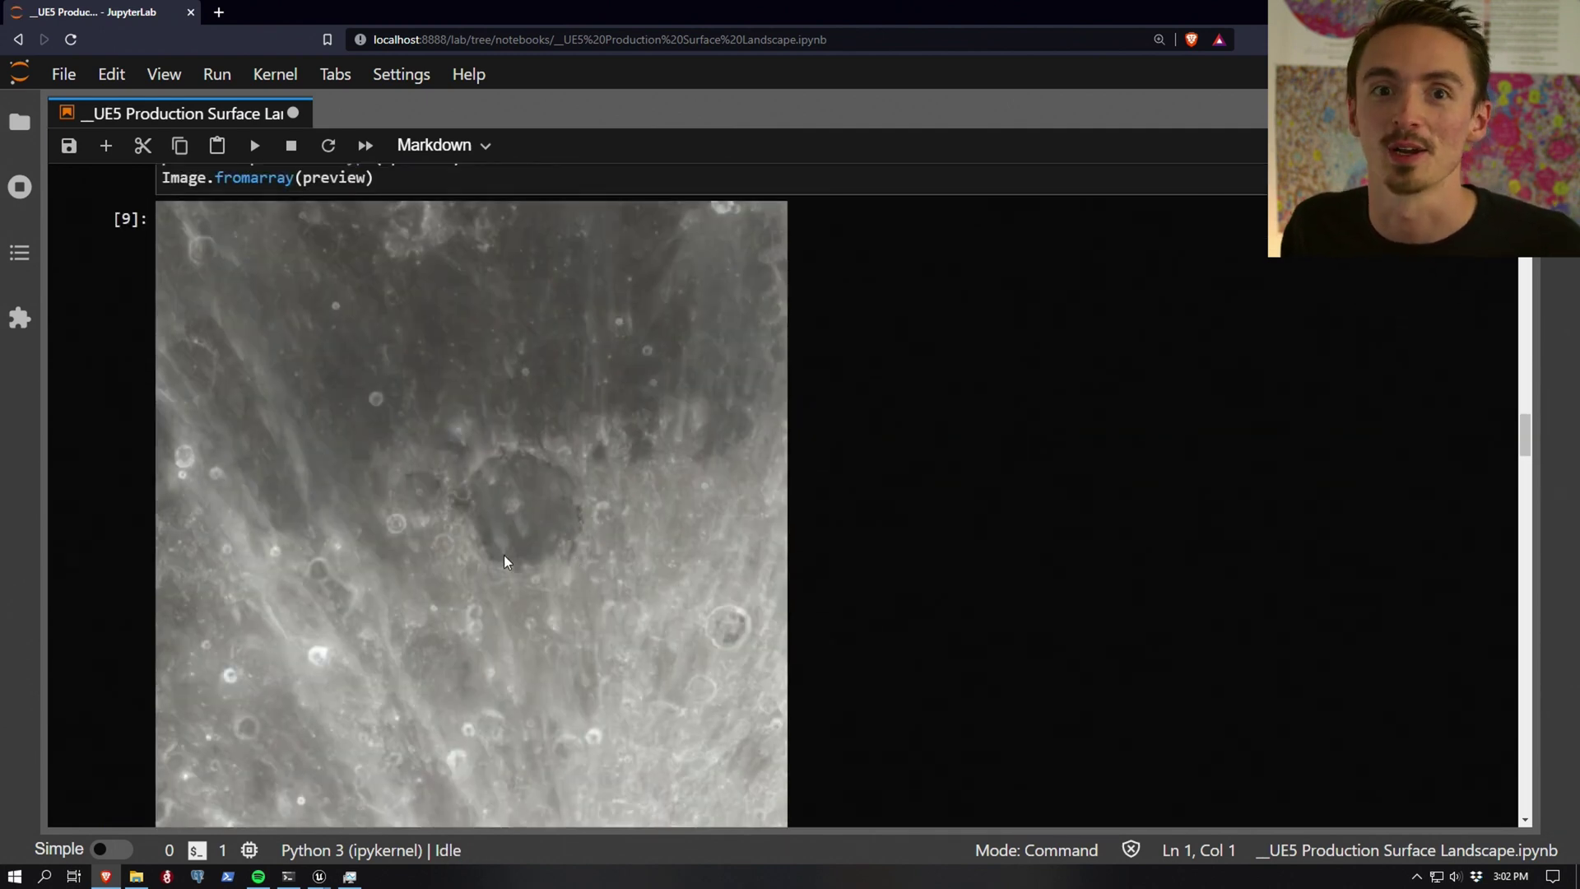
pyautogui.scroll(-1, 381, 338)
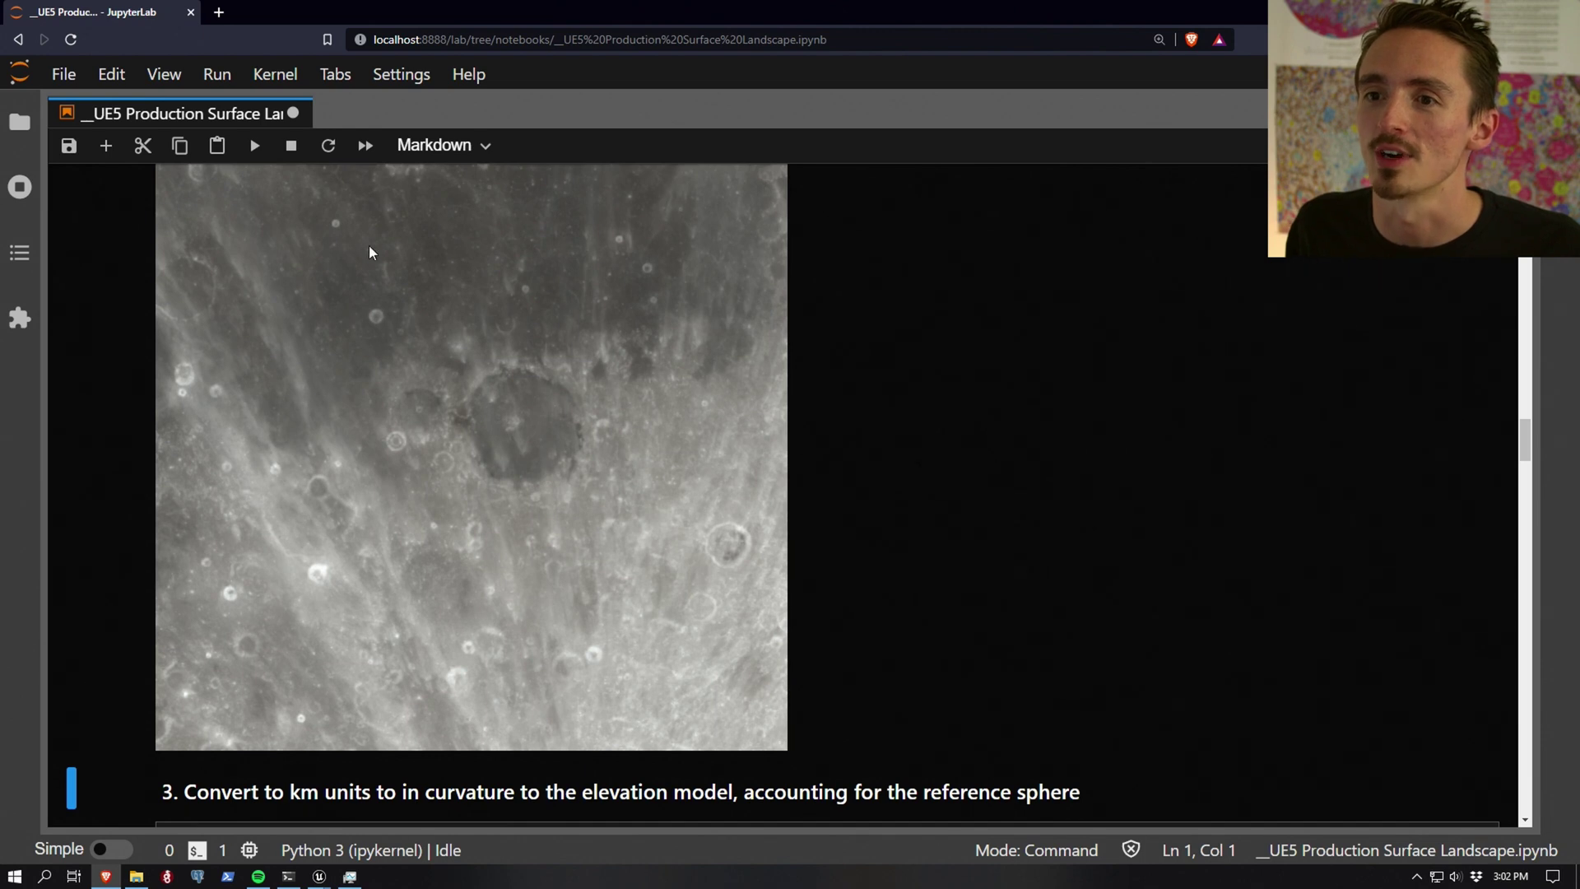
pyautogui.scroll(-5, 605, 546)
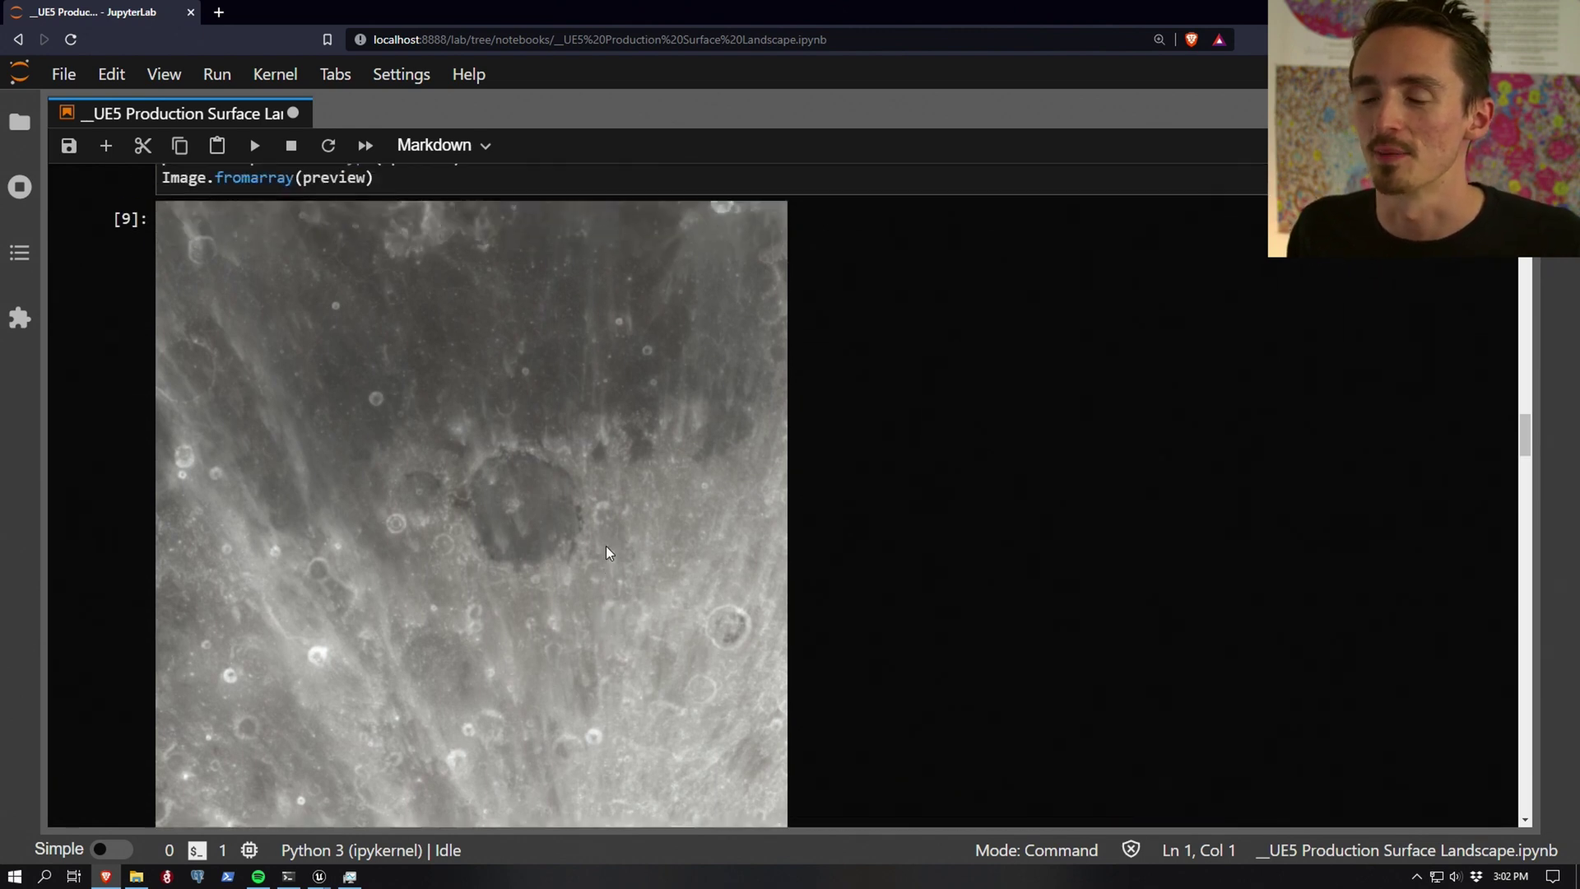
# Step: Run the section 3 cells that convert the DEM to km, apply the curvature and preview the curved DEM
pyautogui.hotkey('shift', 'Return')
pyautogui.hotkey('shift', 'Return')
pyautogui.hotkey('shift', 'Return')
pyautogui.hotkey('shift', 'Return')
pyautogui.hotkey('shift', 'Return')
pyautogui.scroll(-4, 291, 434)
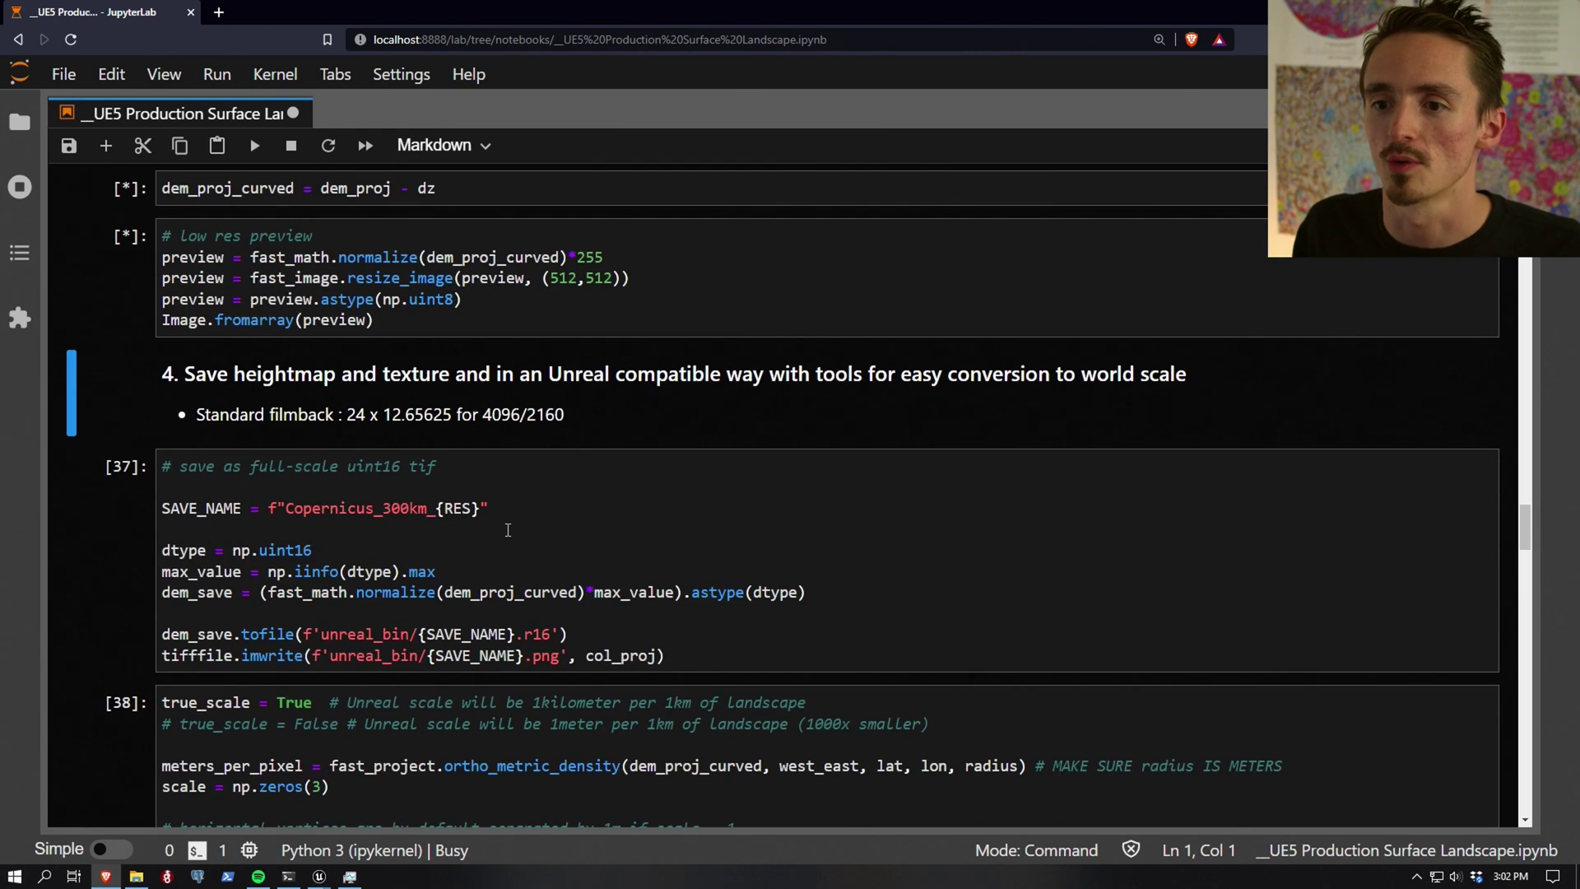
# Step: Set SAVE_NAME to f"Nubium_400km_{RES}" and run the cell that saves the heightmap and color texture
pyautogui.hotkey('shift', 'Return')
pyautogui.moveTo(374, 505); pyautogui.dragTo(286, 555)
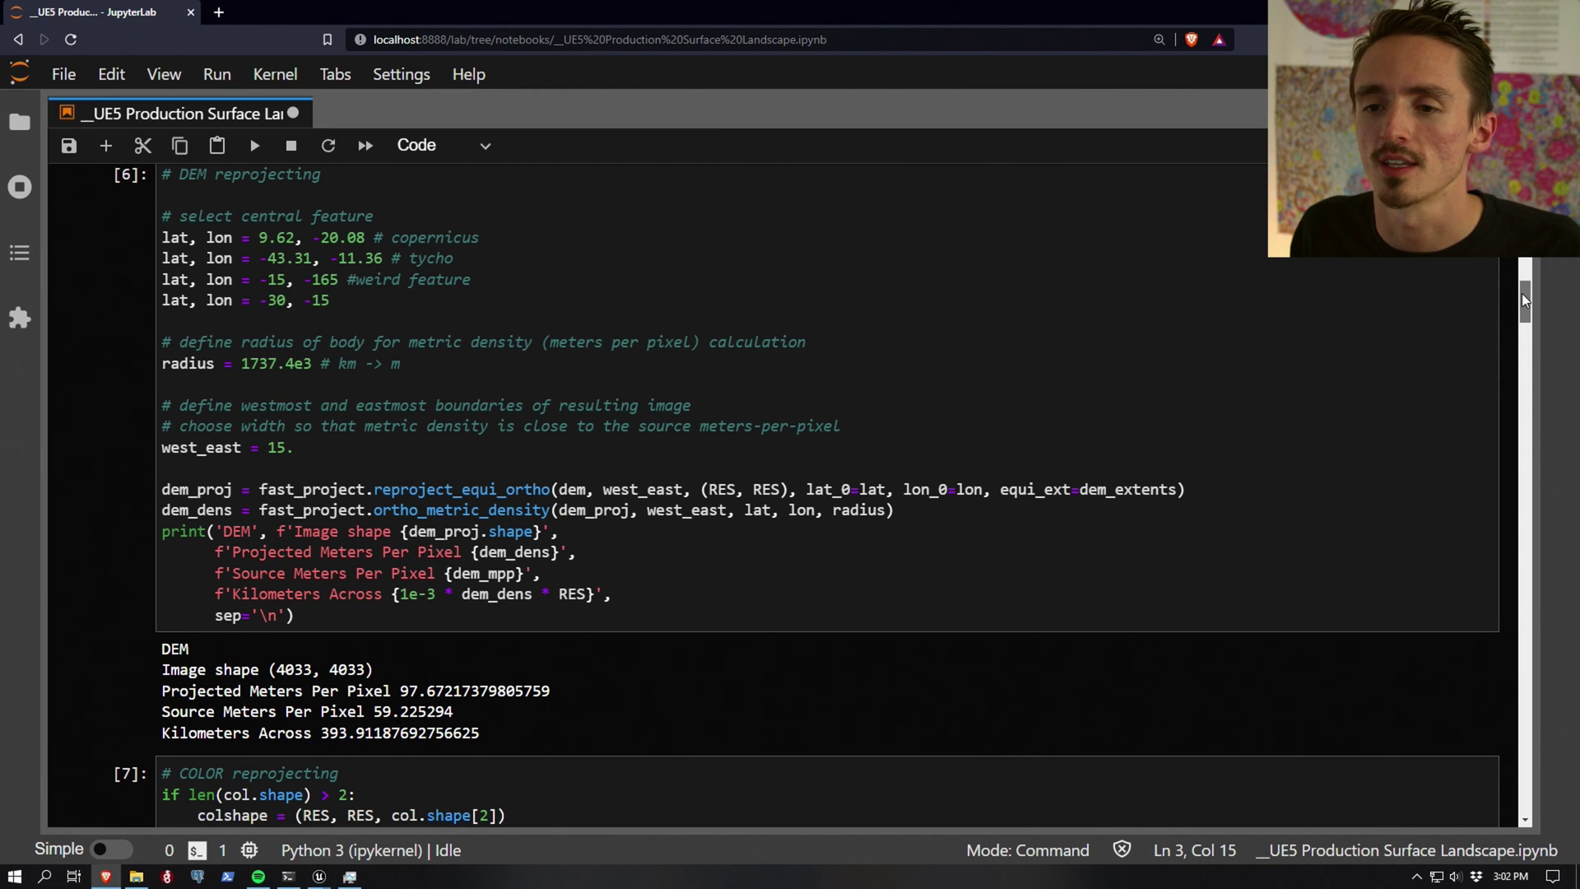
pyautogui.moveTo(1524, 300); pyautogui.dragTo(1561, 523)
pyautogui.moveTo(1562, 523); pyautogui.dragTo(1556, 553)
pyautogui.moveTo(286, 353); pyautogui.dragTo(372, 352)
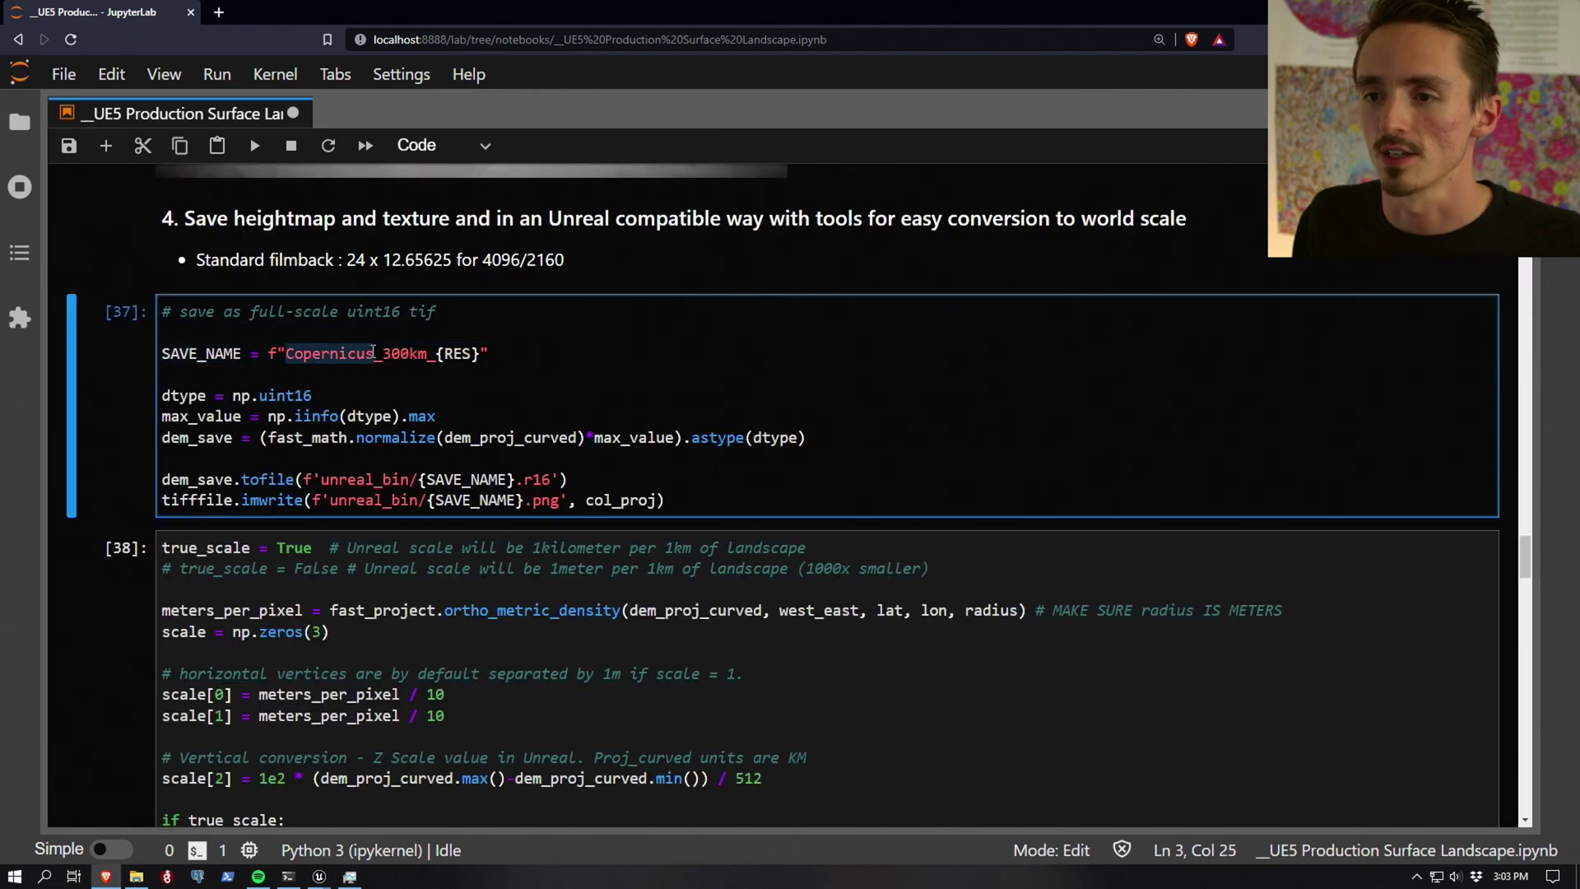
pyautogui.write('Nubiam')
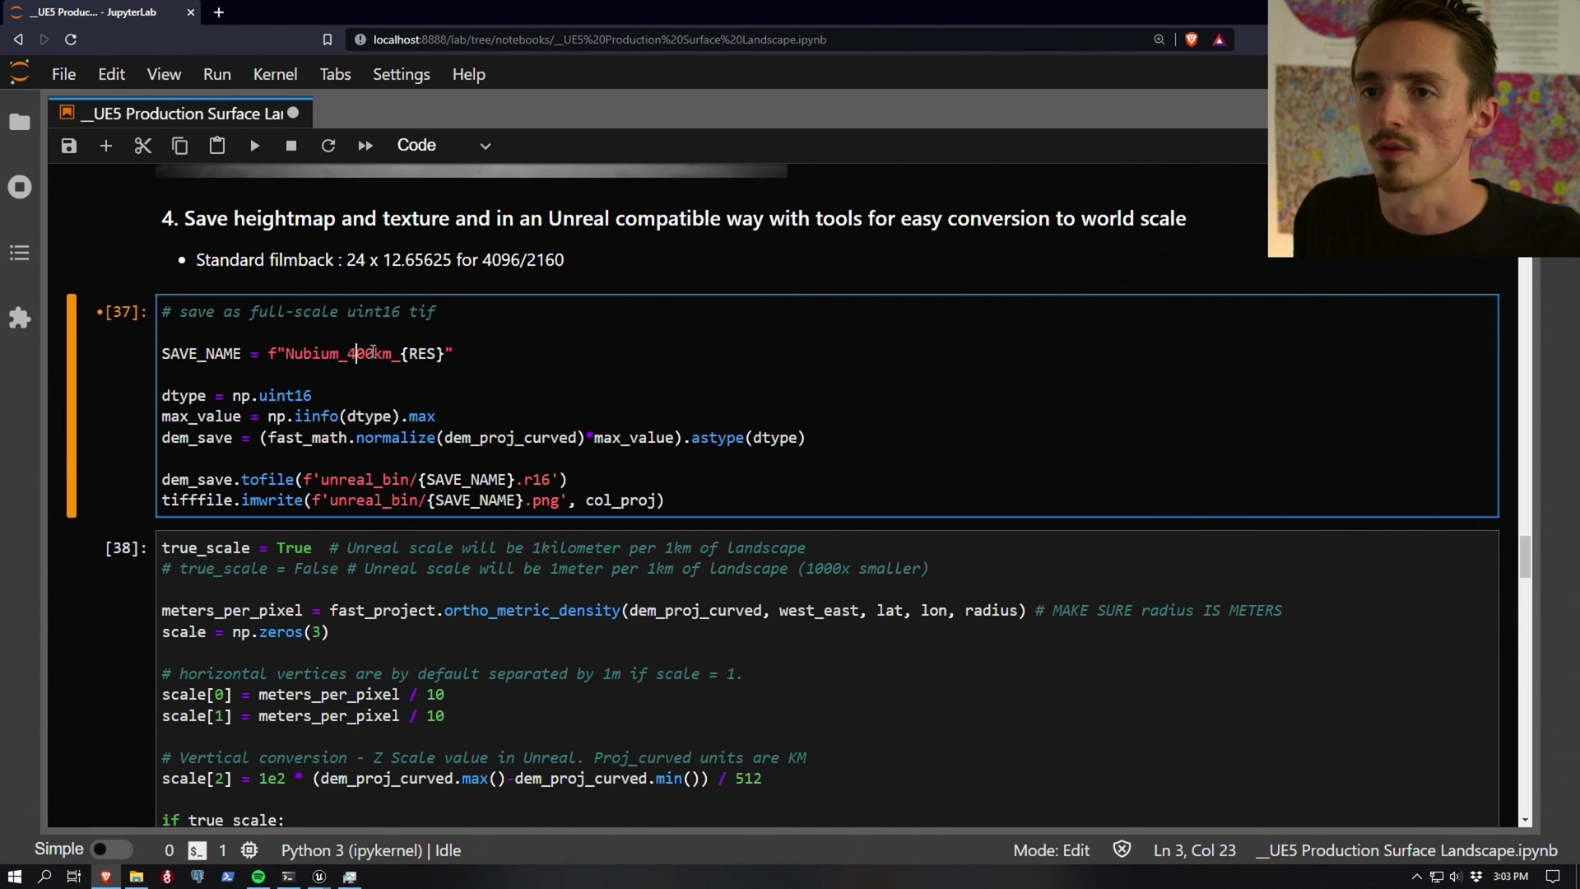
pyautogui.hotkey('shift', 'Return')
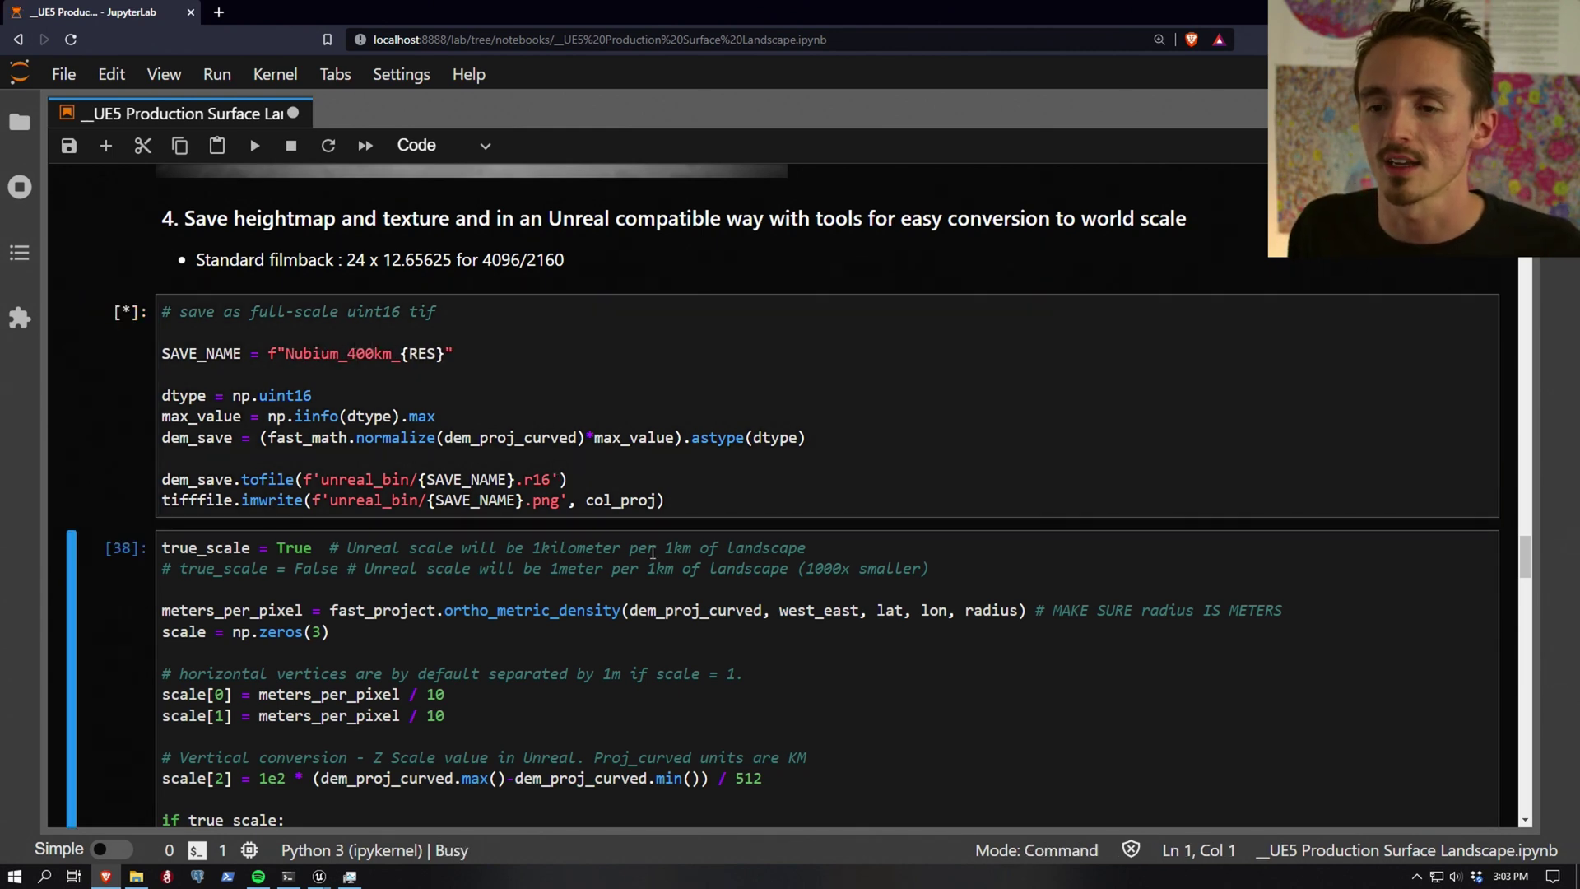
# Step: Run the true-scale calculation cell and select its printed scale values
pyautogui.hotkey('shift', 'Return')
pyautogui.moveTo(179, 514); pyautogui.dragTo(526, 511)
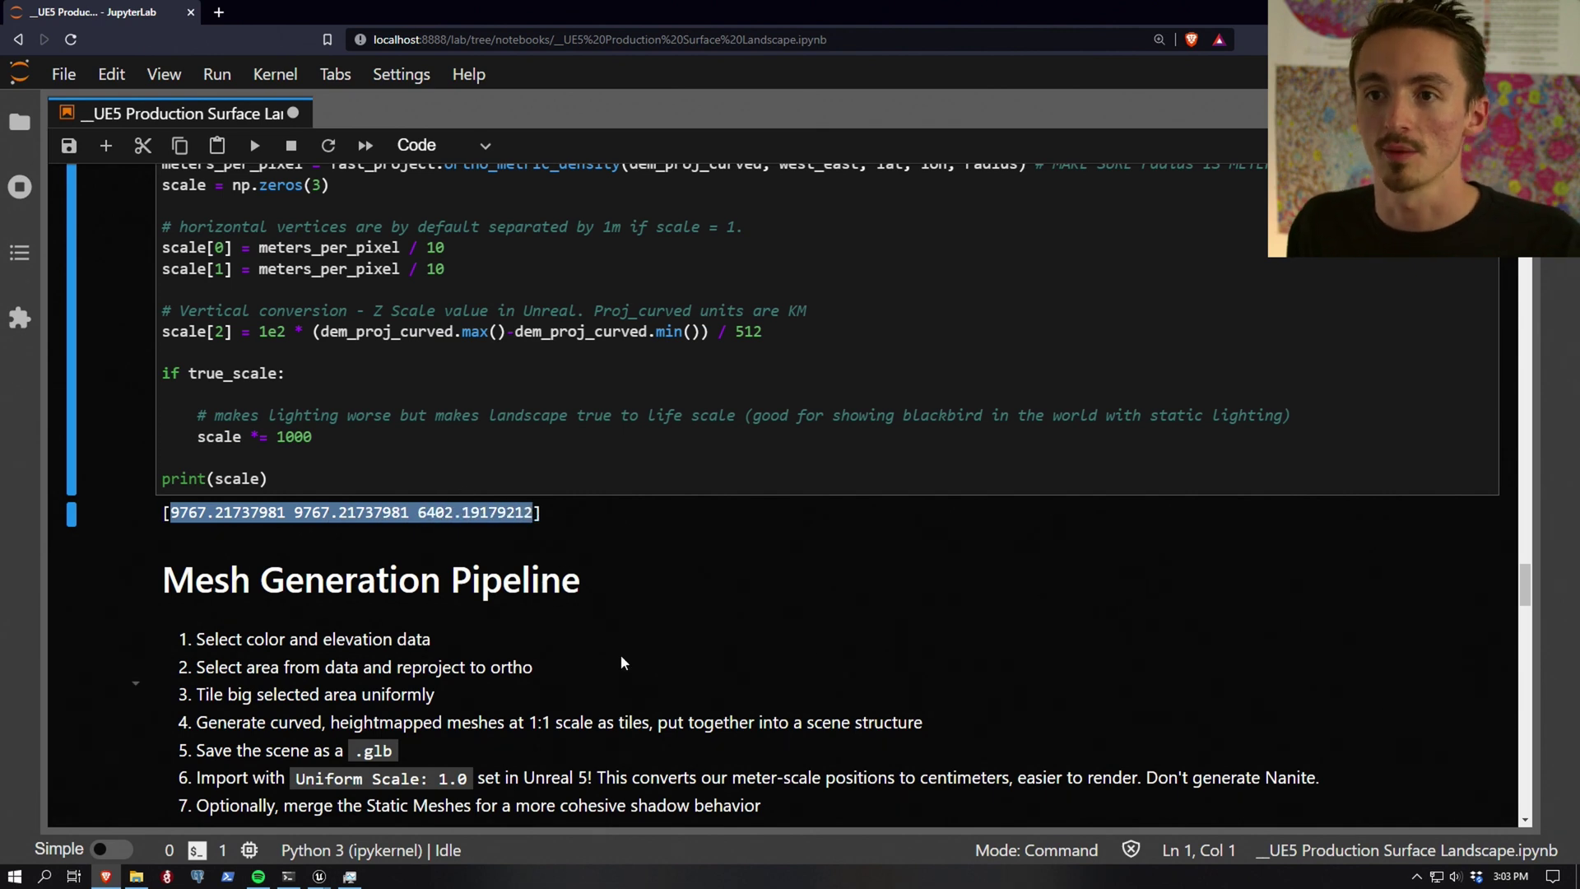
# Step: Switch to Unreal Editor and create a new level from the Empty Level template
pyautogui.click(321, 878)
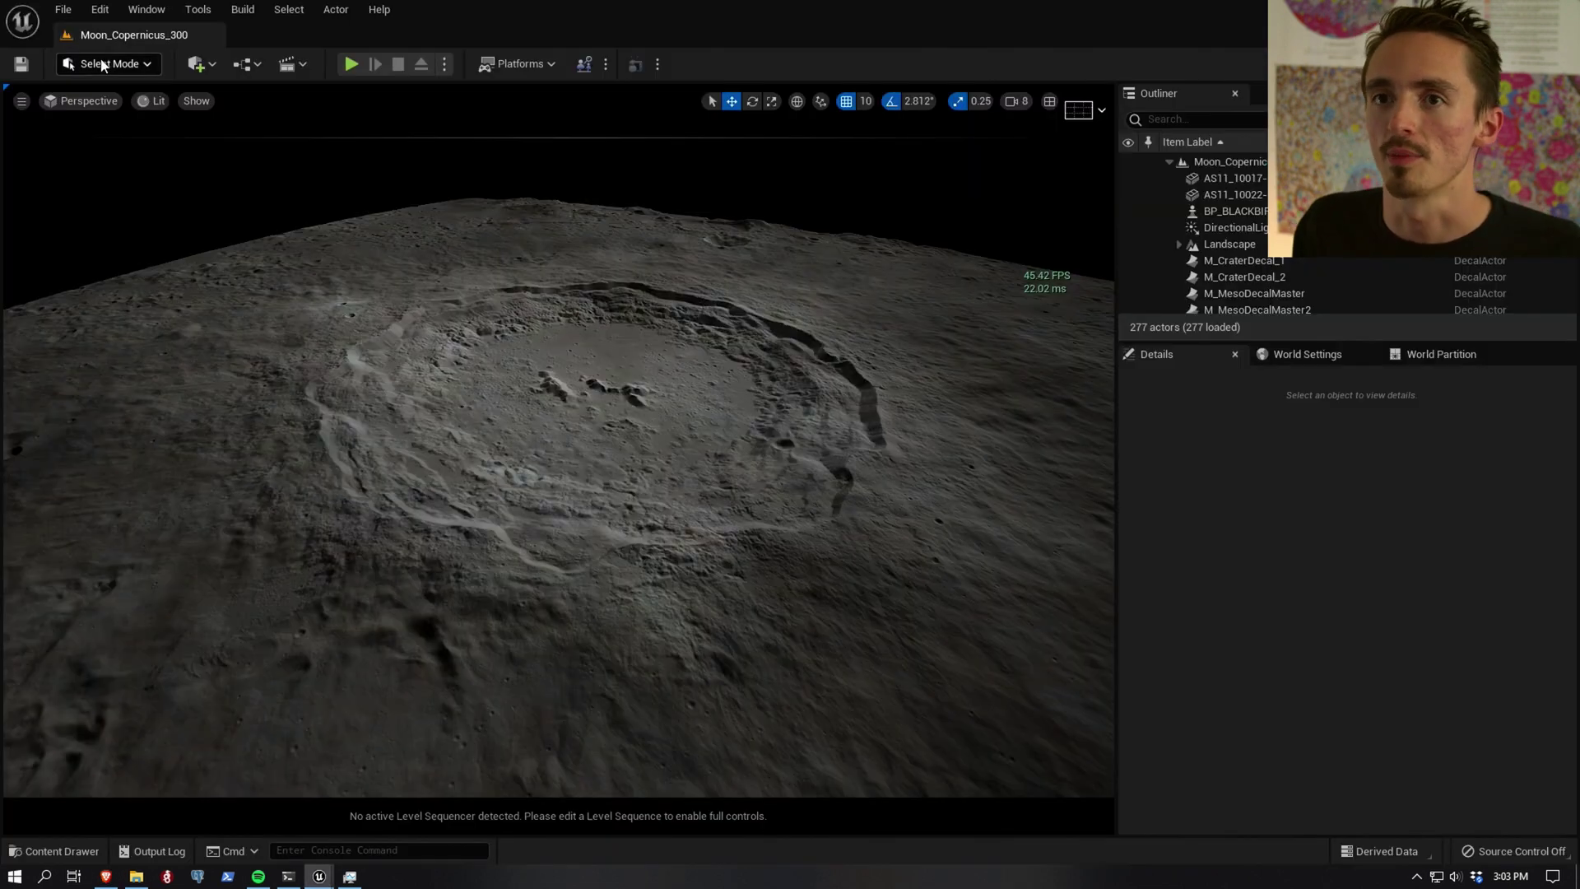
pyautogui.click(63, 11)
pyautogui.click(81, 44)
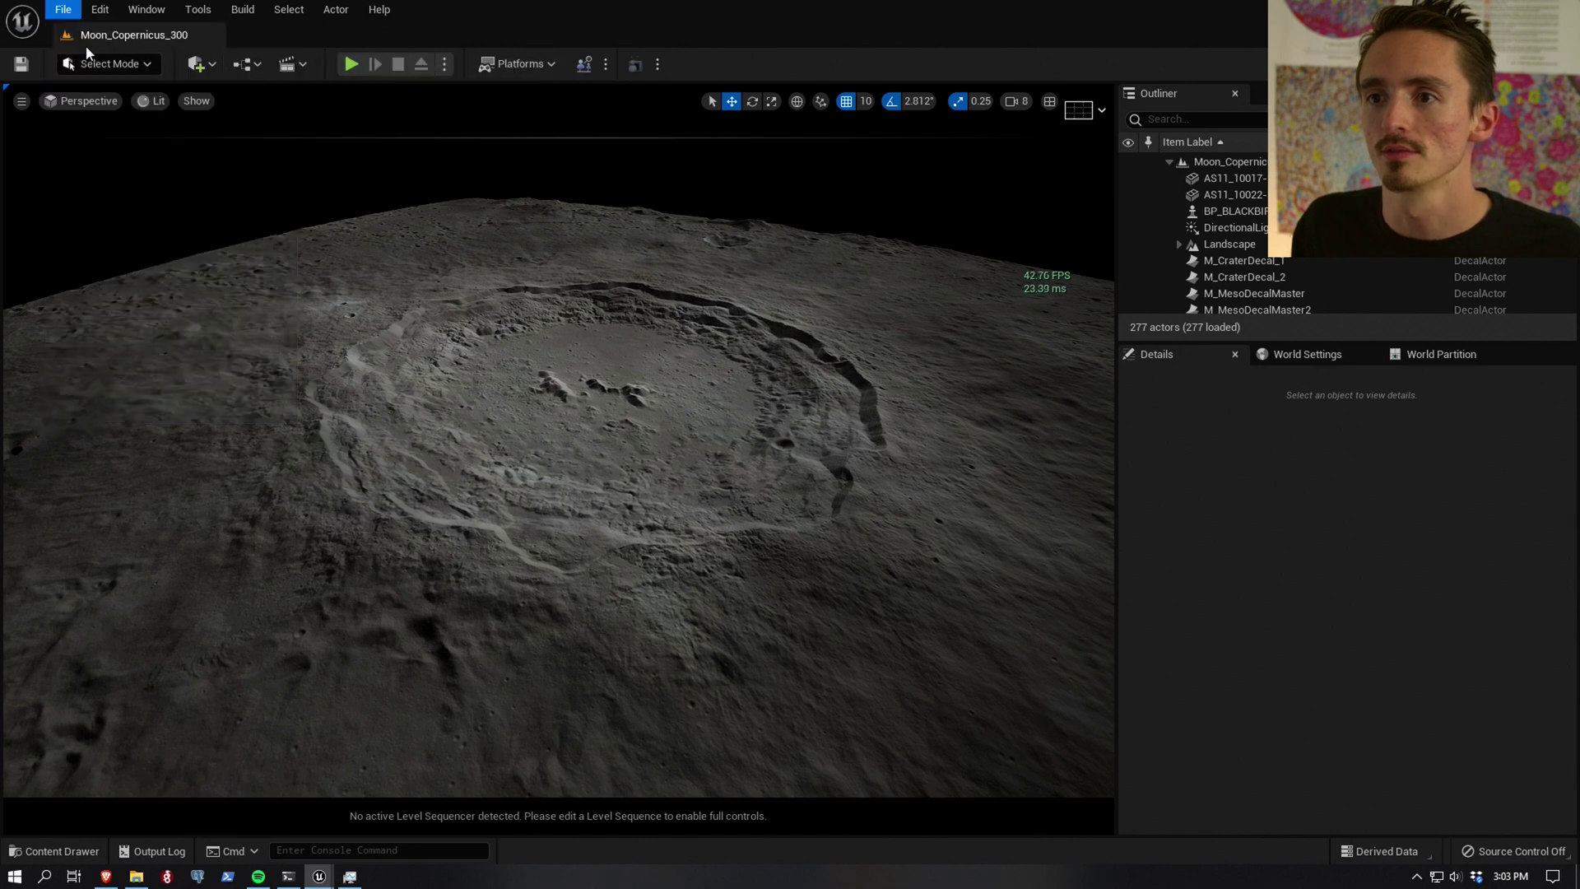
pyautogui.click(585, 442)
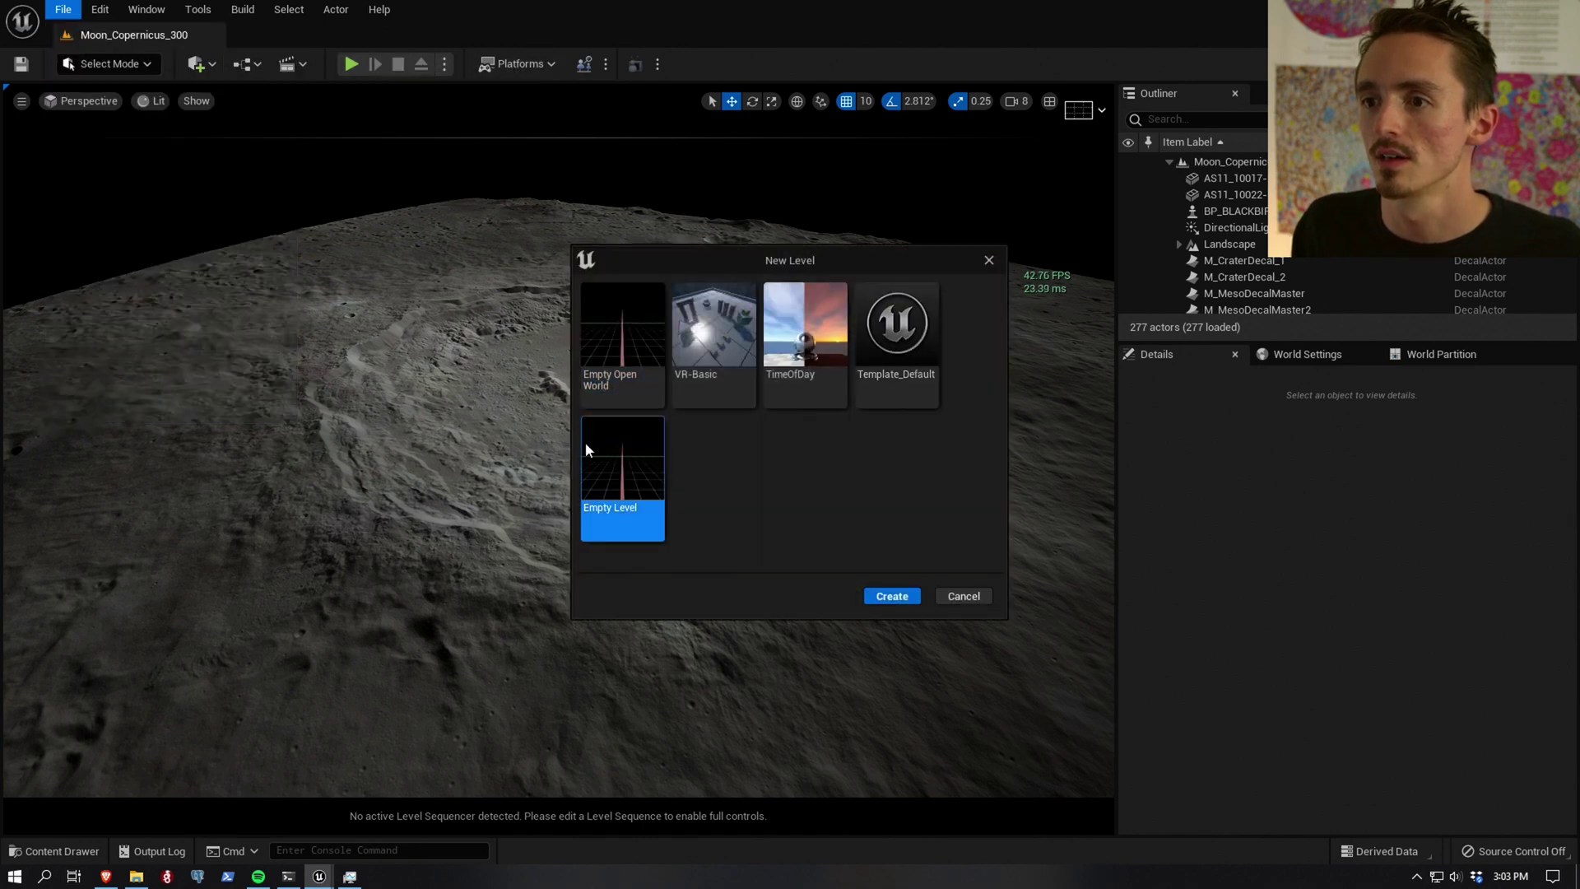
pyautogui.click(891, 597)
pyautogui.click(926, 626)
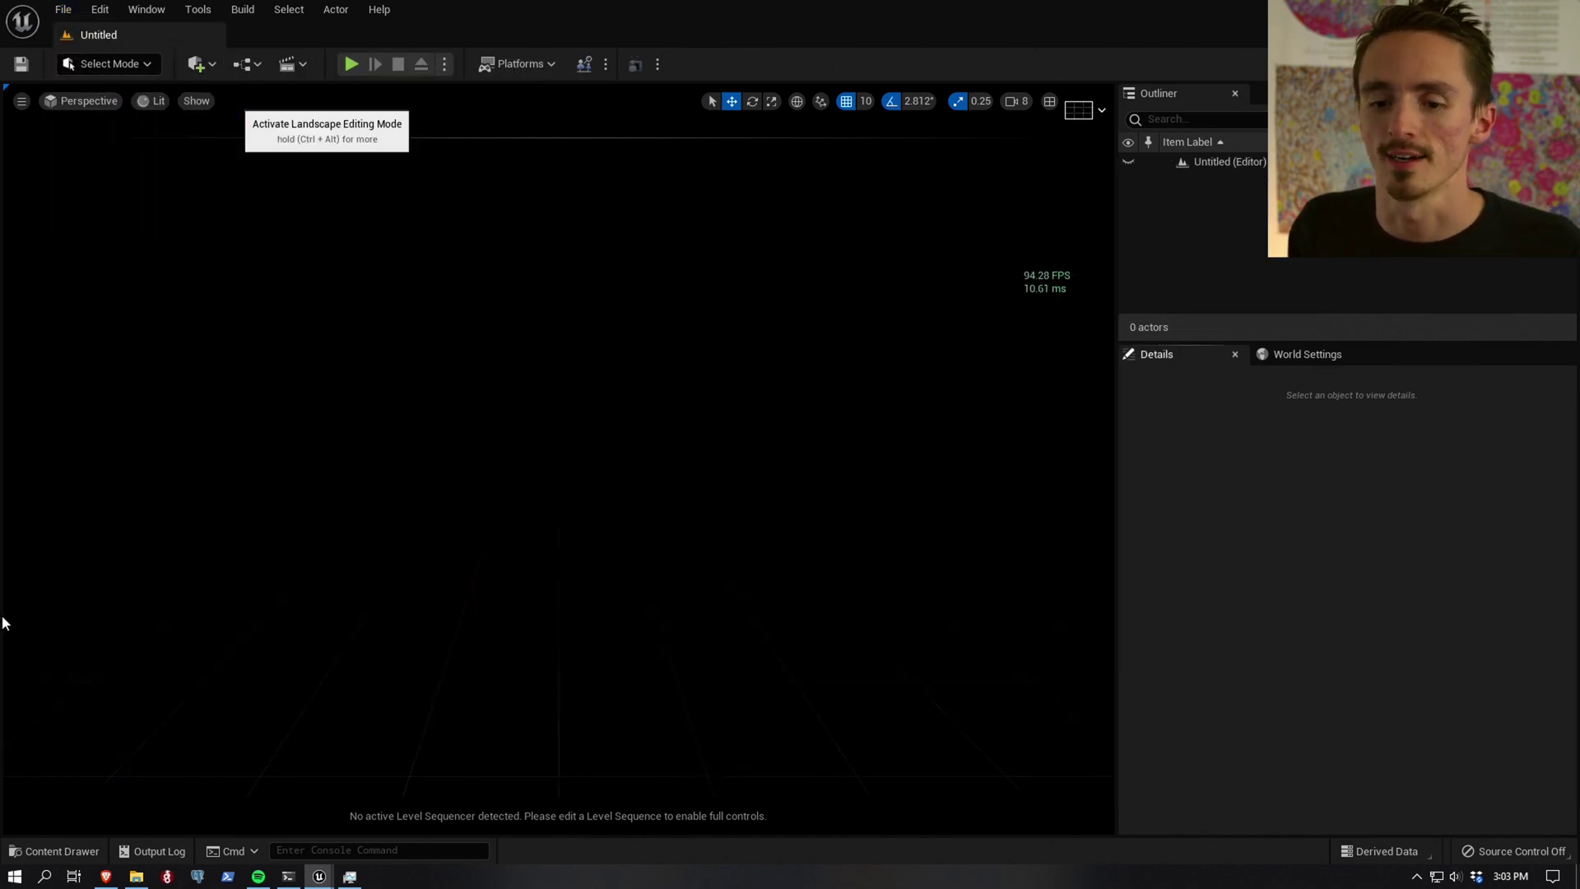
# Step: Enter Landscape Mode, set the new landscape to import from file, and choose Nubium_400km_4033.r16 as the heightmap
pyautogui.hotkey('shift', '2')
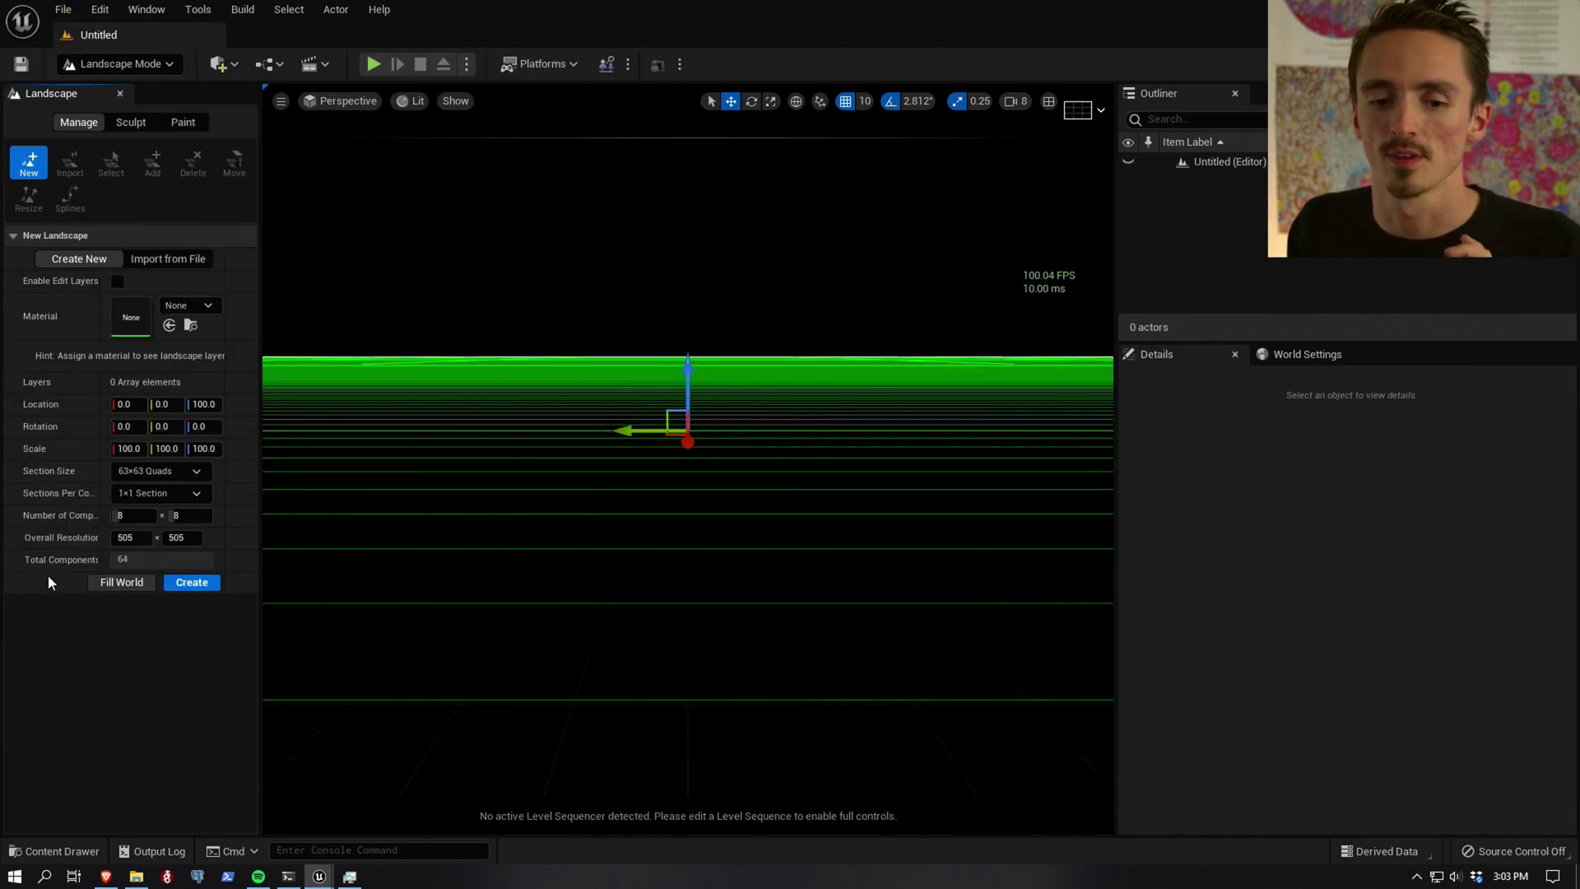
pyautogui.click(167, 257)
pyautogui.click(206, 298)
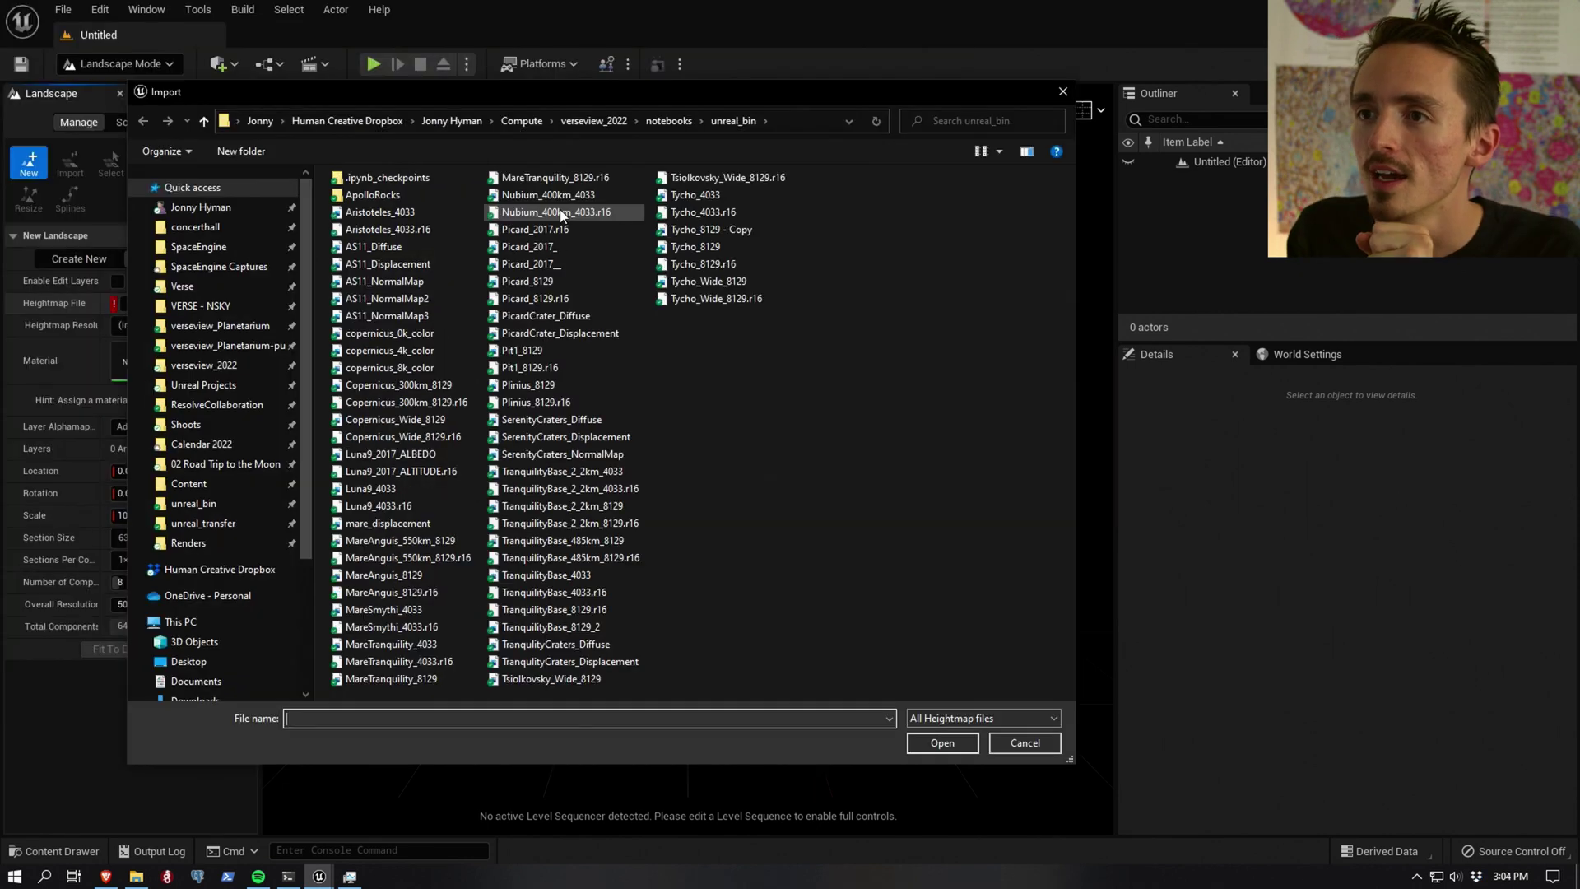
pyautogui.click(568, 211)
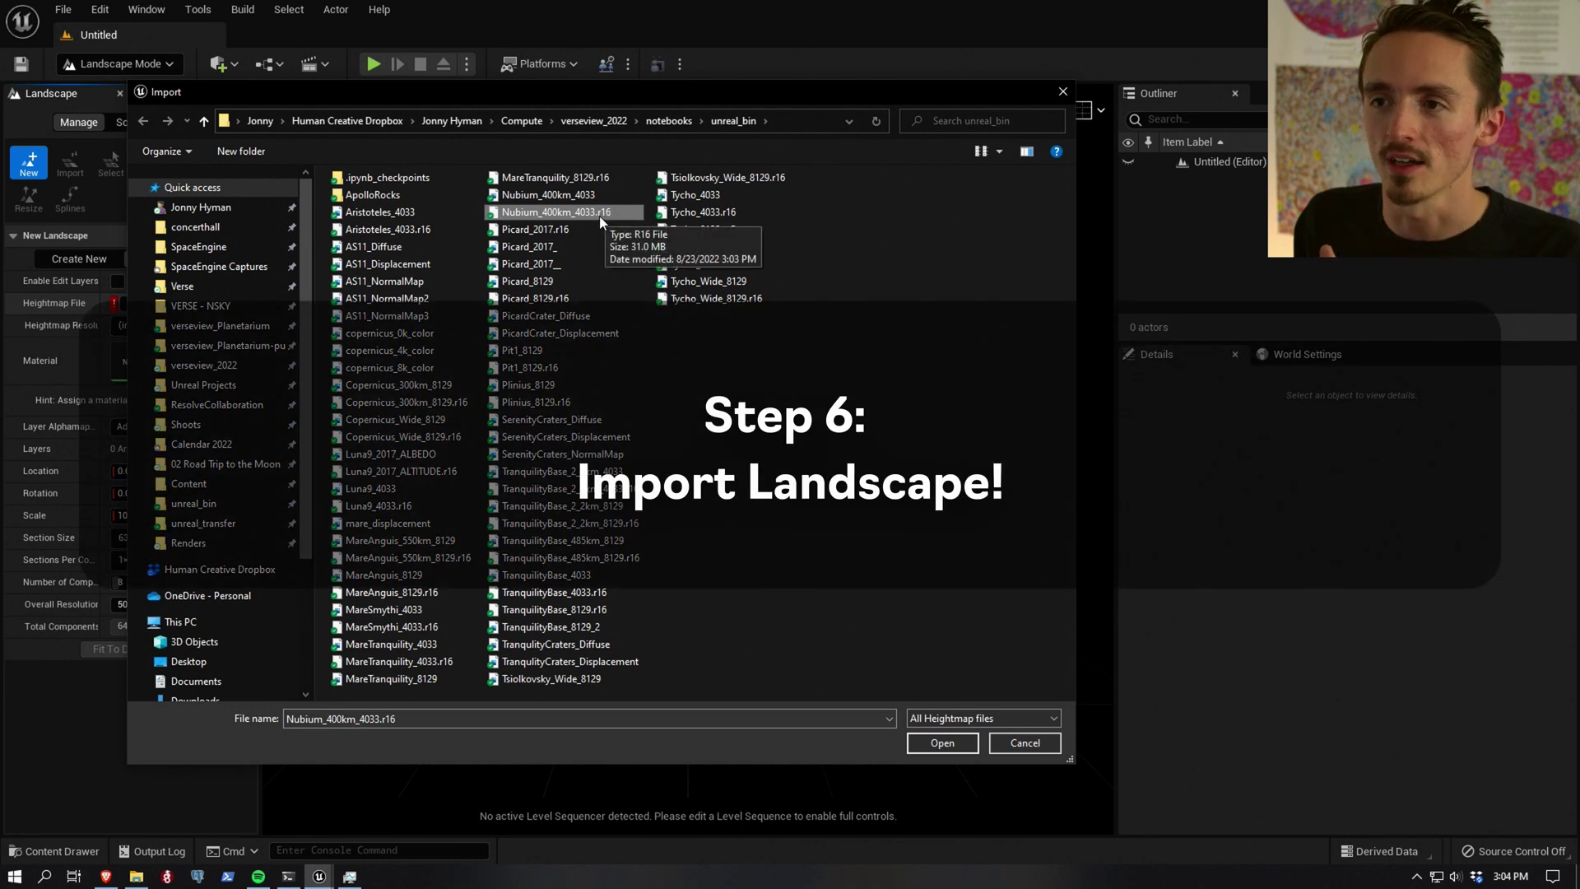
pyautogui.doubleClick(600, 216)
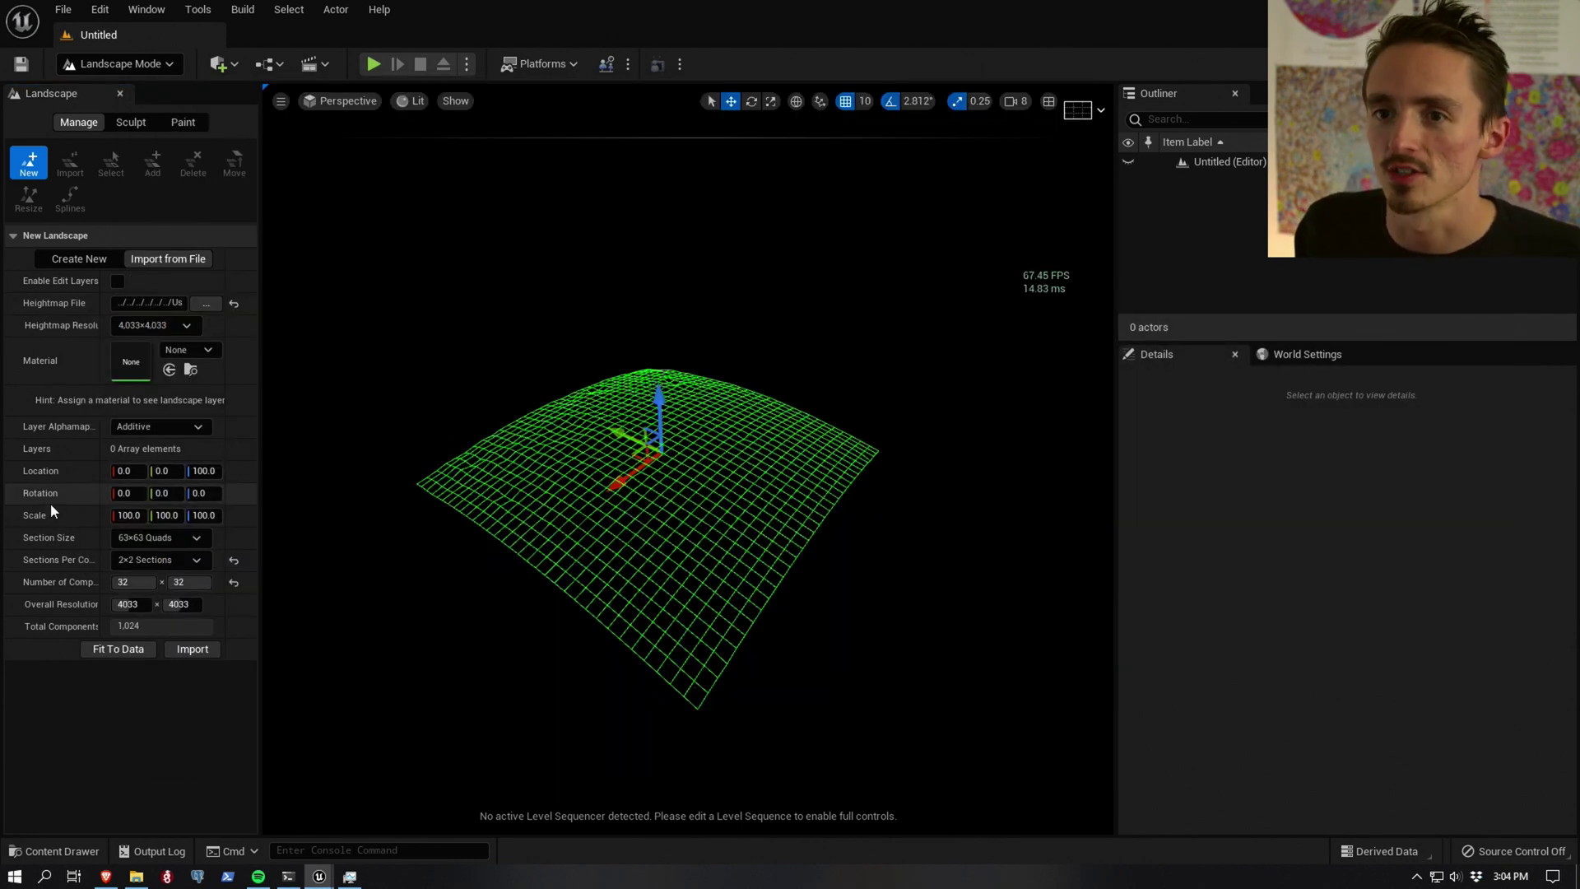
# Step: Copy the horizontal scale from the notebook output and set the new landscape's X and Y scale to 9767.21737981
pyautogui.hotkey('alt', 'Tab')
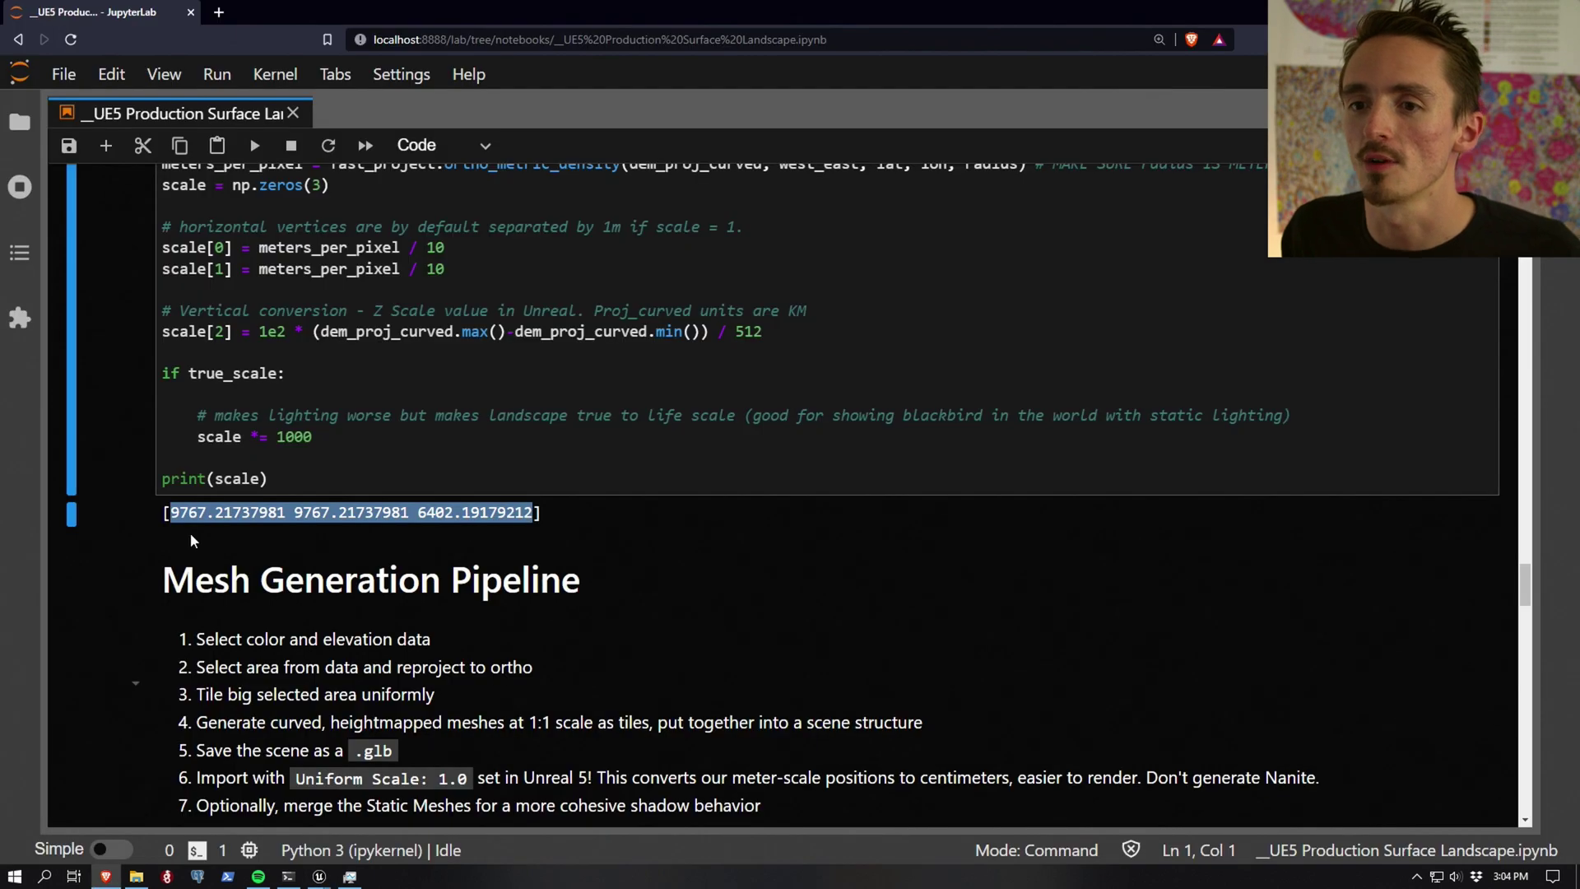
pyautogui.click(176, 523)
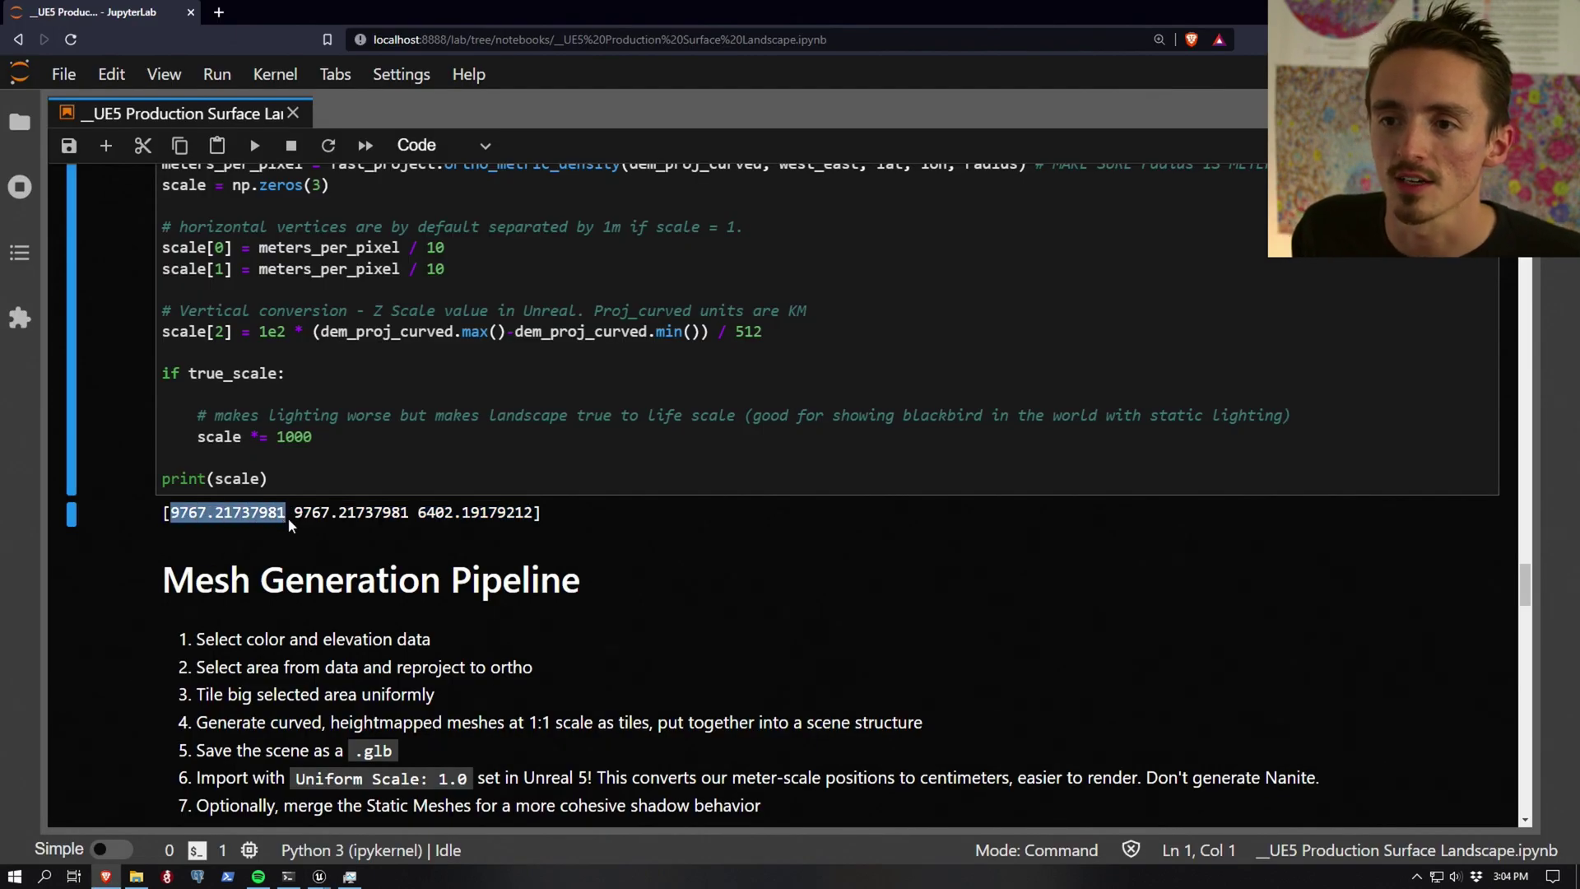
pyautogui.hotkey('alt', 'Tab')
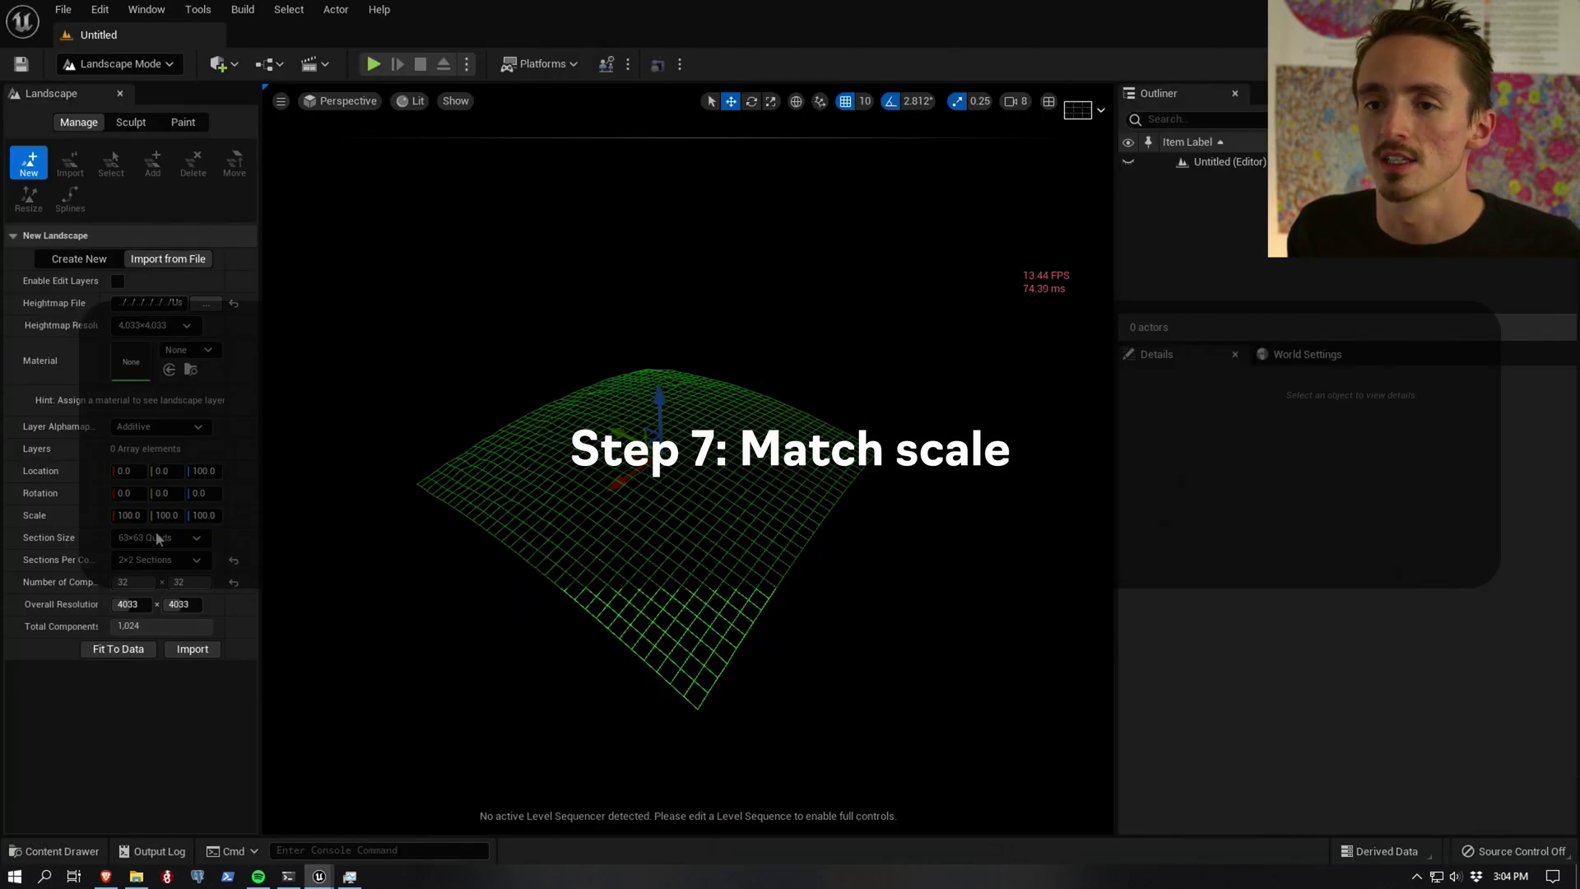
pyautogui.press('Return')
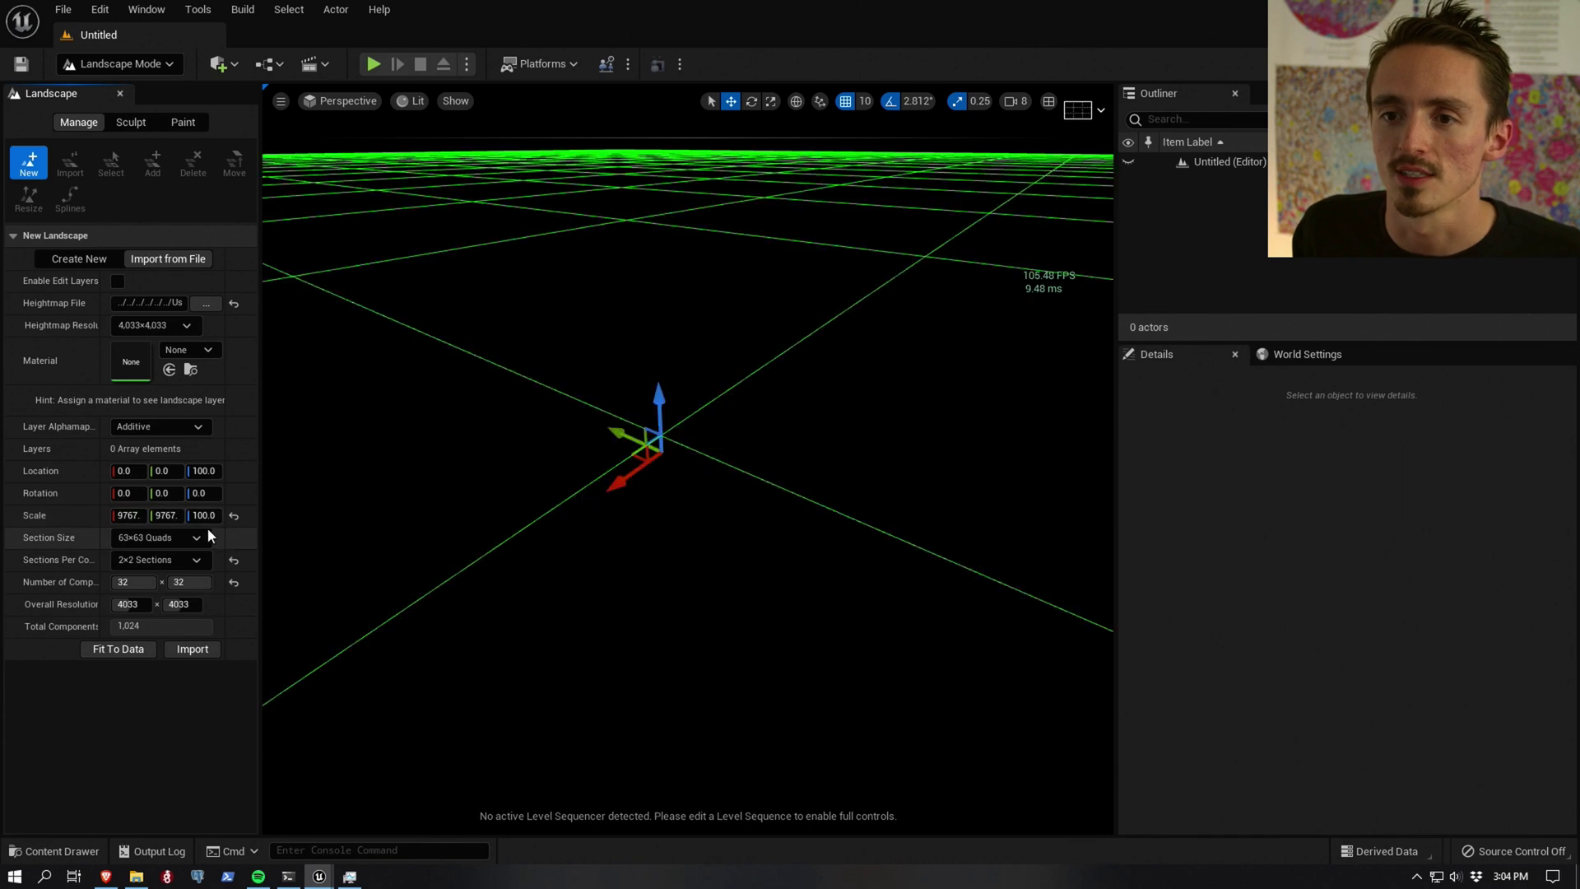
# Step: Copy the vertical scale from the notebook output and set the new landscape's Z scale to 6402.19179212
pyautogui.hotkey('alt', 'Tab')
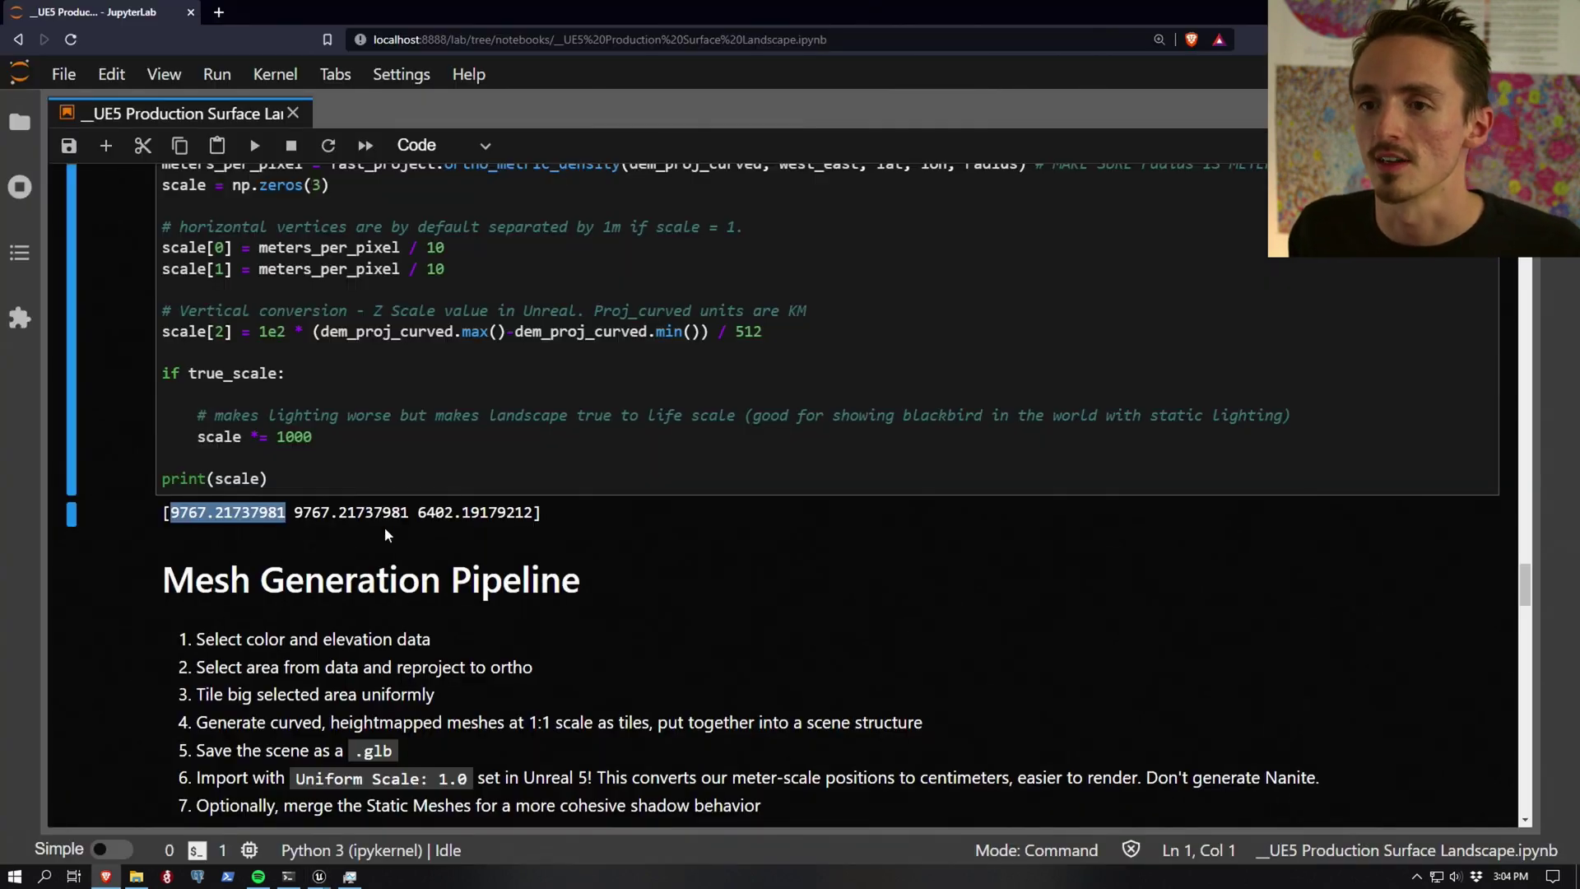
pyautogui.moveTo(417, 517); pyautogui.dragTo(450, 521)
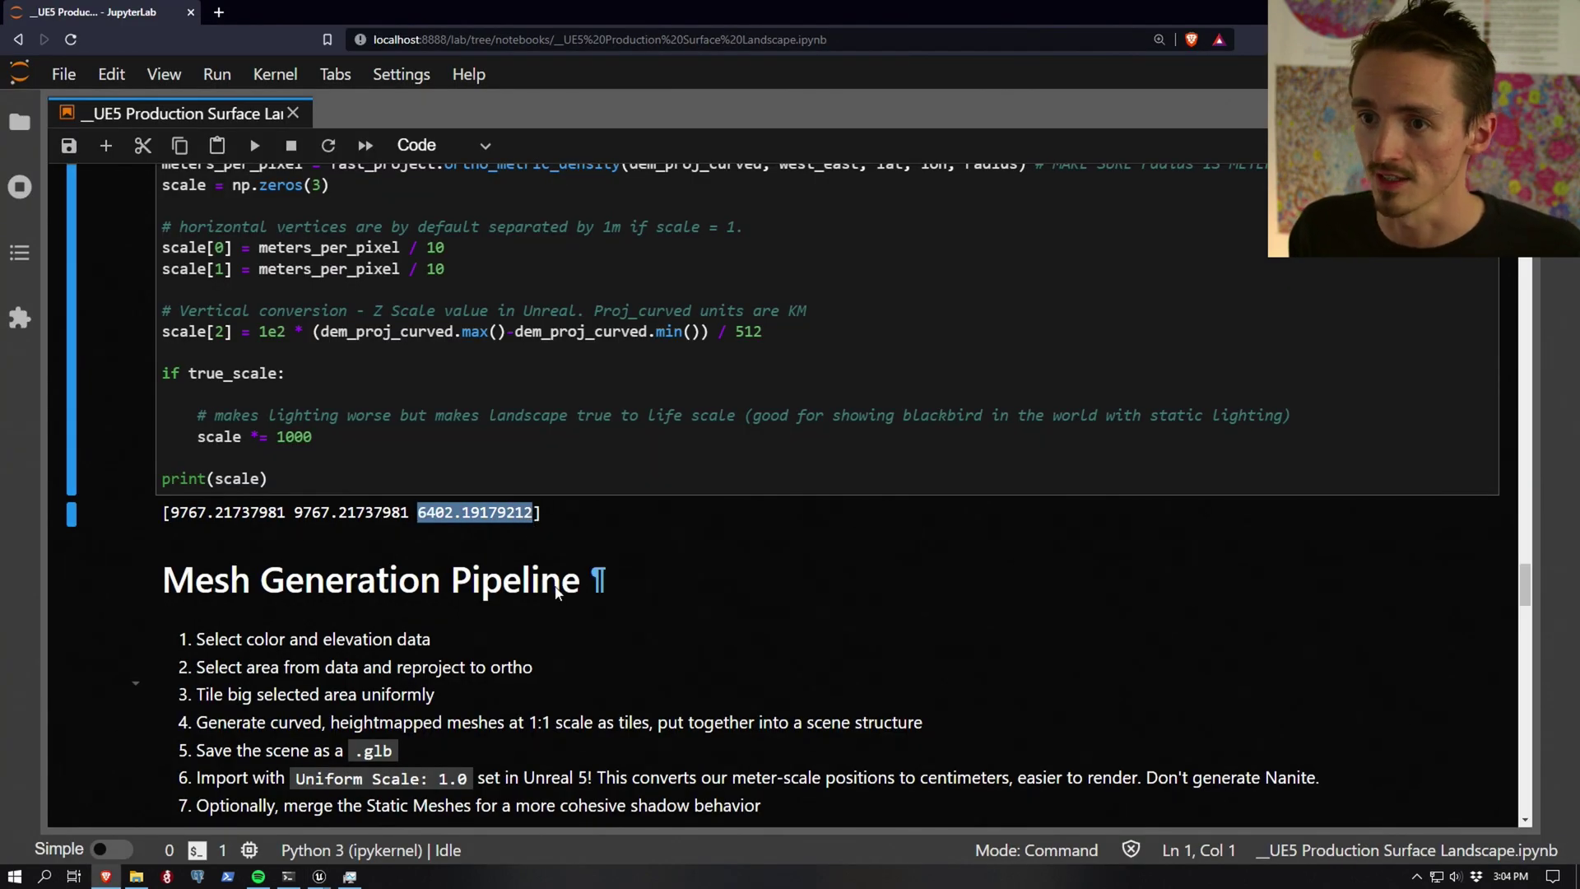
pyautogui.hotkey('alt', 'Tab')
pyautogui.moveTo(202, 515); pyautogui.dragTo(395, 515)
# Step: Check the scaled landscape preview and import the heightmap as a landscape
pyautogui.press('a')
pyautogui.moveTo(688, 460); pyautogui.dragTo(873, 452, button='right')
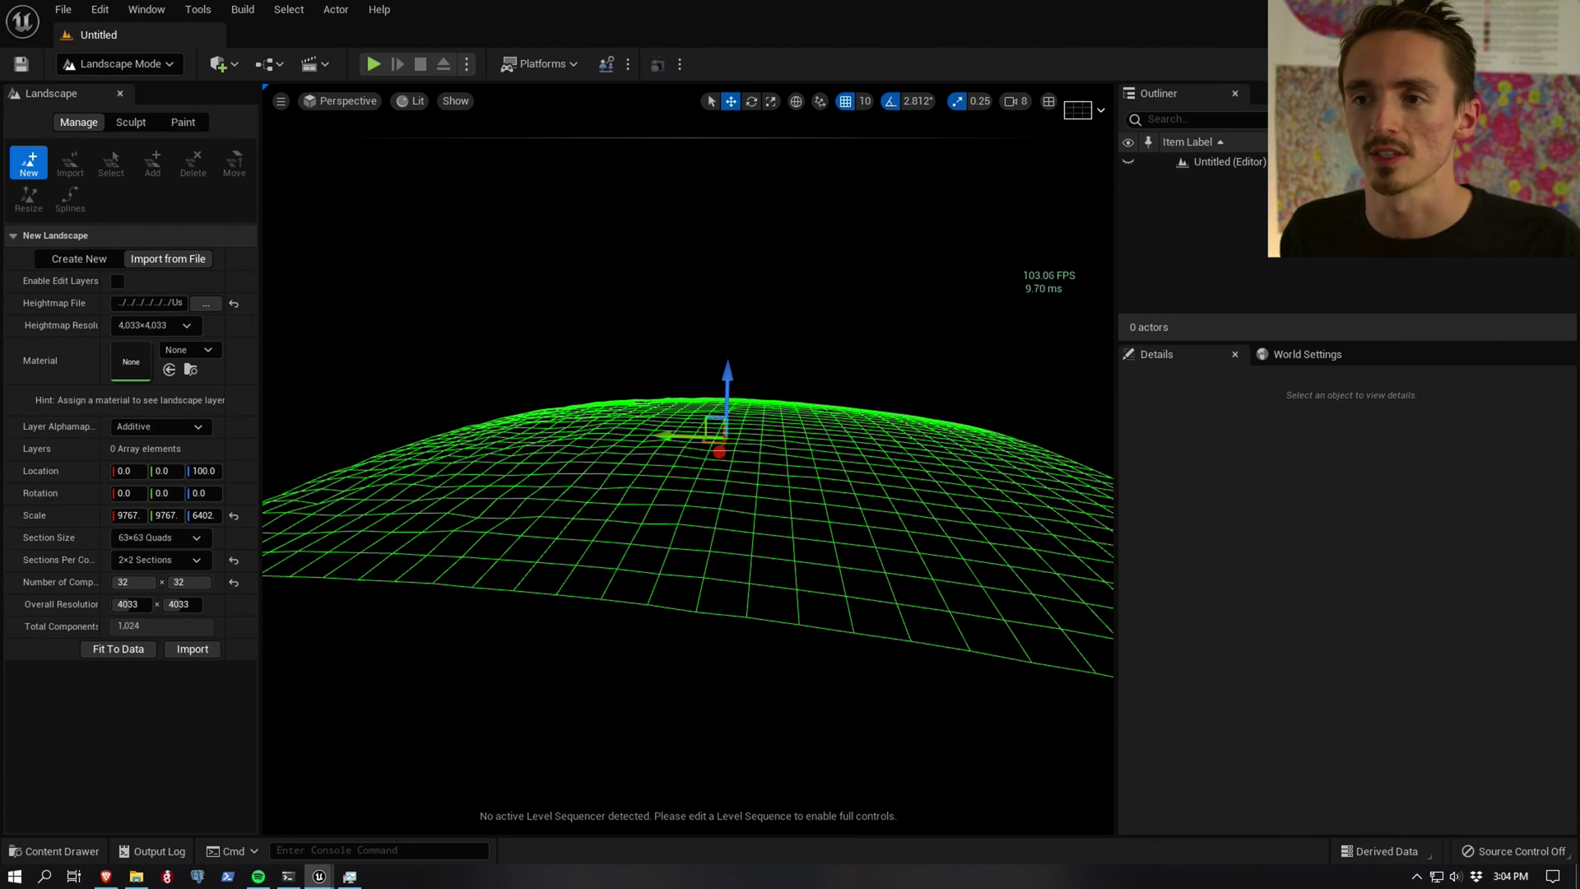
pyautogui.moveTo(688, 460); pyautogui.dragTo(720, 460, button='right')
pyautogui.press('w')
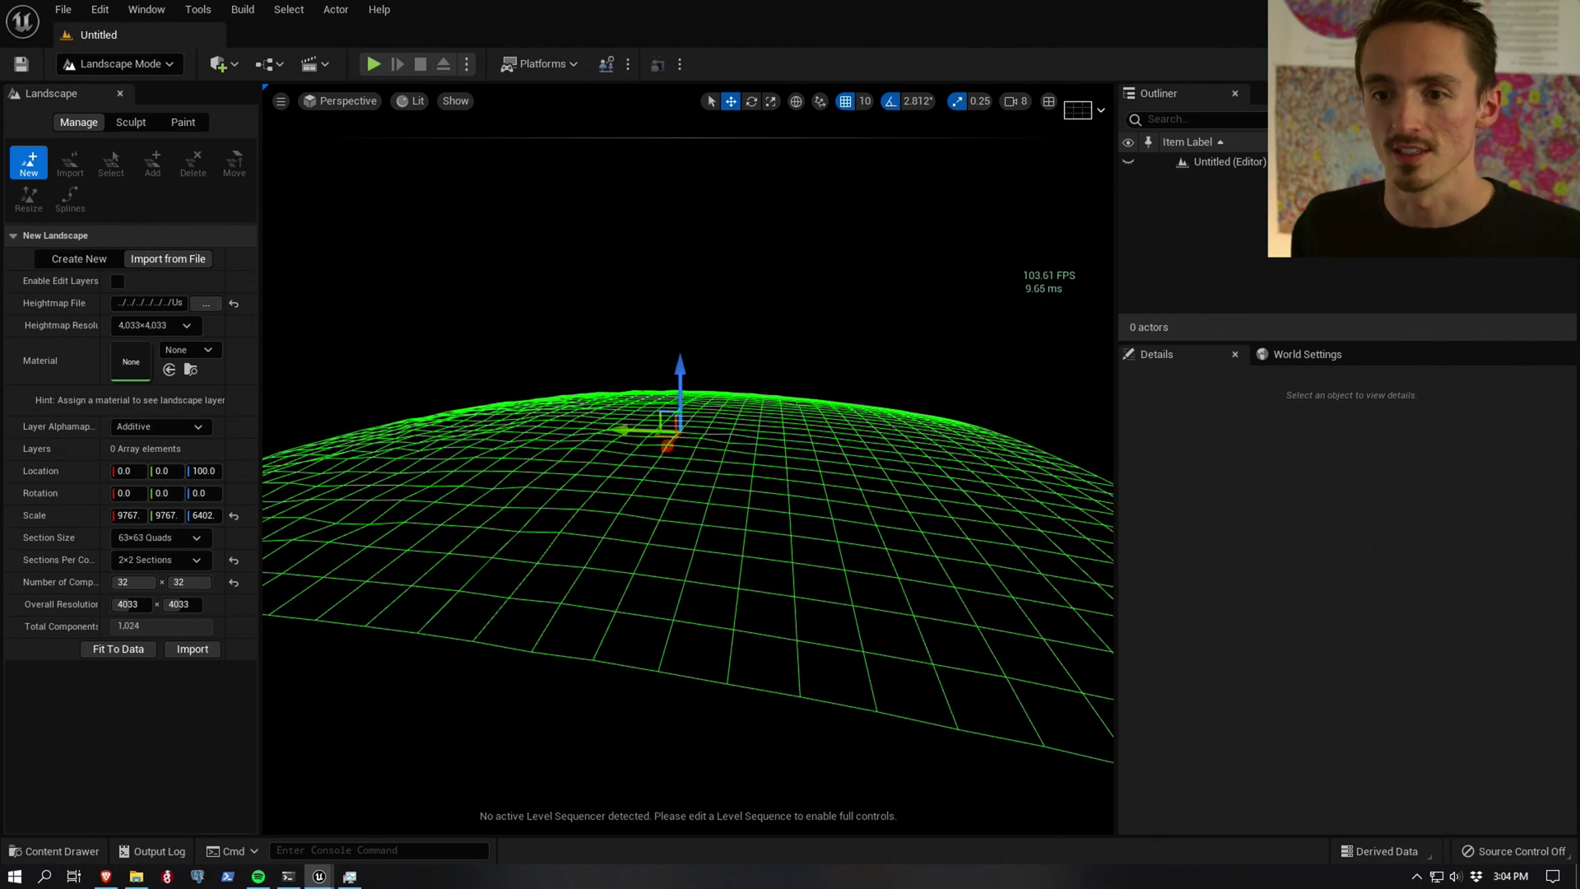
pyautogui.moveTo(689, 370); pyautogui.dragTo(692, 368, button='right')
pyautogui.click(192, 649)
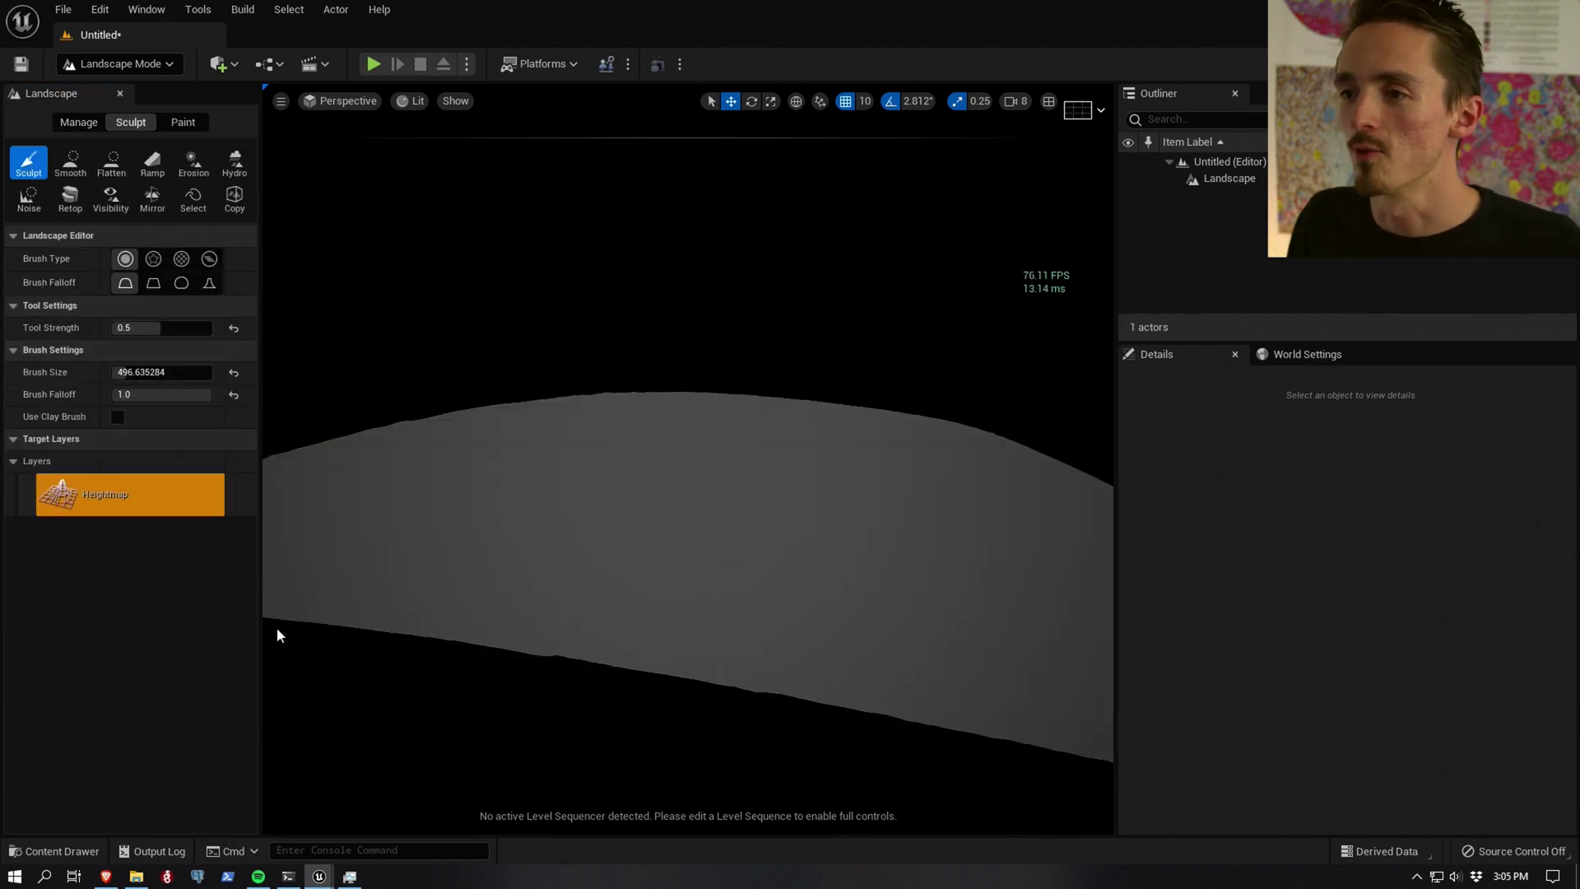
# Step: Add a Directional Light to the level to illuminate the landscape
pyautogui.moveTo(451, 512); pyautogui.dragTo(451, 497, button='right')
pyautogui.press('w')
pyautogui.moveTo(398, 589); pyautogui.dragTo(398, 589, button='right')
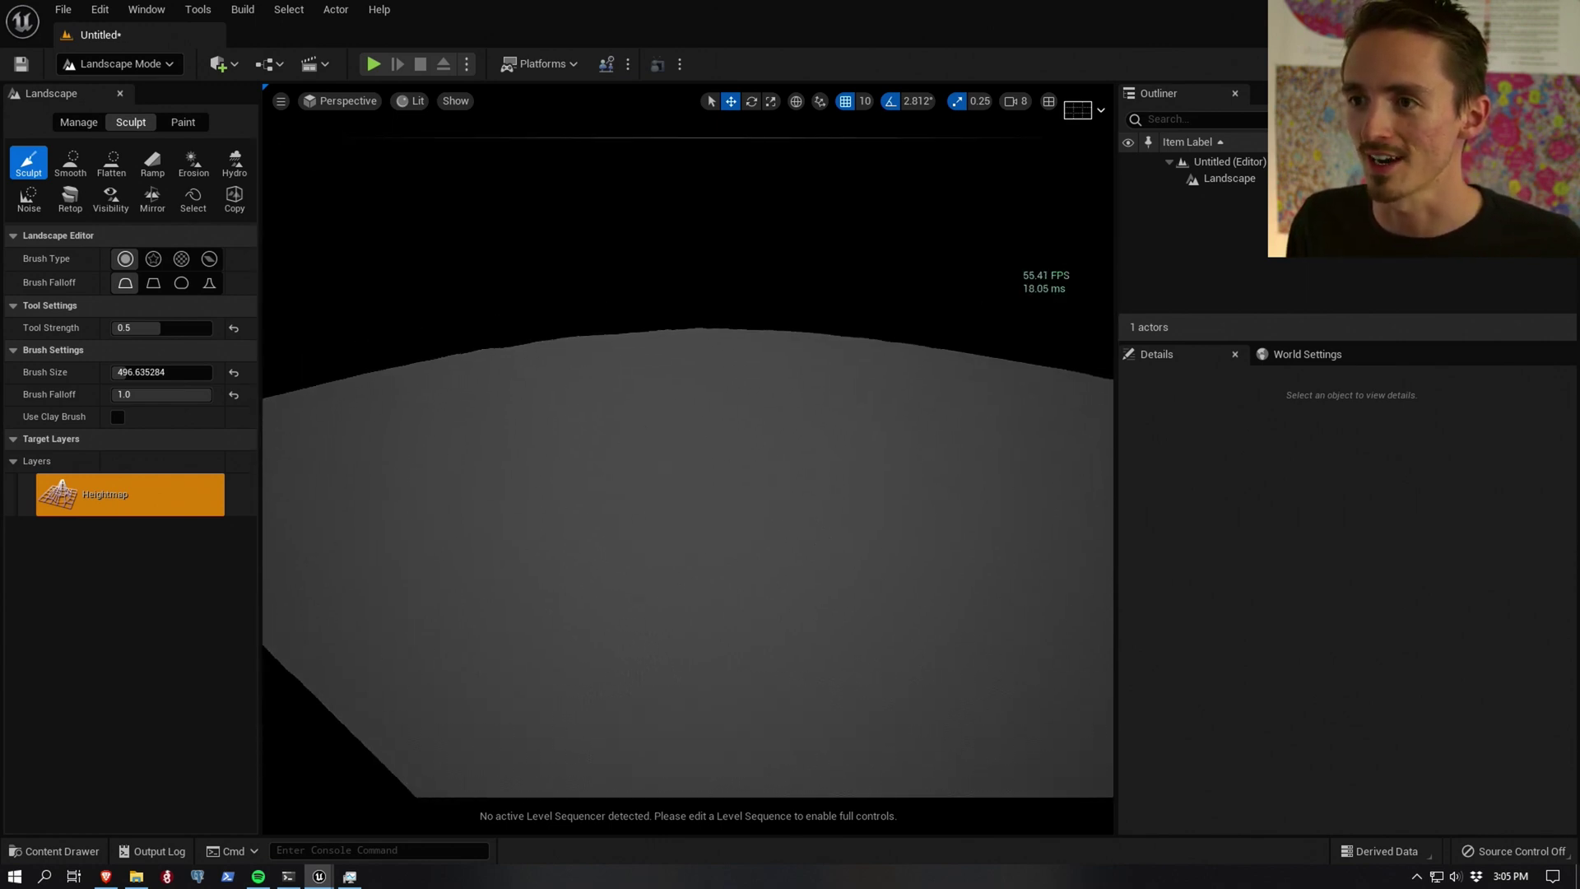
pyautogui.click(216, 66)
pyautogui.moveTo(325, 314)
pyautogui.moveTo(338, 251)
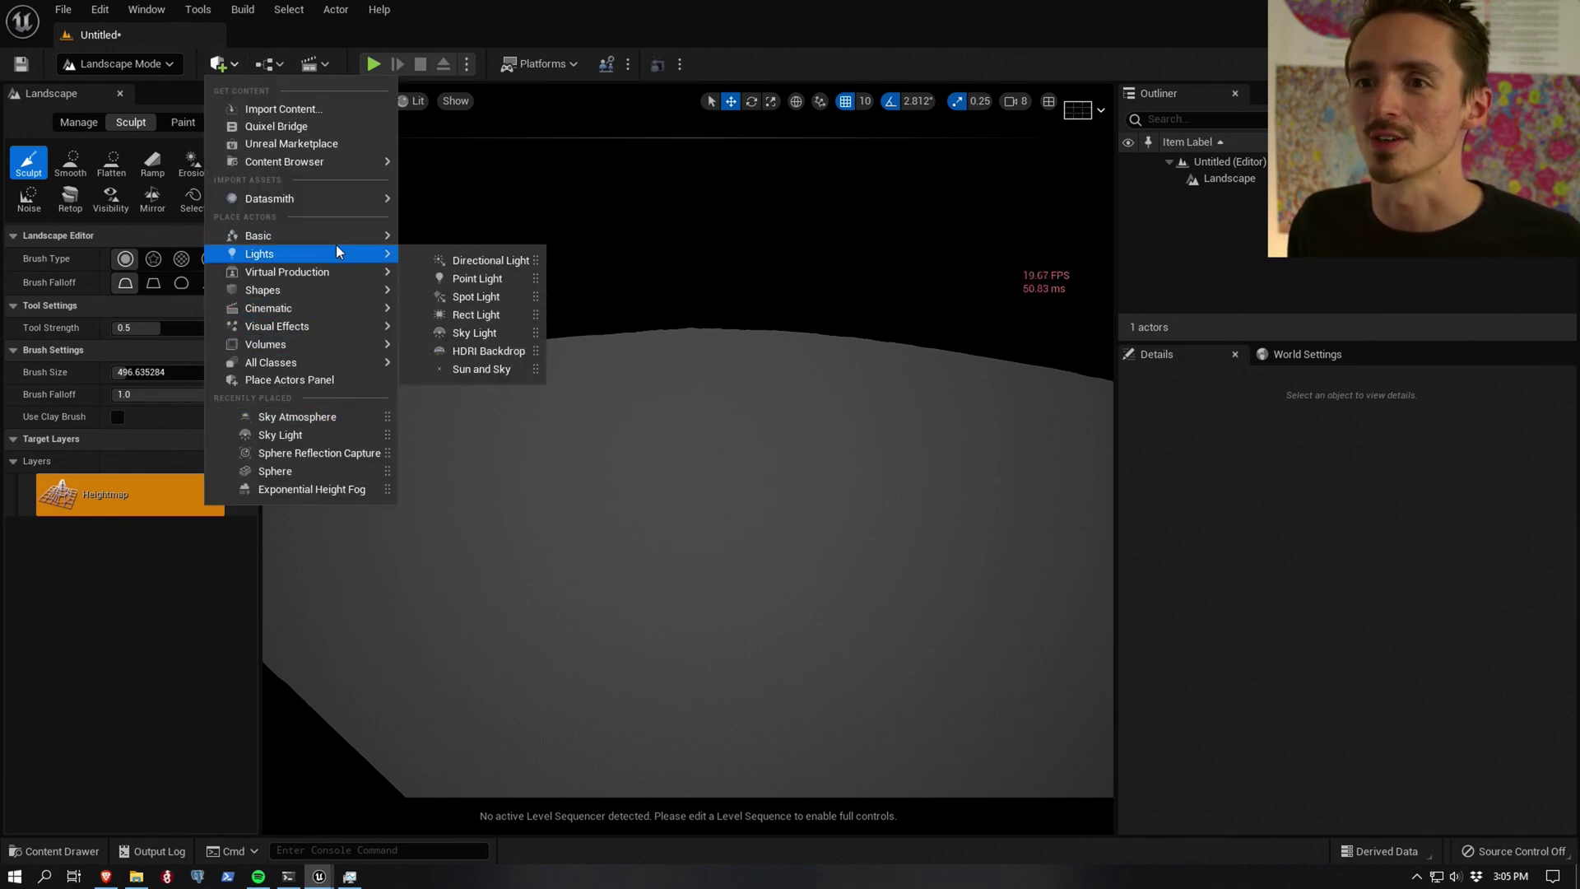
pyautogui.click(470, 262)
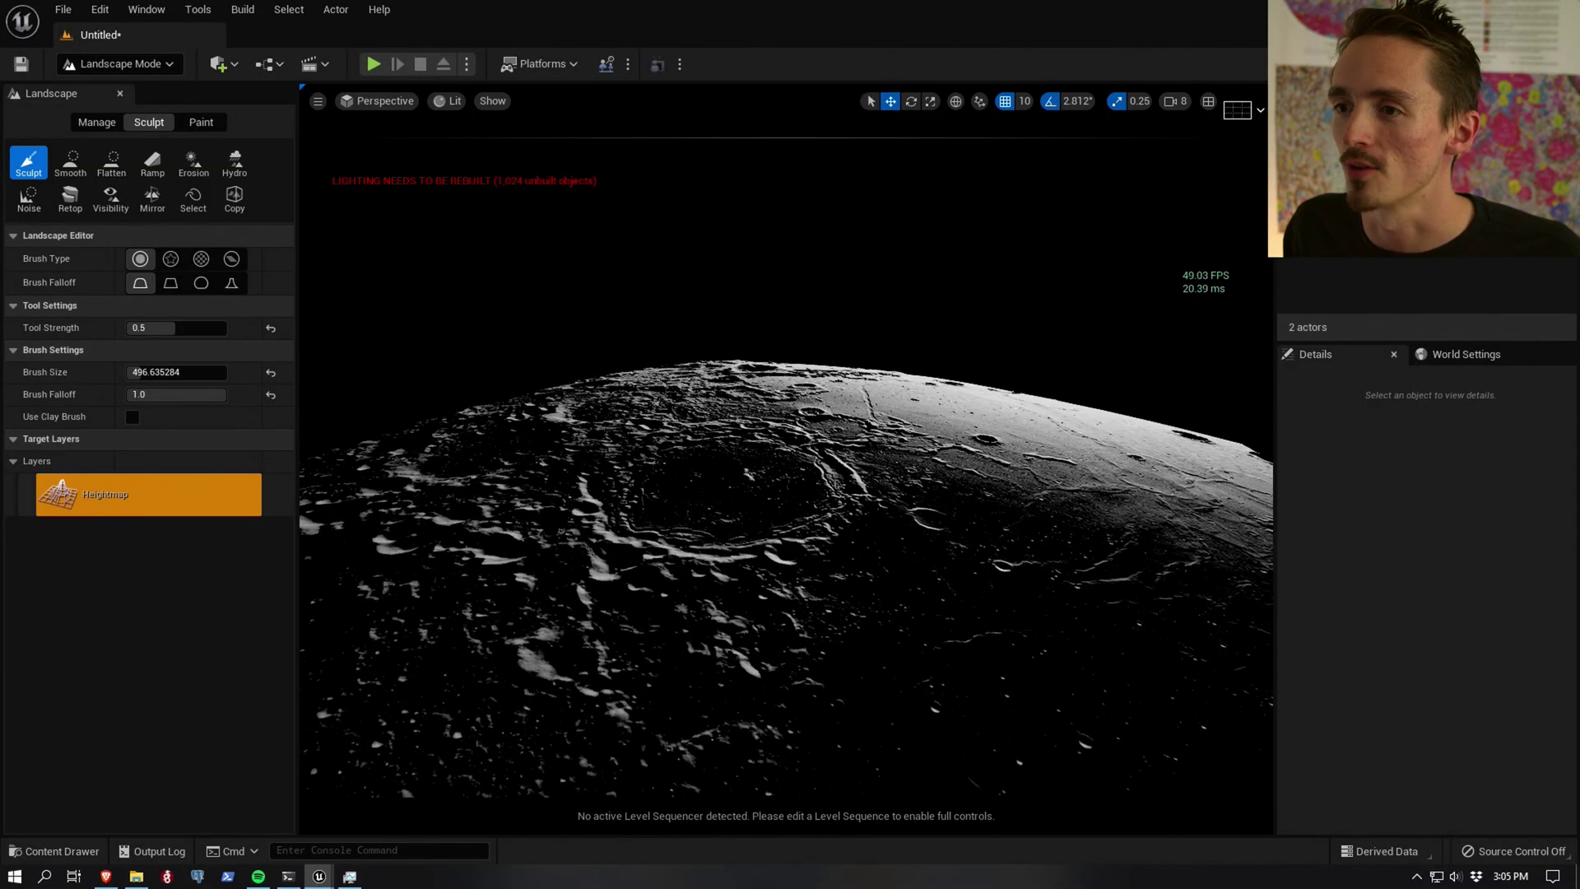
# Step: Switch to Select Mode and select the Landscape actor
pyautogui.click(128, 72)
pyautogui.click(115, 86)
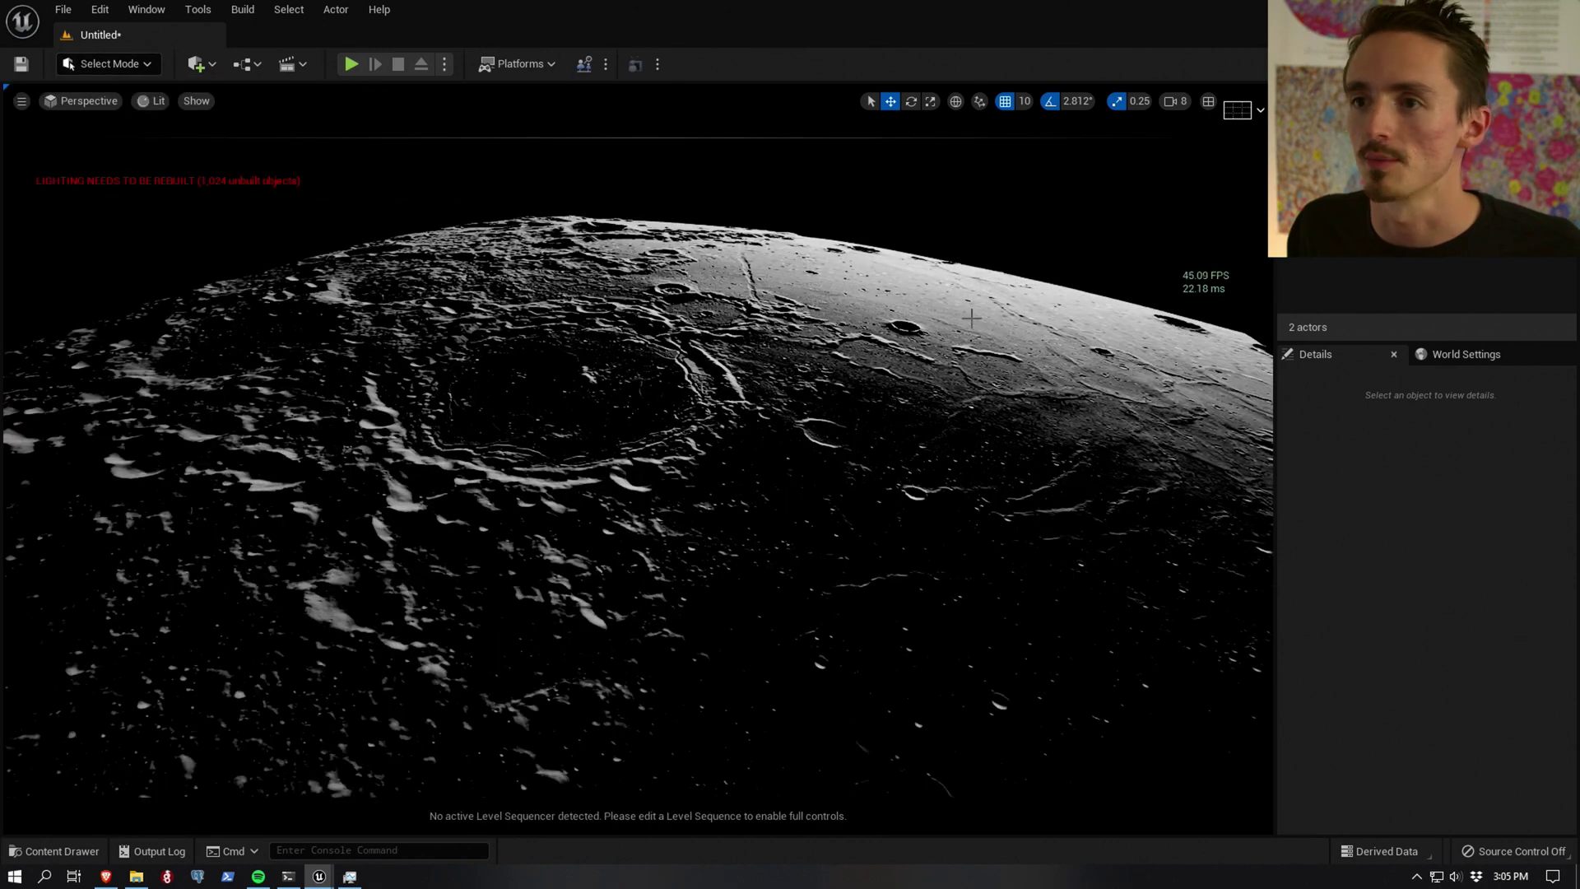
pyautogui.click(1383, 179)
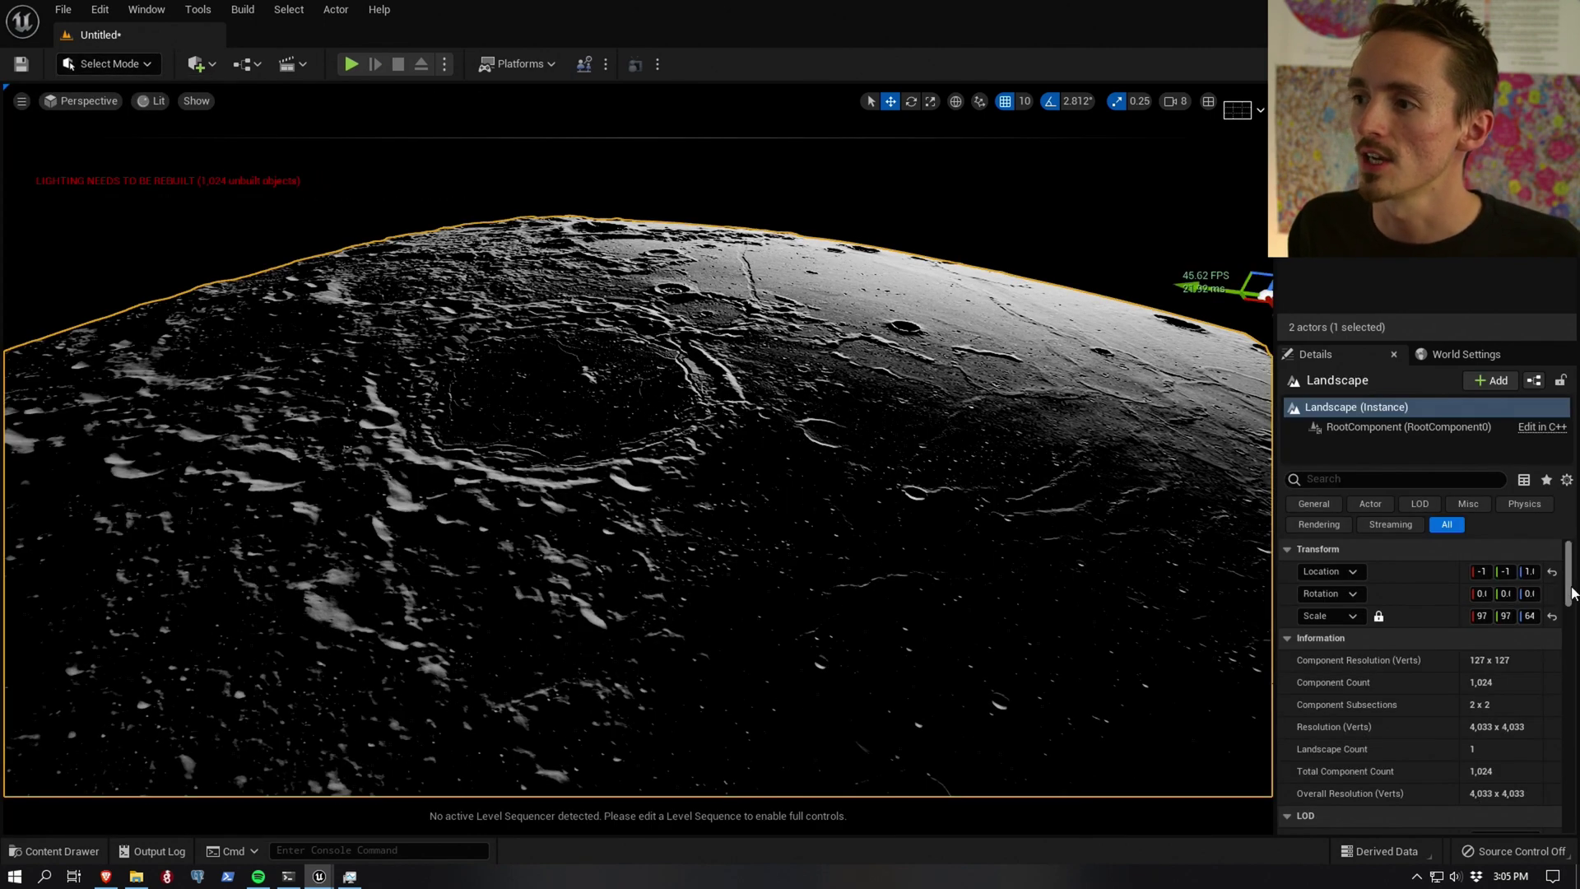
# Step: Create a new Material Instance named M_NUBIUM for the Landscape Material
pyautogui.moveTo(1570, 593); pyautogui.dragTo(1571, 595)
pyautogui.press('w')
pyautogui.moveTo(877, 406); pyautogui.dragTo(1000, 380, button='right')
pyautogui.press('w')
pyautogui.moveTo(389, 305); pyautogui.dragTo(389, 374, button='right')
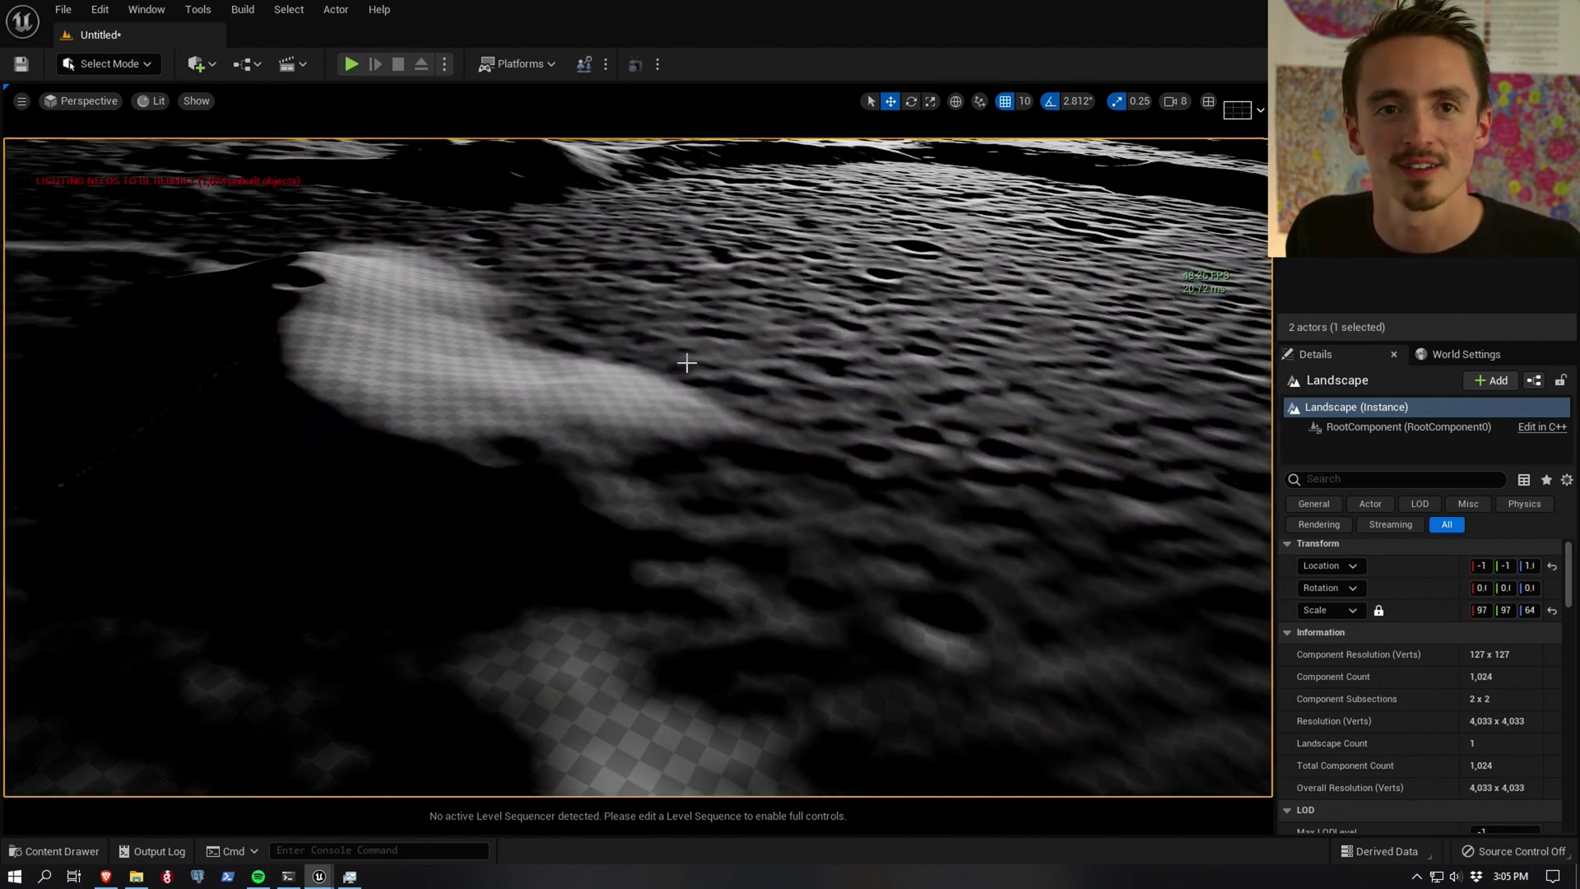
pyautogui.press('s')
pyautogui.moveTo(660, 367); pyautogui.dragTo(660, 379, button='right')
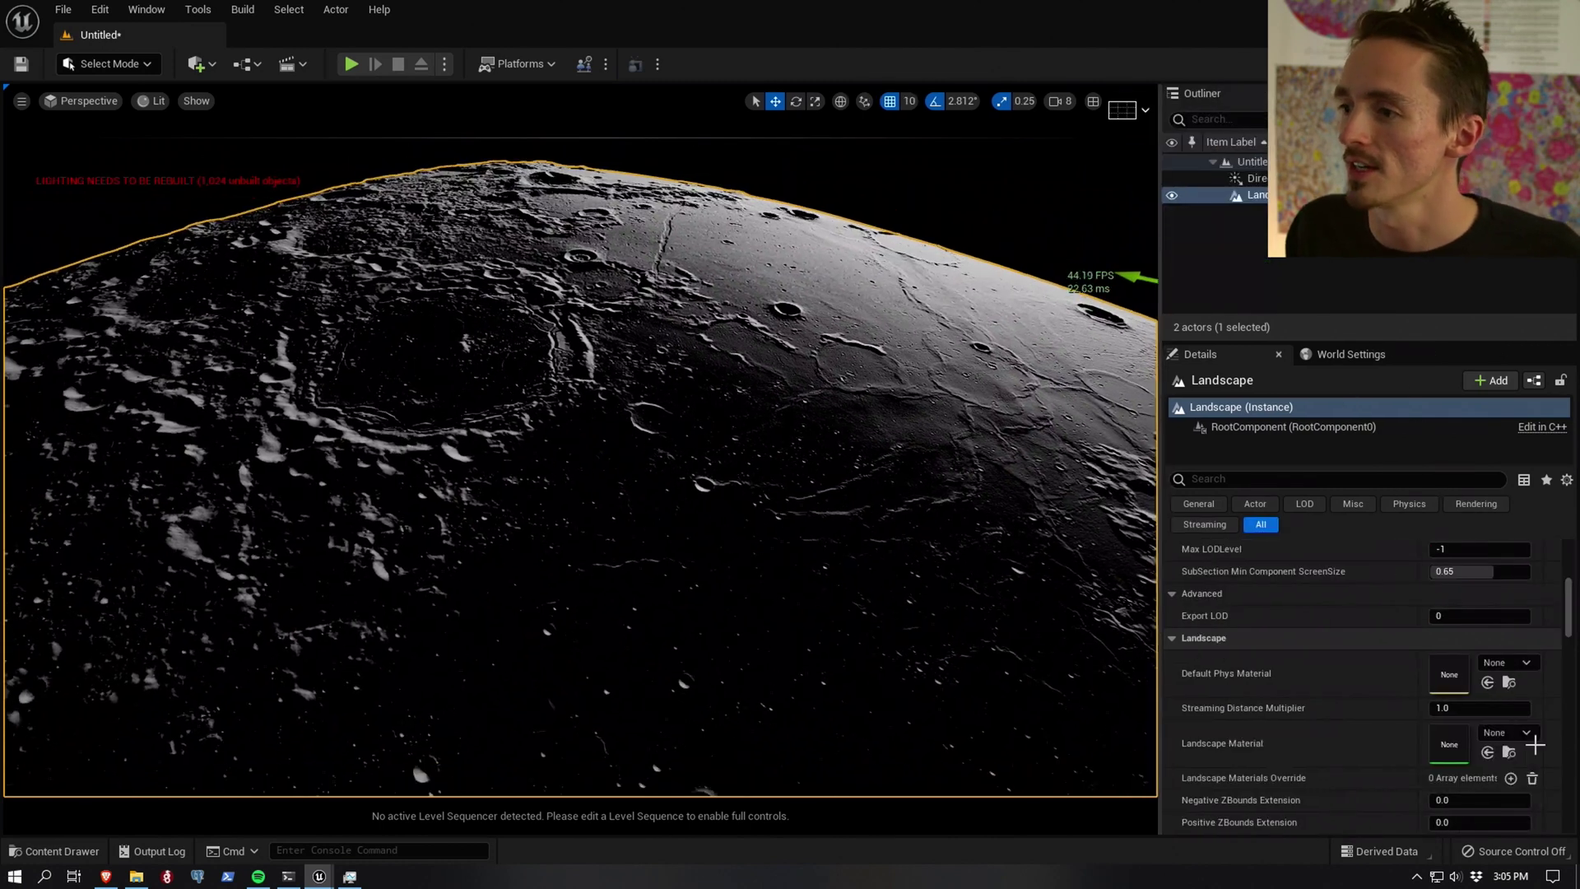
pyautogui.click(1501, 731)
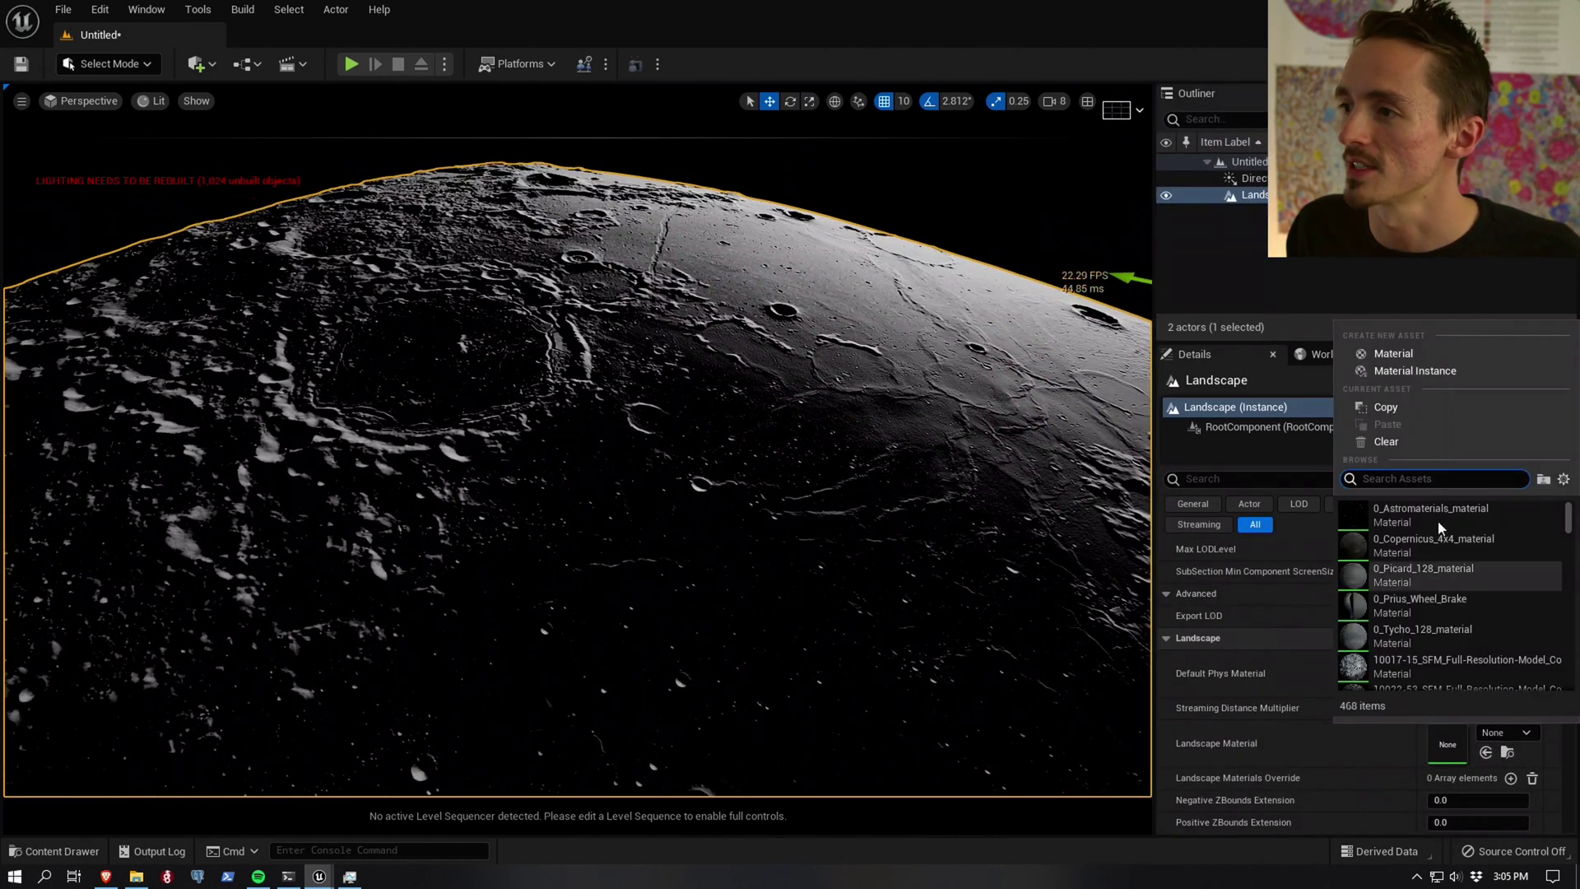
pyautogui.click(1405, 372)
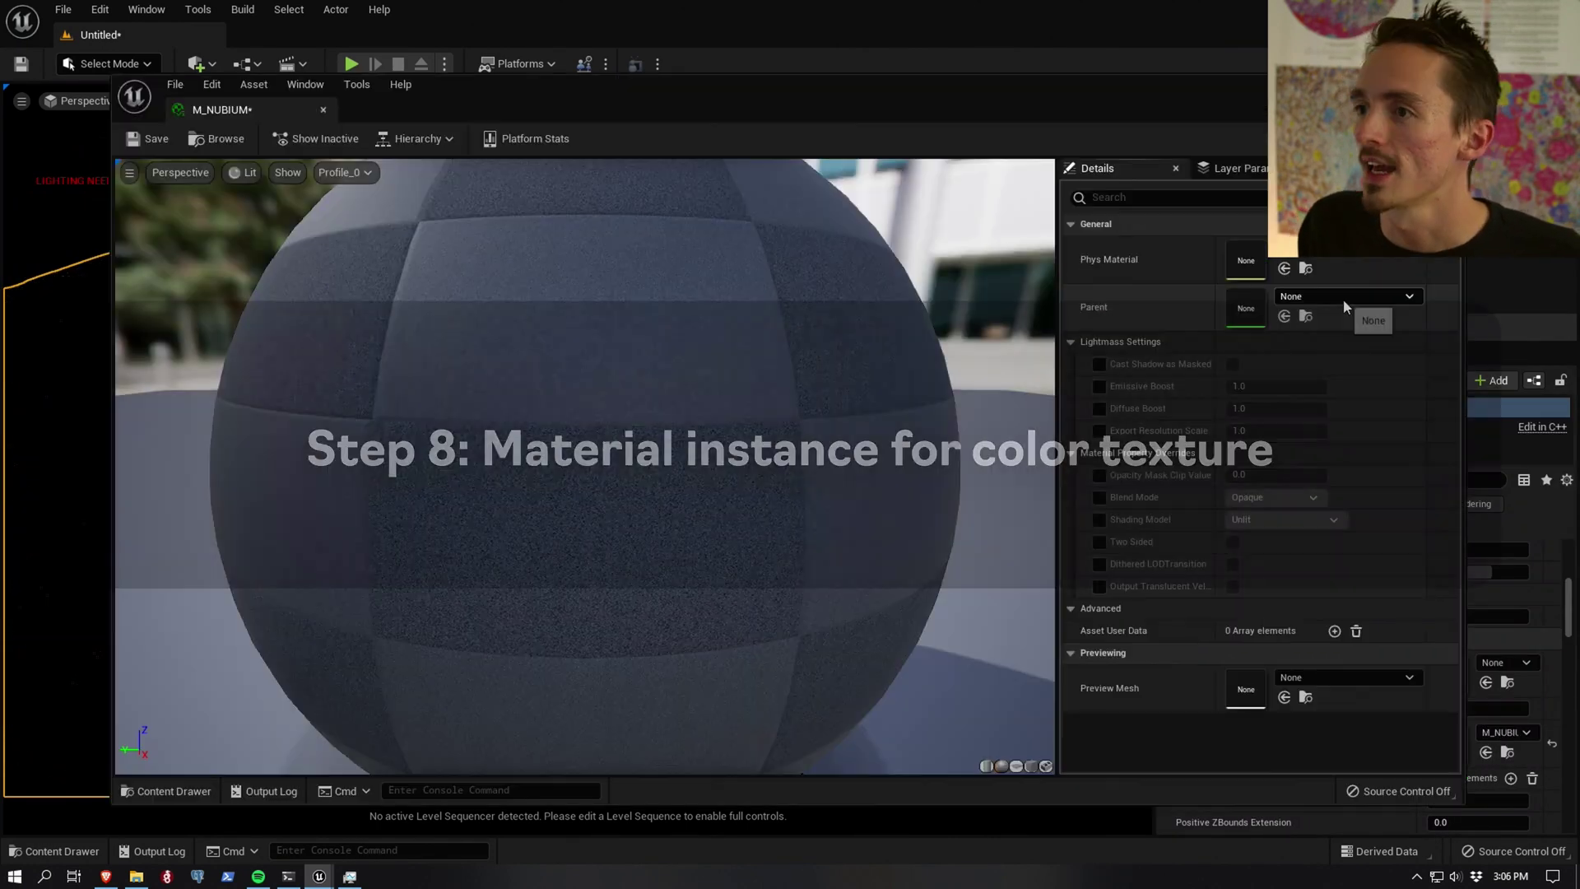
# Step: Set the parent of M_NUBIUM to M_MoonMaster_1 and import the Nubium_400km_4033 color texture
pyautogui.click(1344, 298)
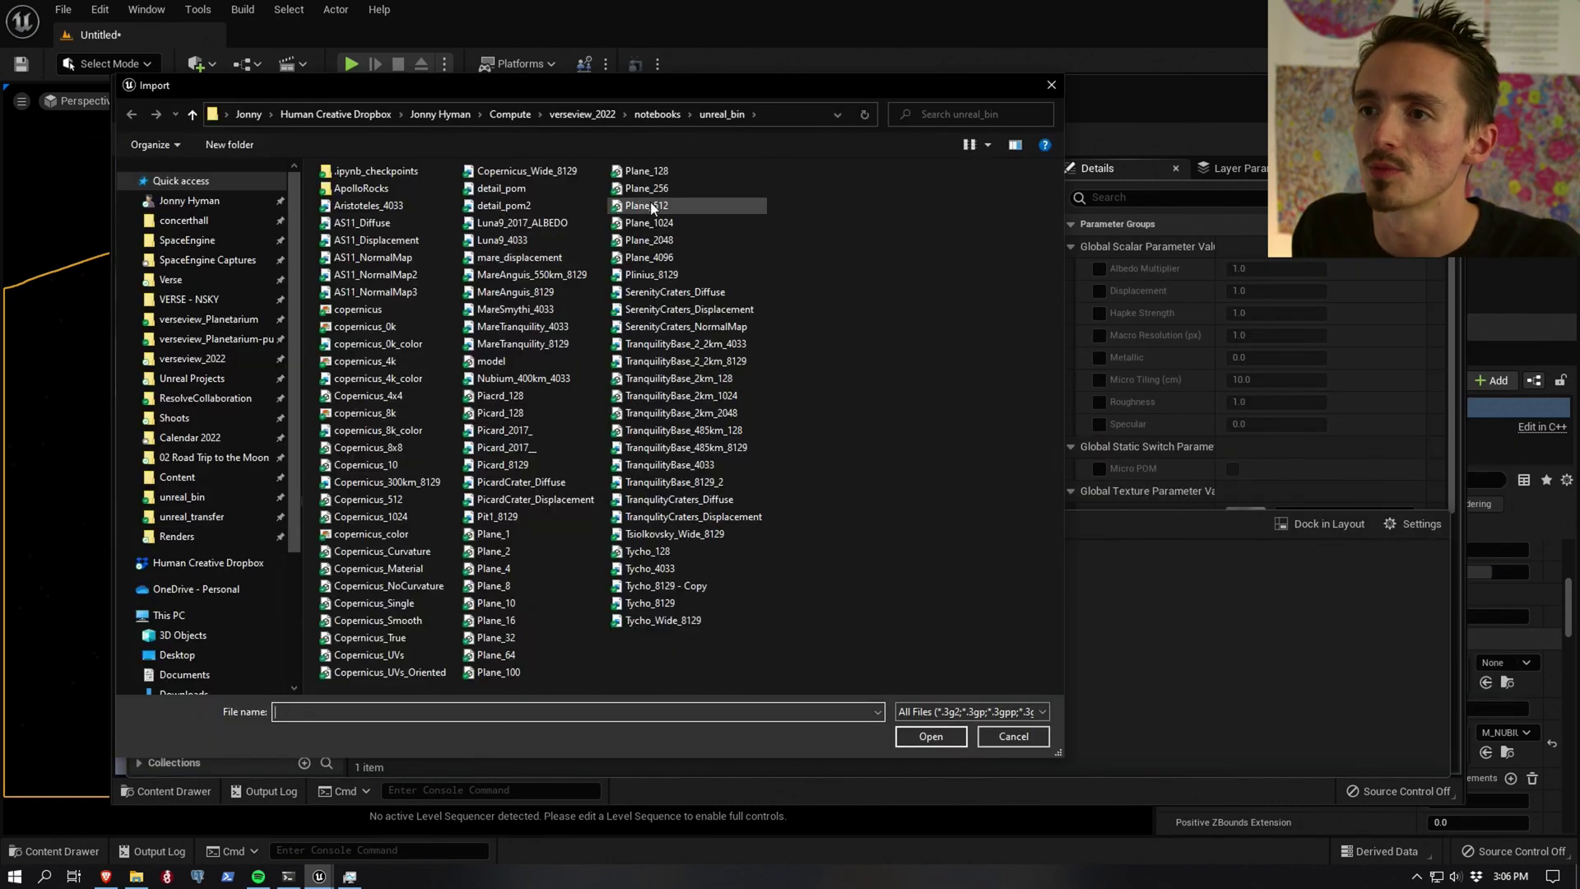
pyautogui.doubleClick(557, 380)
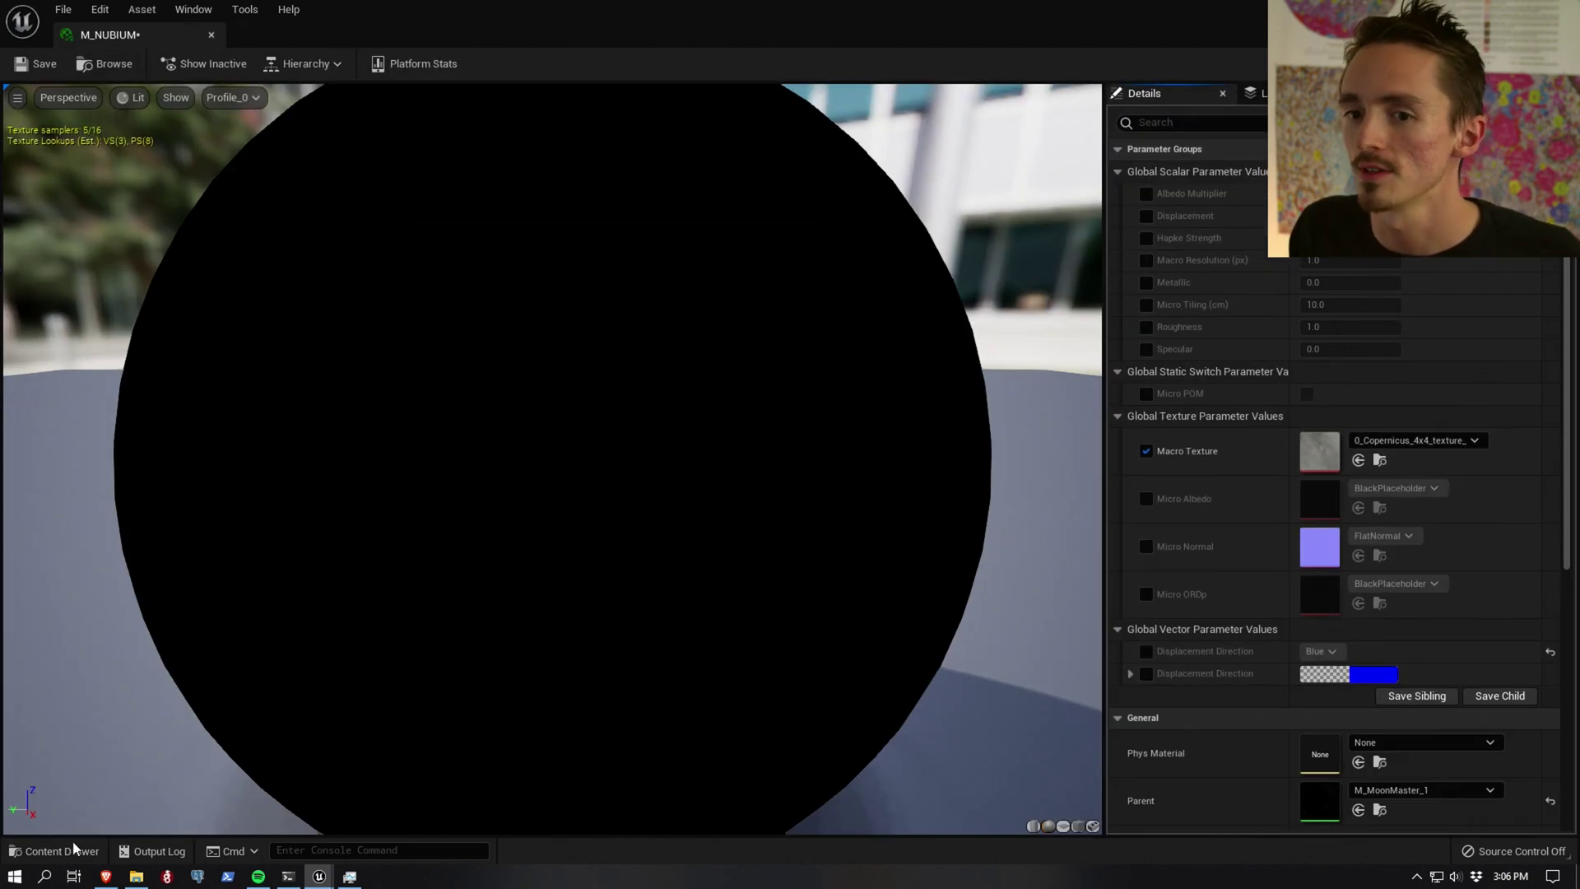
# Step: Assign the Nubium_400km texture as the Macro Texture of M_NUBIUM, then save and close the material instance
pyautogui.click(72, 851)
pyautogui.moveTo(405, 631); pyautogui.dragTo(1333, 461)
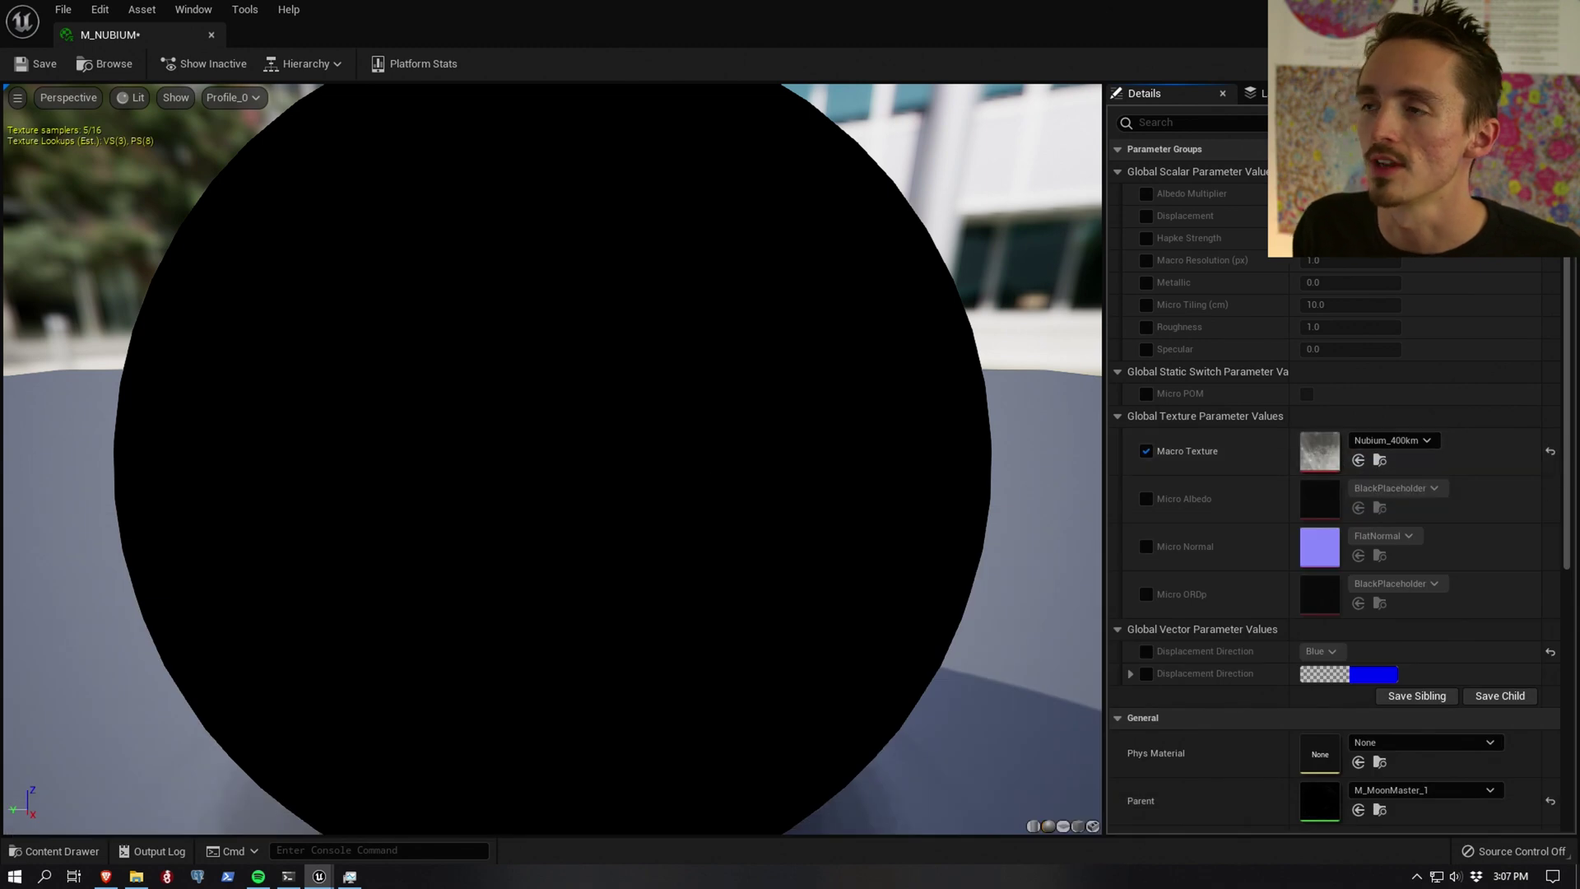
pyautogui.click(37, 64)
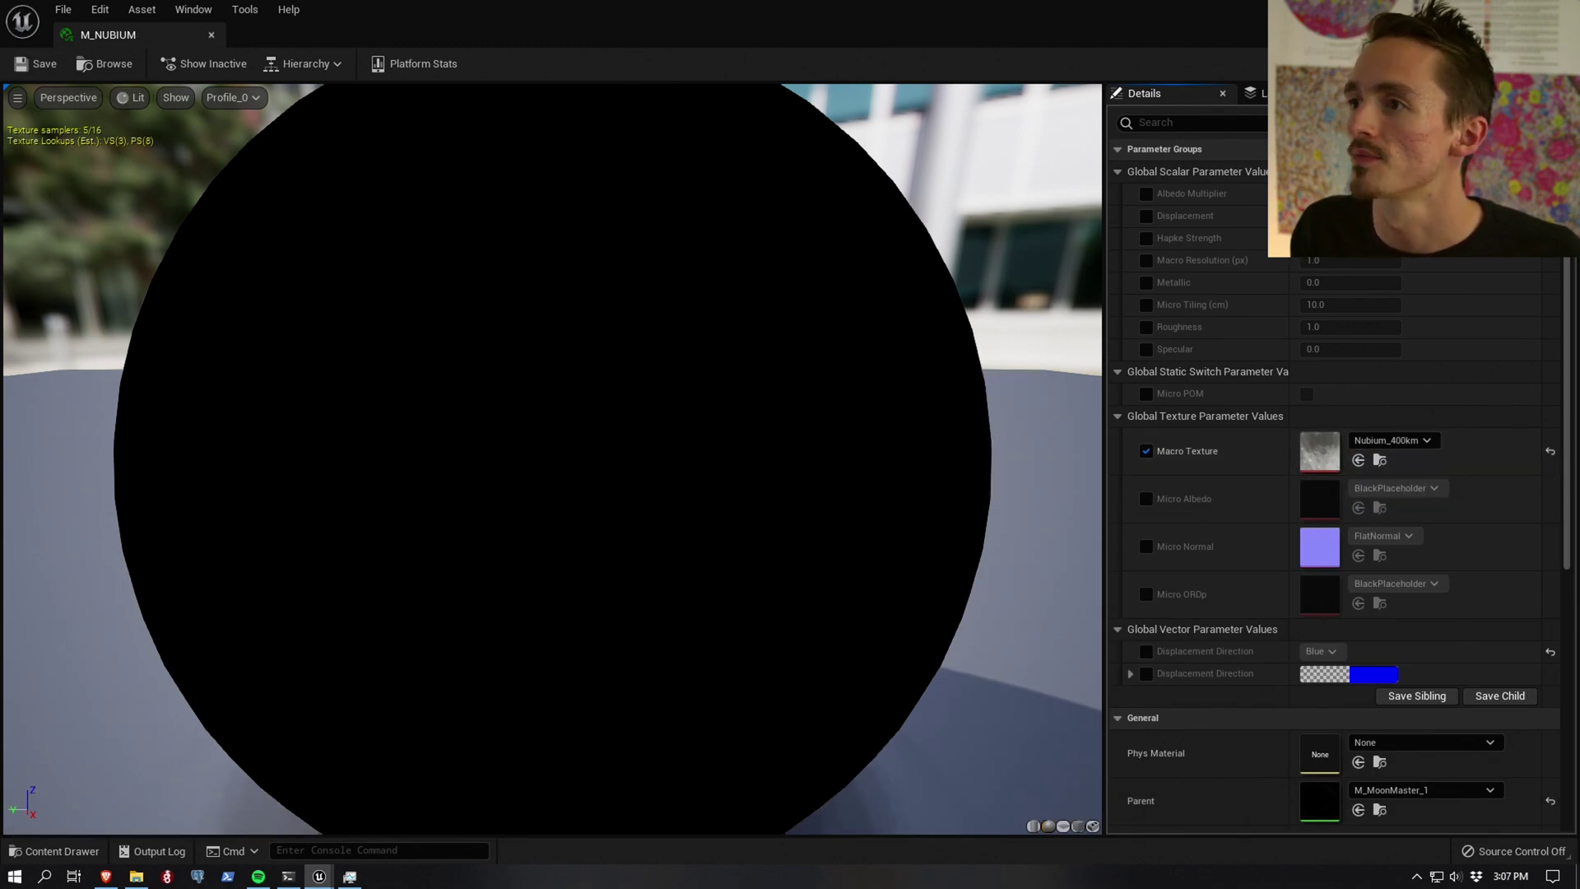
pyautogui.click(1559, 11)
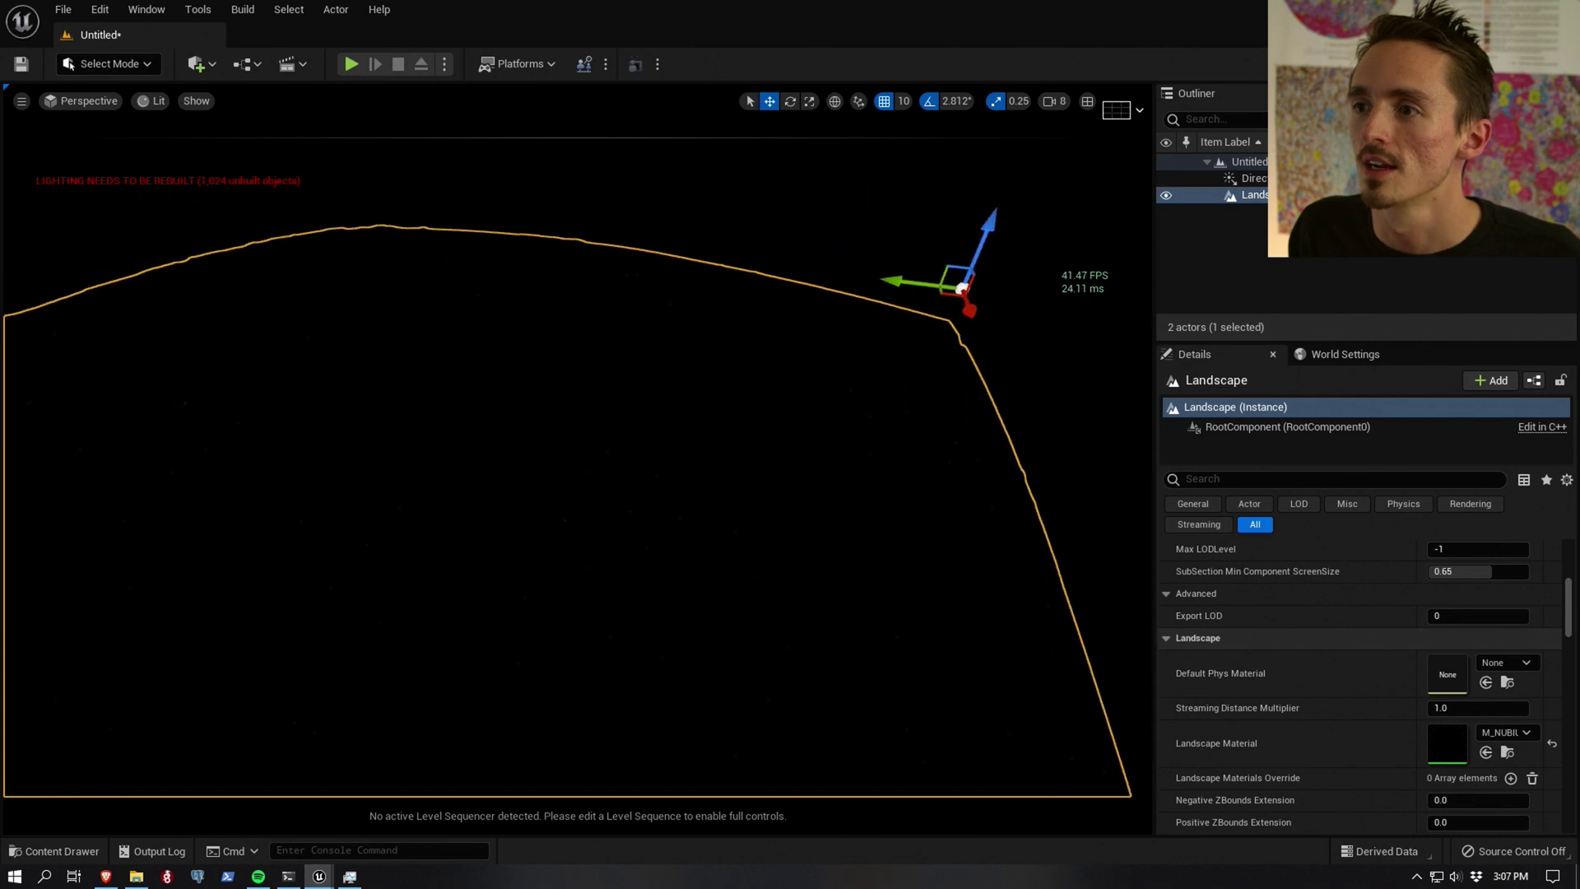
# Step: Select the Directional Light and set its Y rotation to about 219.5°
pyautogui.click(1288, 178)
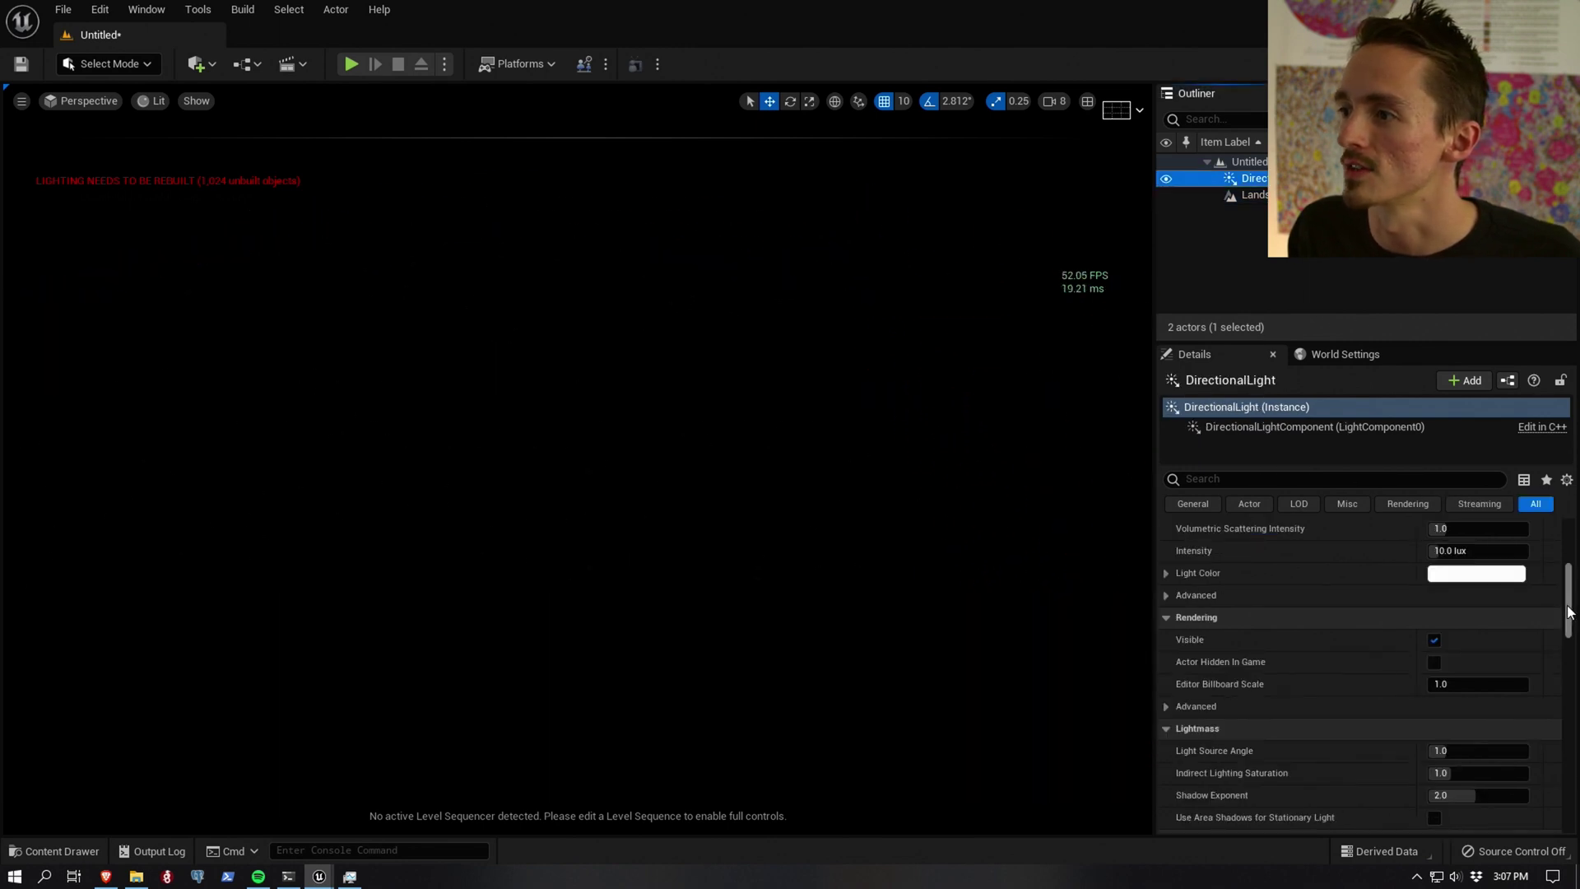
pyautogui.scroll(5, 1569, 611)
pyautogui.moveTo(1473, 573); pyautogui.dragTo(1531, 573)
# Step: Disable the viewport's Game Settings exposure so that the manual EV100 value applies
pyautogui.moveTo(659, 461); pyautogui.dragTo(560, 518, button='right')
pyautogui.press('w')
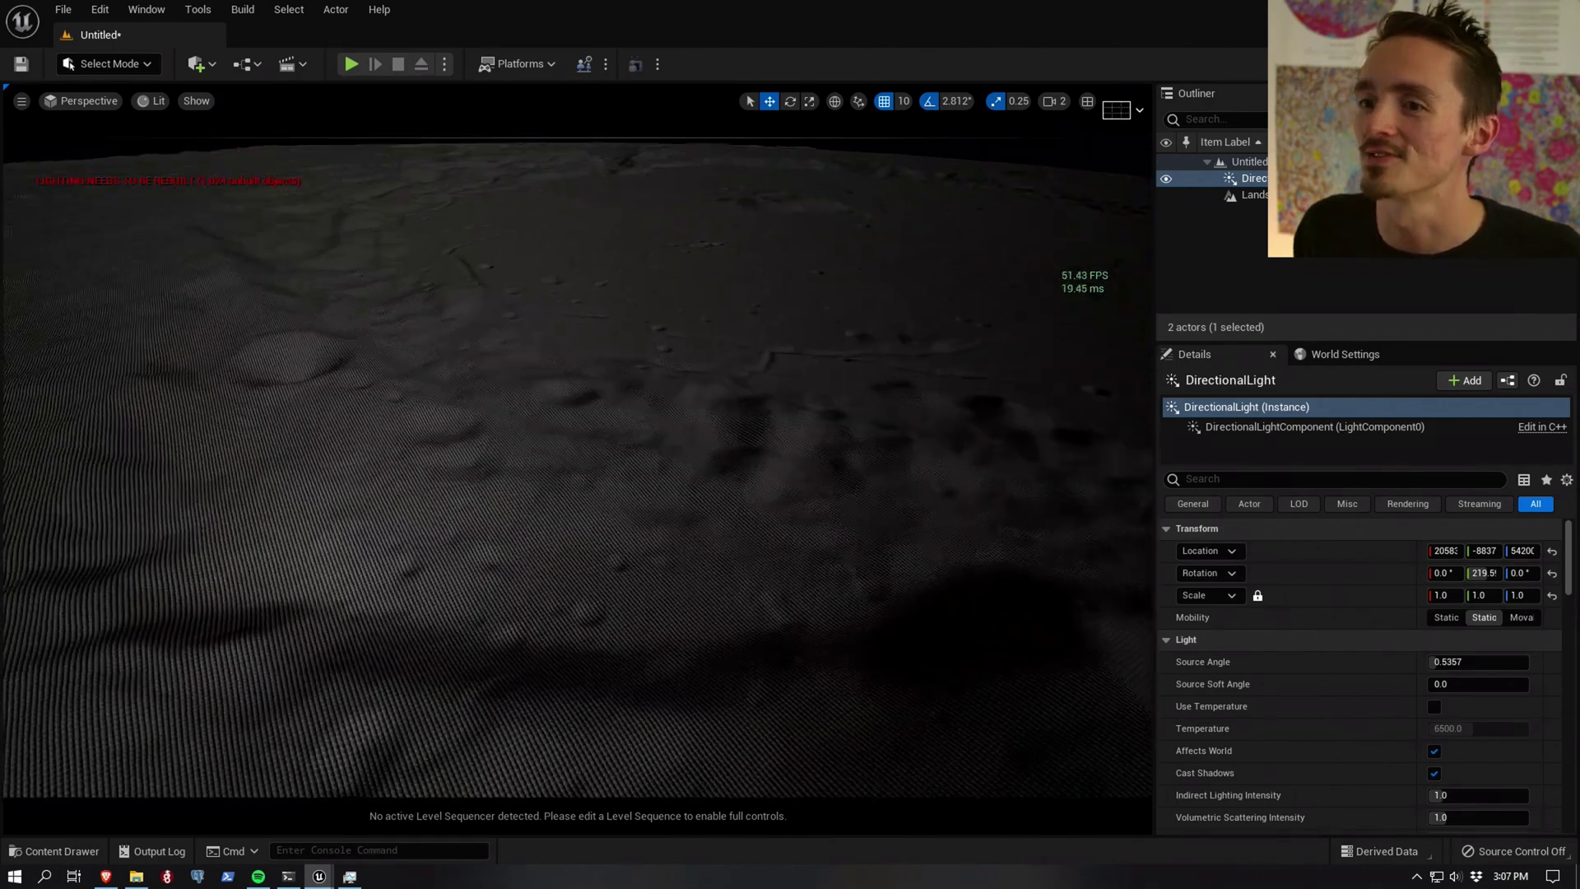
pyautogui.press('w')
pyautogui.moveTo(576, 461)
pyautogui.mouseDown(button='right')
pyautogui.moveTo(568, 556)
pyautogui.moveTo(568, 464)
pyautogui.mouseUp(button='right')
pyautogui.moveTo(642, 584); pyautogui.dragTo(701, 284, button='right')
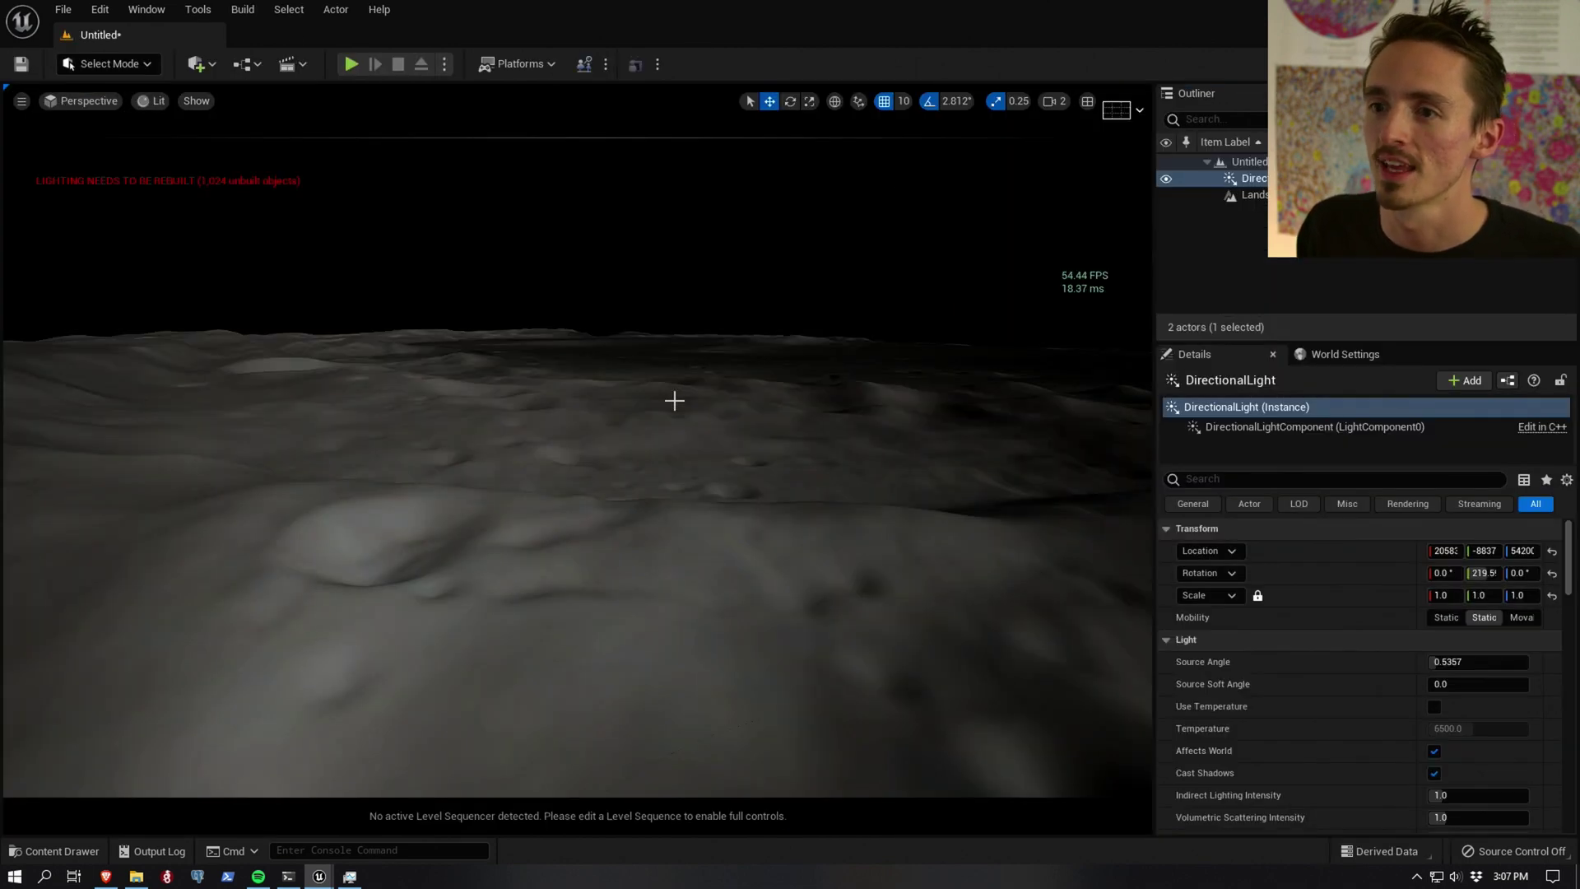
pyautogui.moveTo(675, 401); pyautogui.dragTo(726, 371, button='right')
pyautogui.press('e')
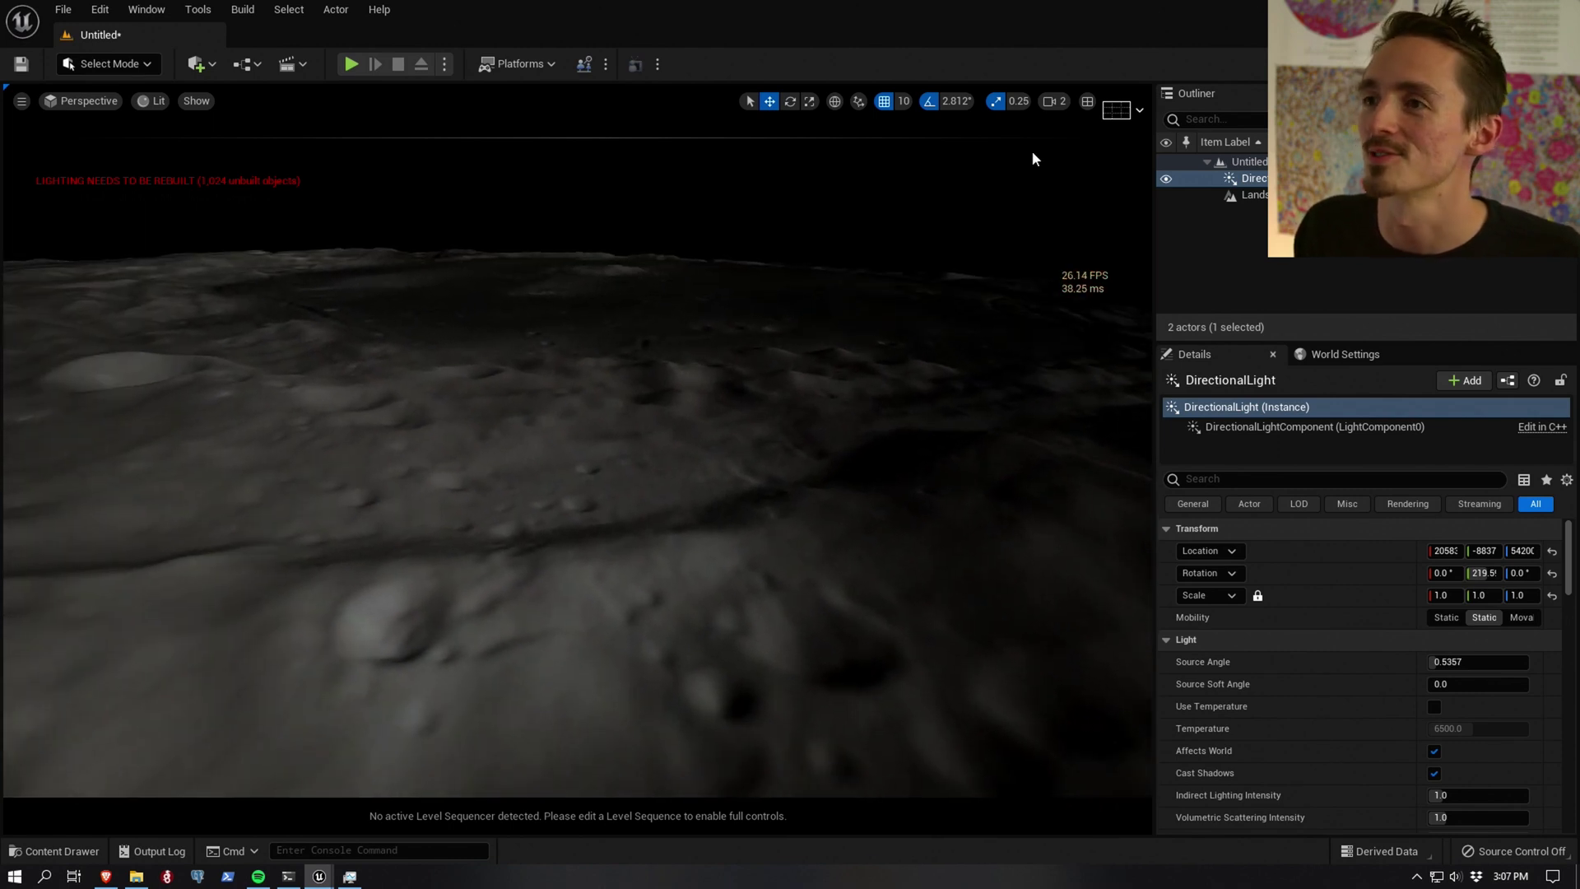
pyautogui.click(153, 101)
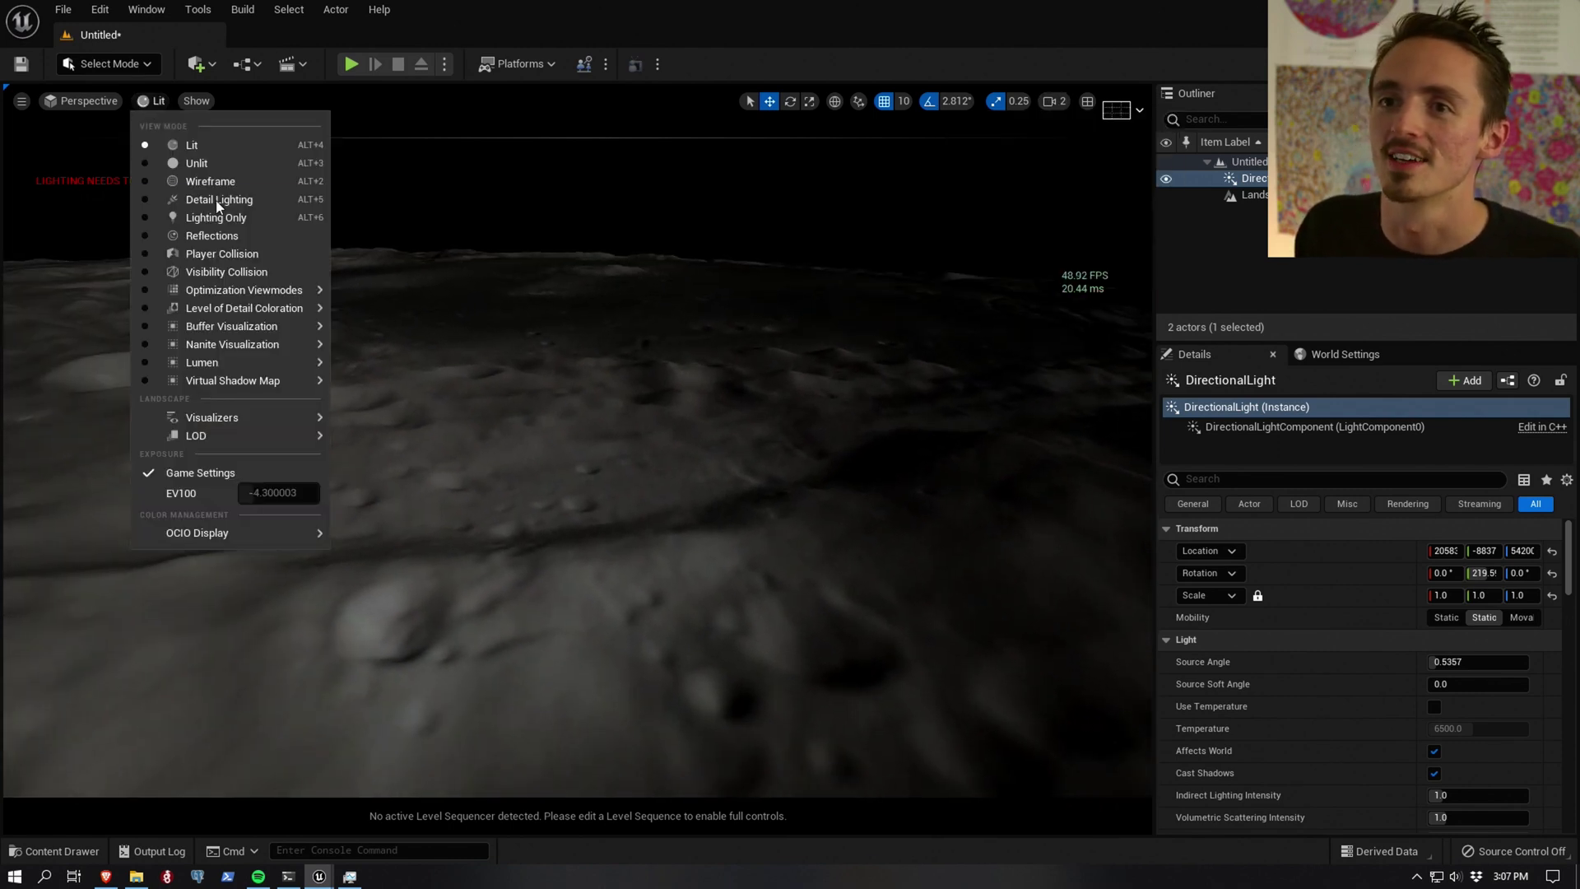
pyautogui.click(204, 474)
# Step: Place the BP_BLACKBIRD5 vehicle from Objects/BLACKBIRD_DRIVING on the bright slope beside the crater
pyautogui.moveTo(669, 361); pyautogui.dragTo(668, 362, button='right')
pyautogui.scroll(3, 669, 361)
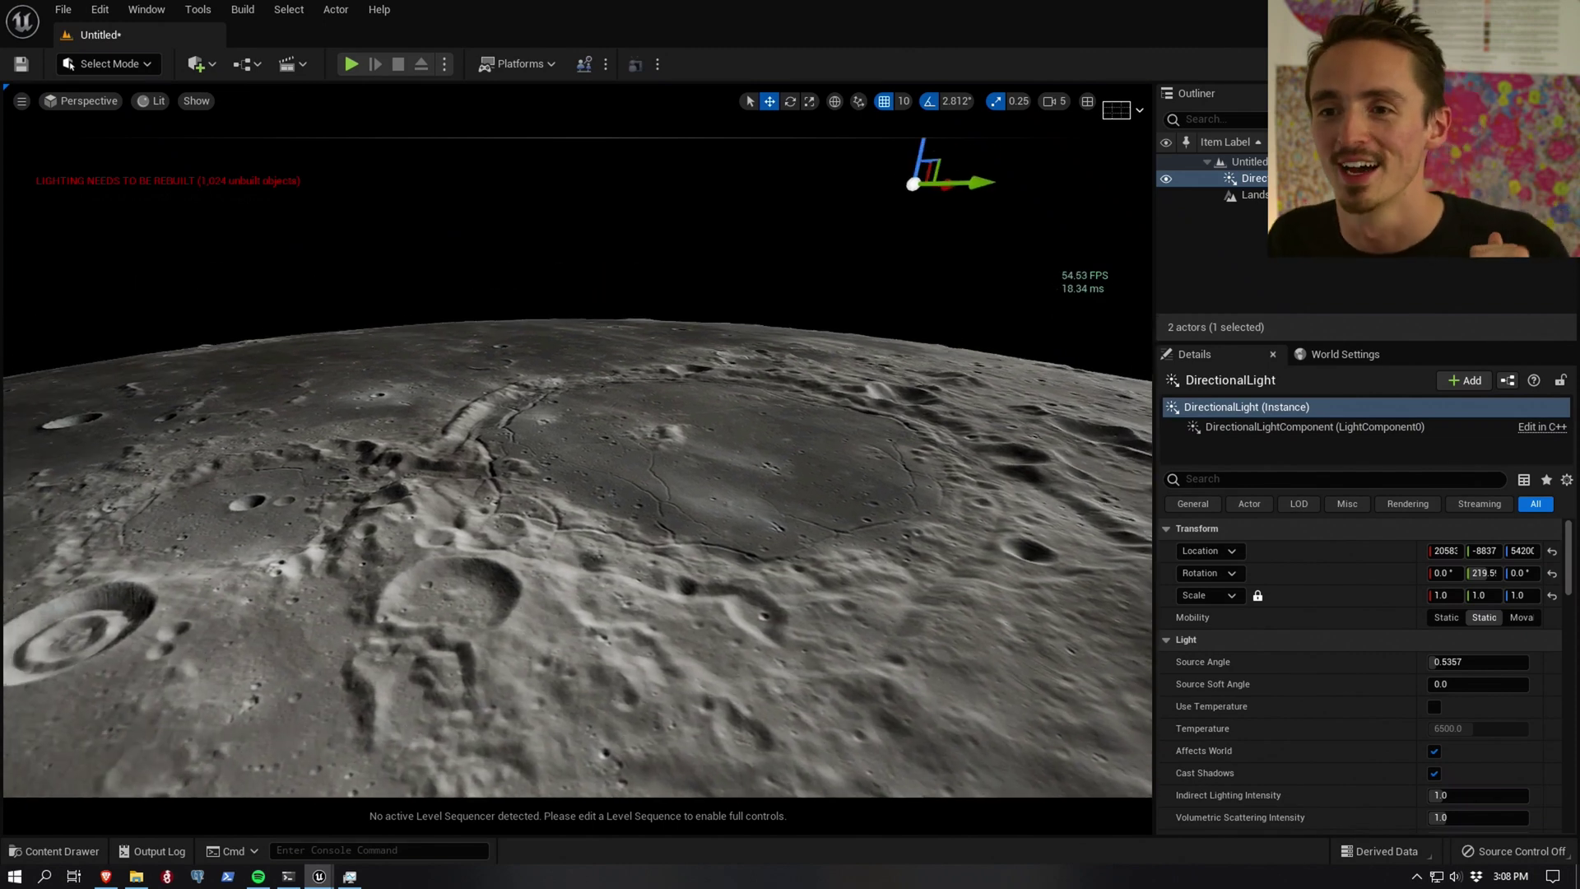
pyautogui.moveTo(669, 362); pyautogui.dragTo(668, 362, button='right')
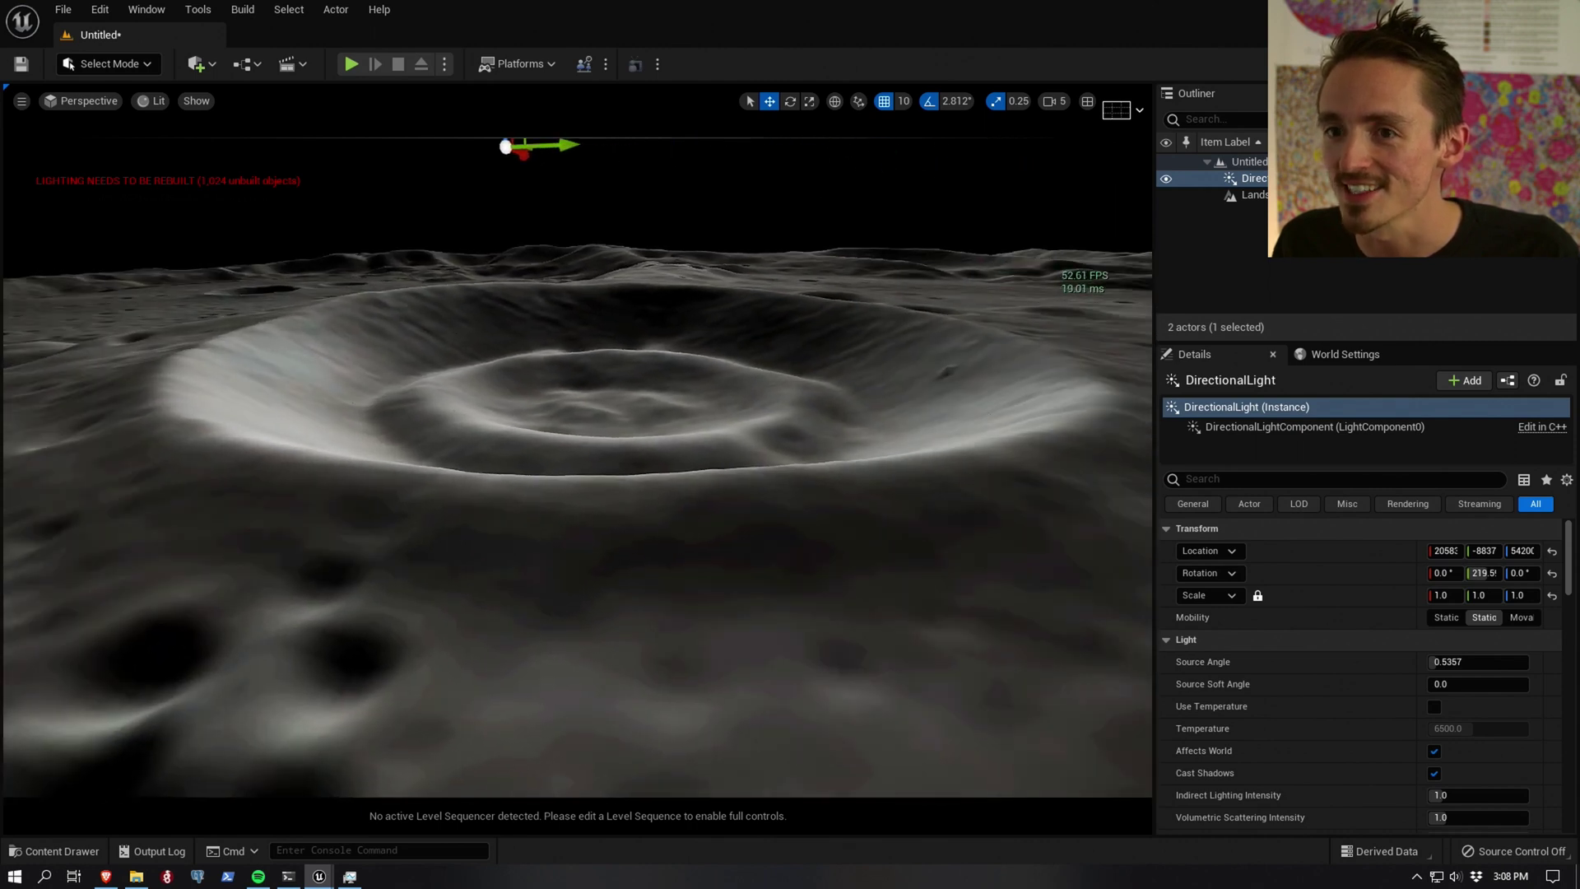
pyautogui.moveTo(668, 362); pyautogui.dragTo(669, 362, button='right')
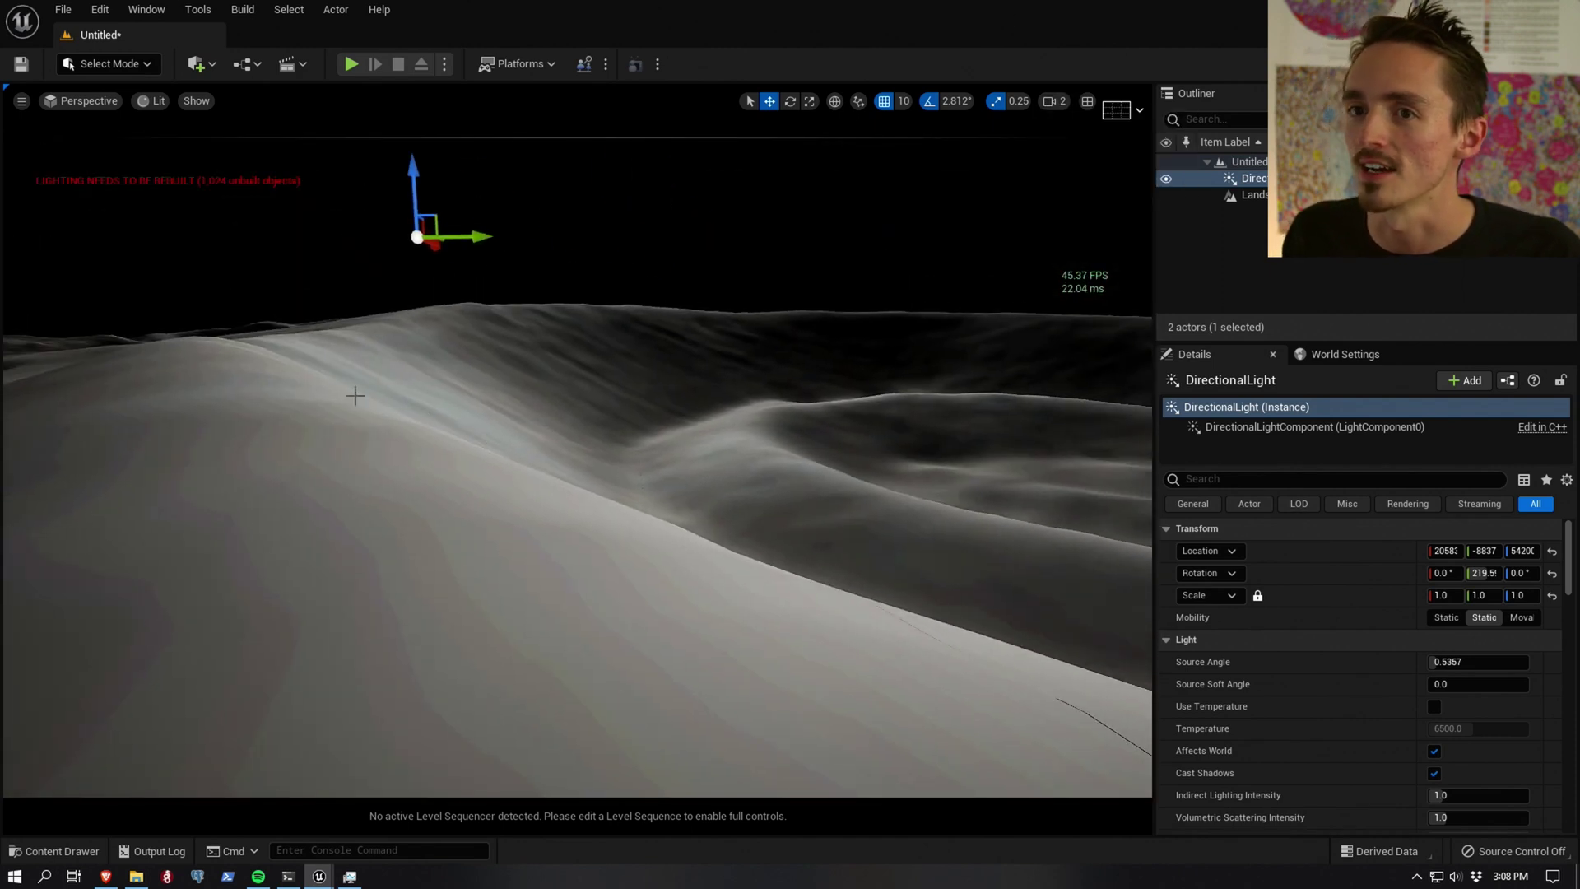
pyautogui.click(36, 856)
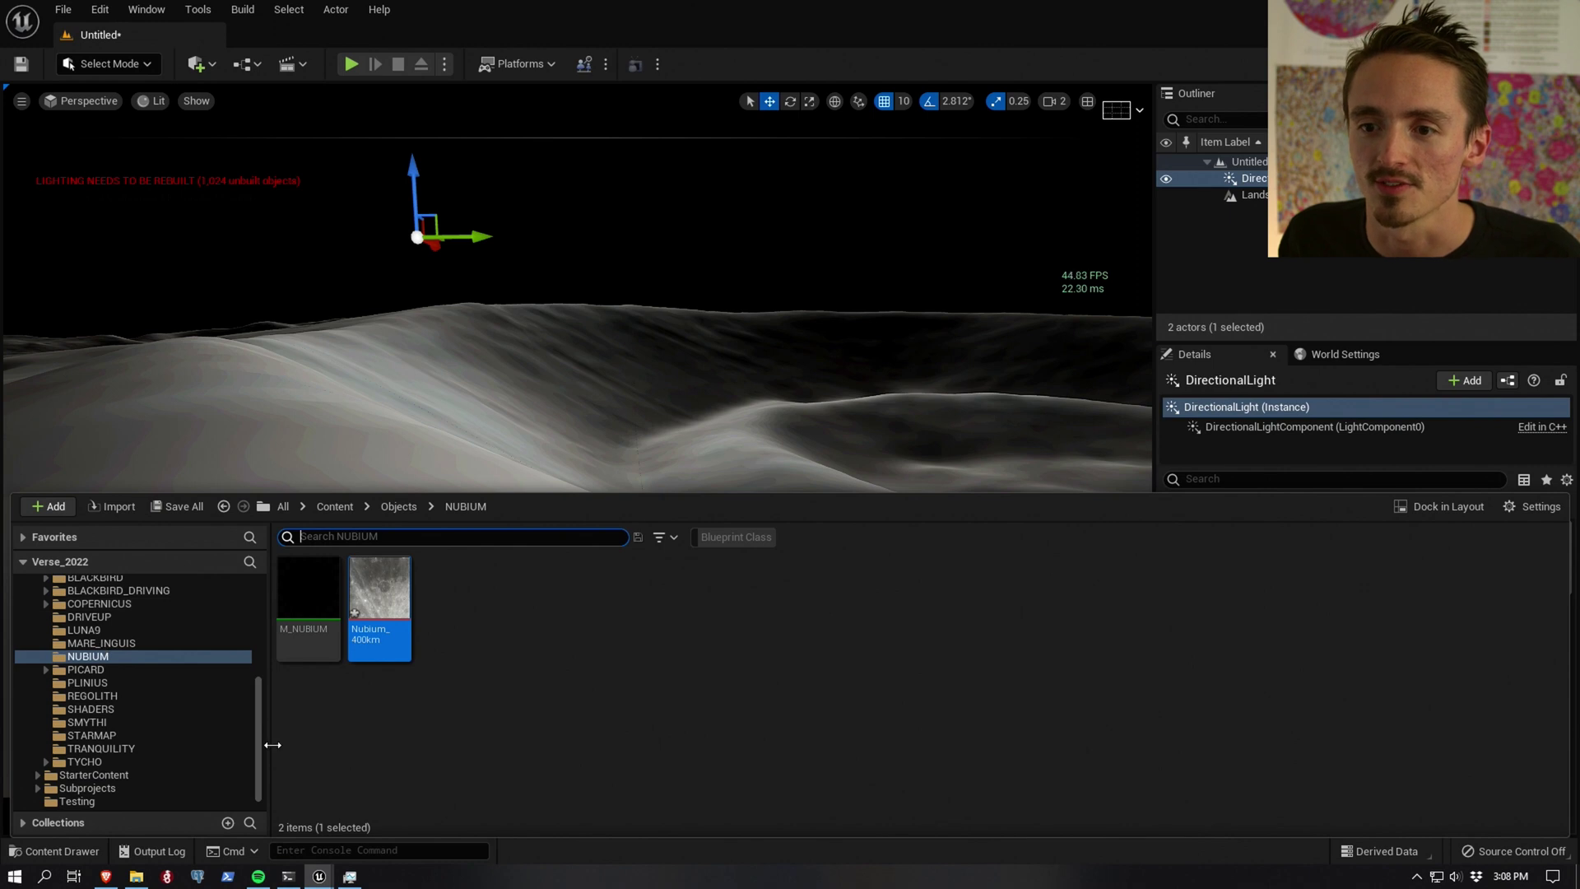
pyautogui.moveTo(258, 738); pyautogui.dragTo(255, 592)
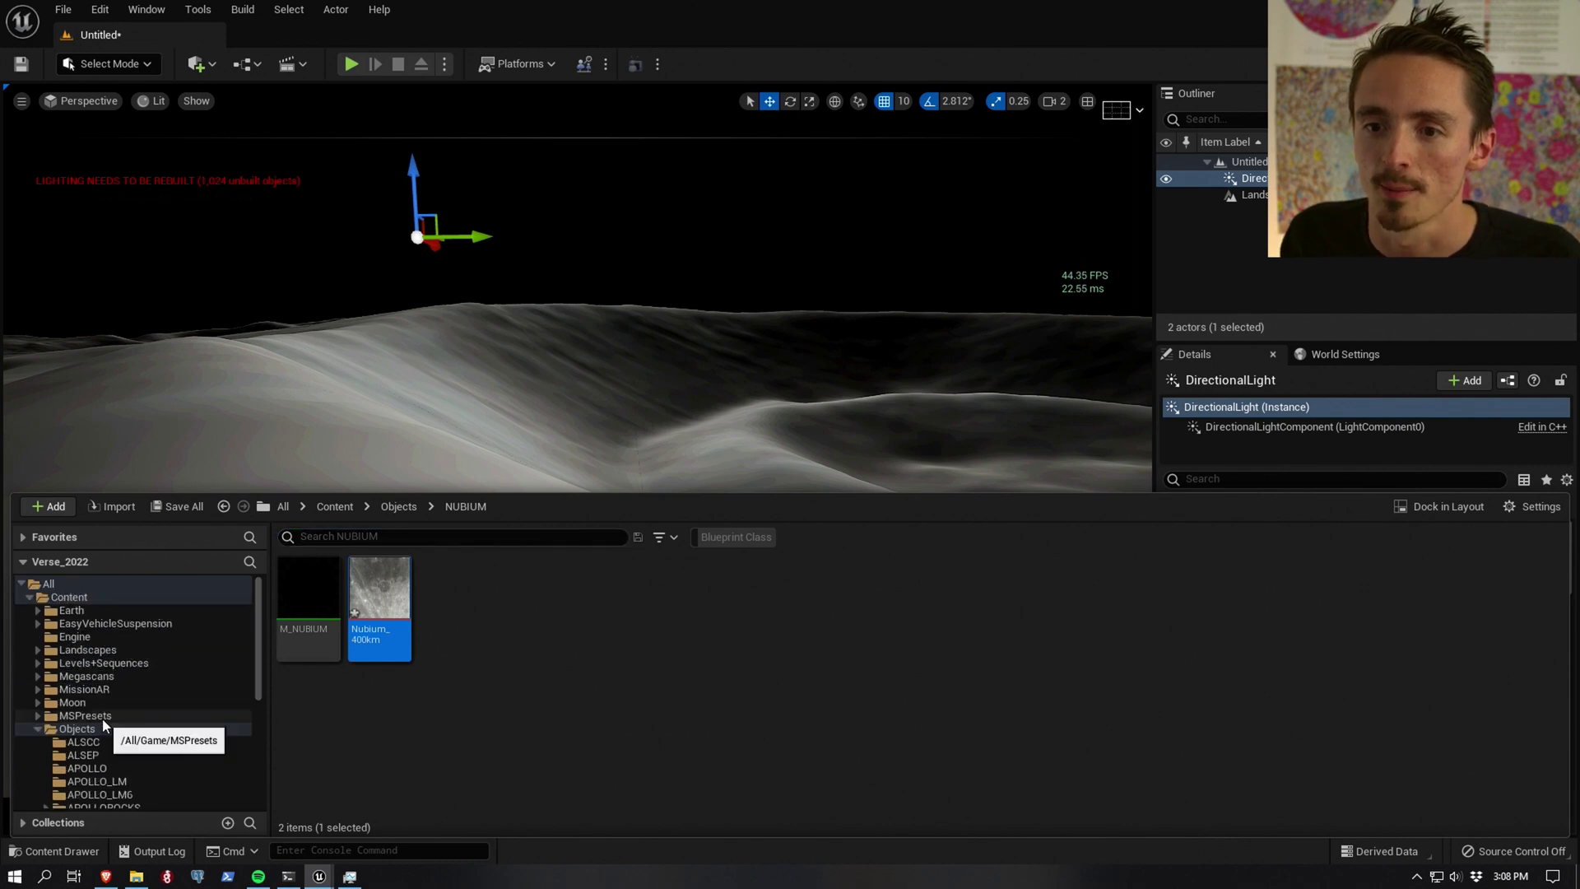
pyautogui.click(99, 727)
pyautogui.doubleClick(810, 593)
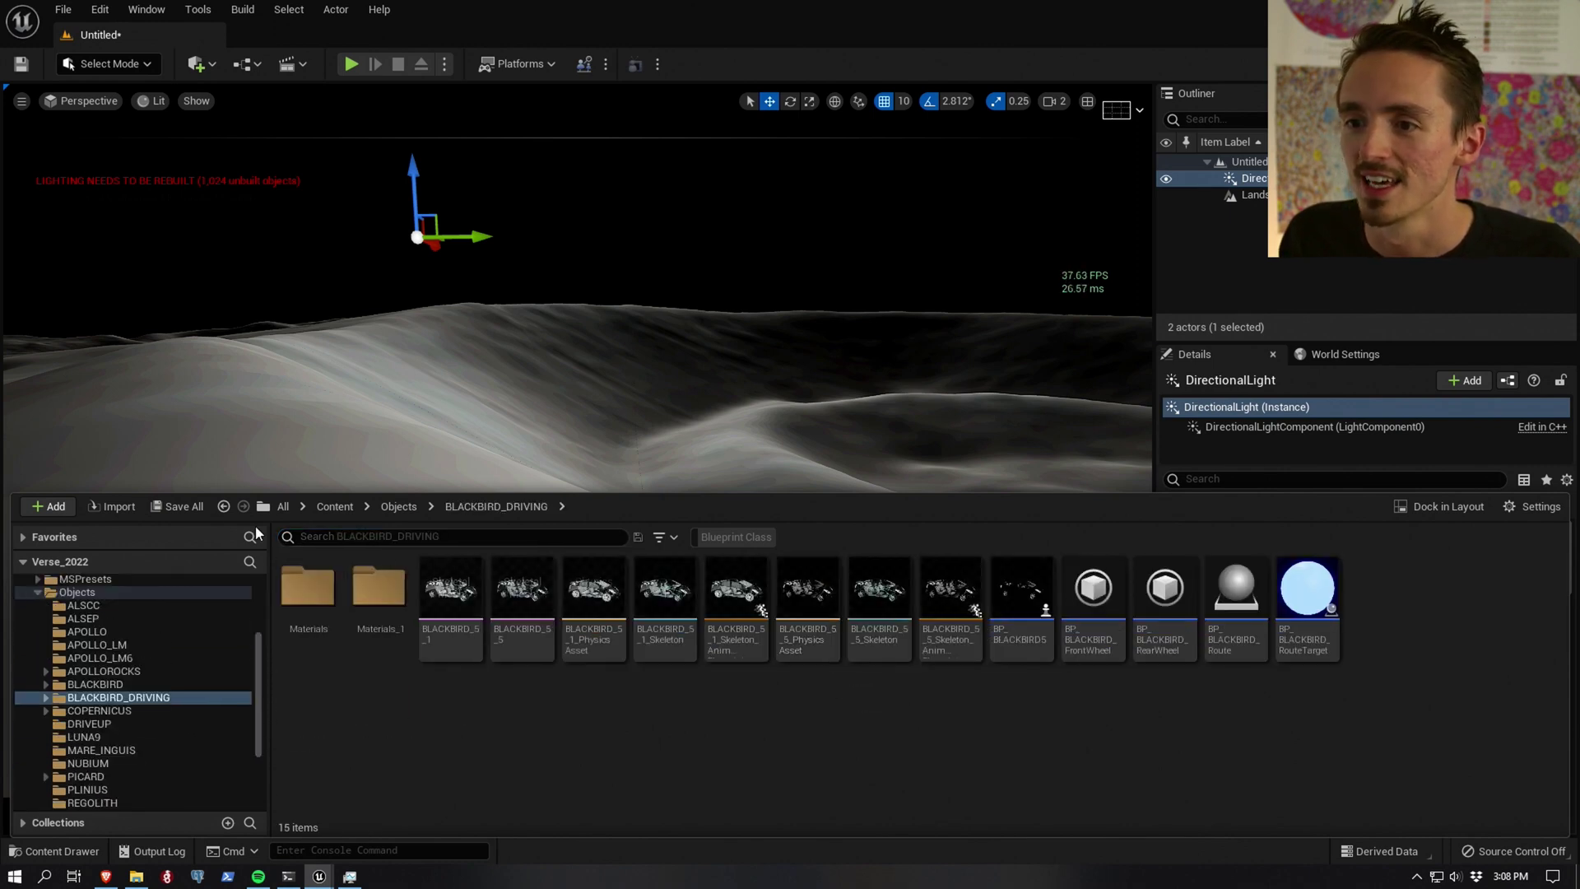
pyautogui.moveTo(1020, 609); pyautogui.dragTo(572, 354)
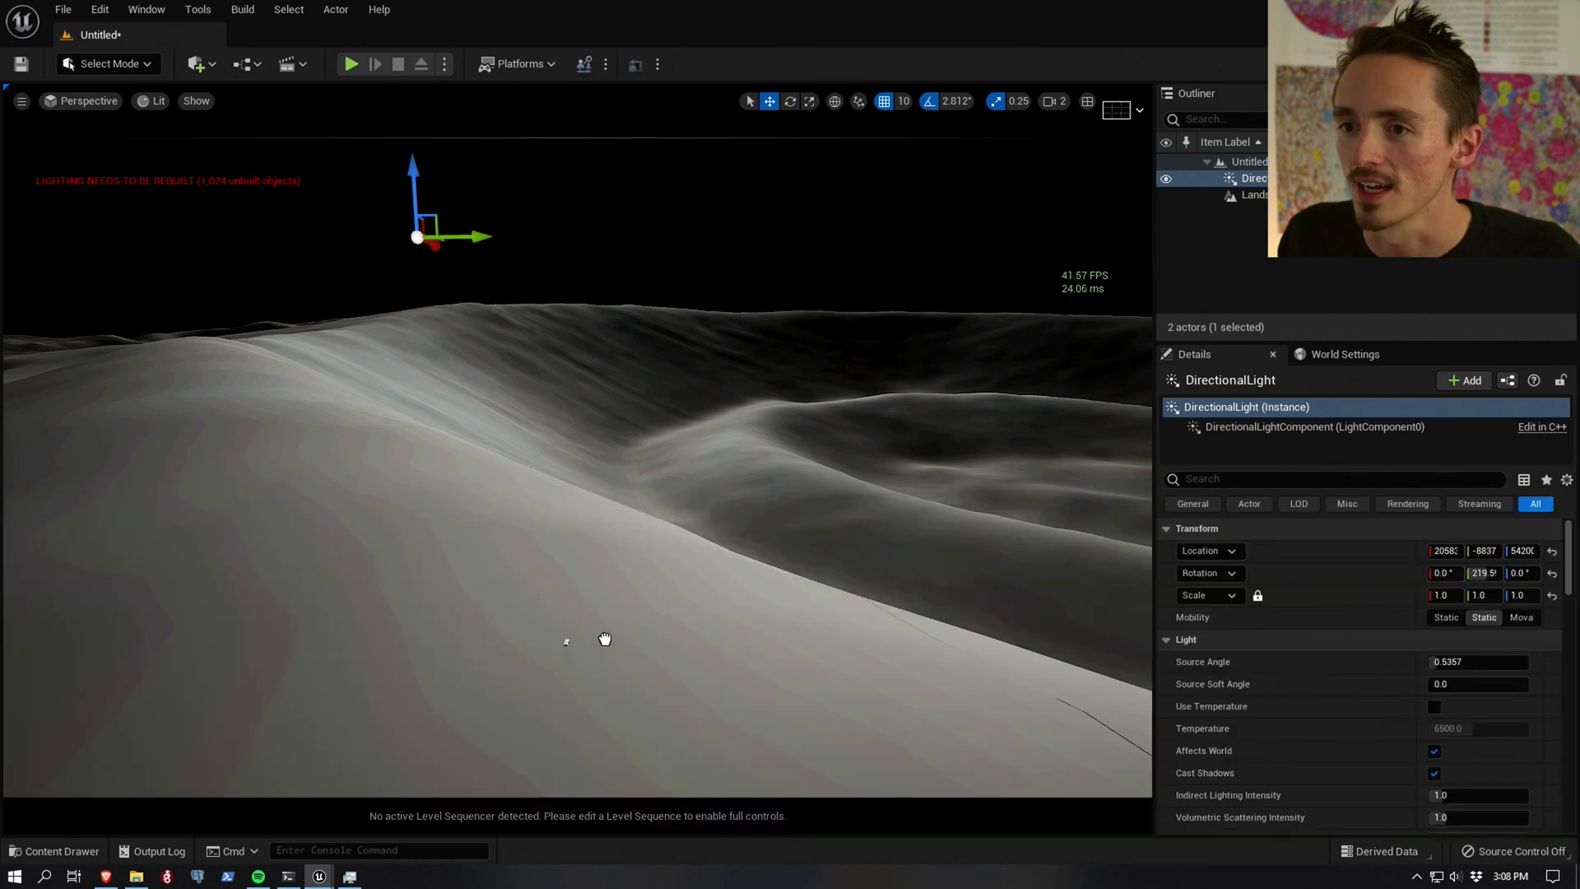
pyautogui.moveTo(558, 637); pyautogui.dragTo(555, 637)
# Step: Lower the camera speed to 1 and view the placed vehicle up close on the slope
pyautogui.moveTo(555, 637); pyautogui.dragTo(565, 690, button='right')
pyautogui.press('w')
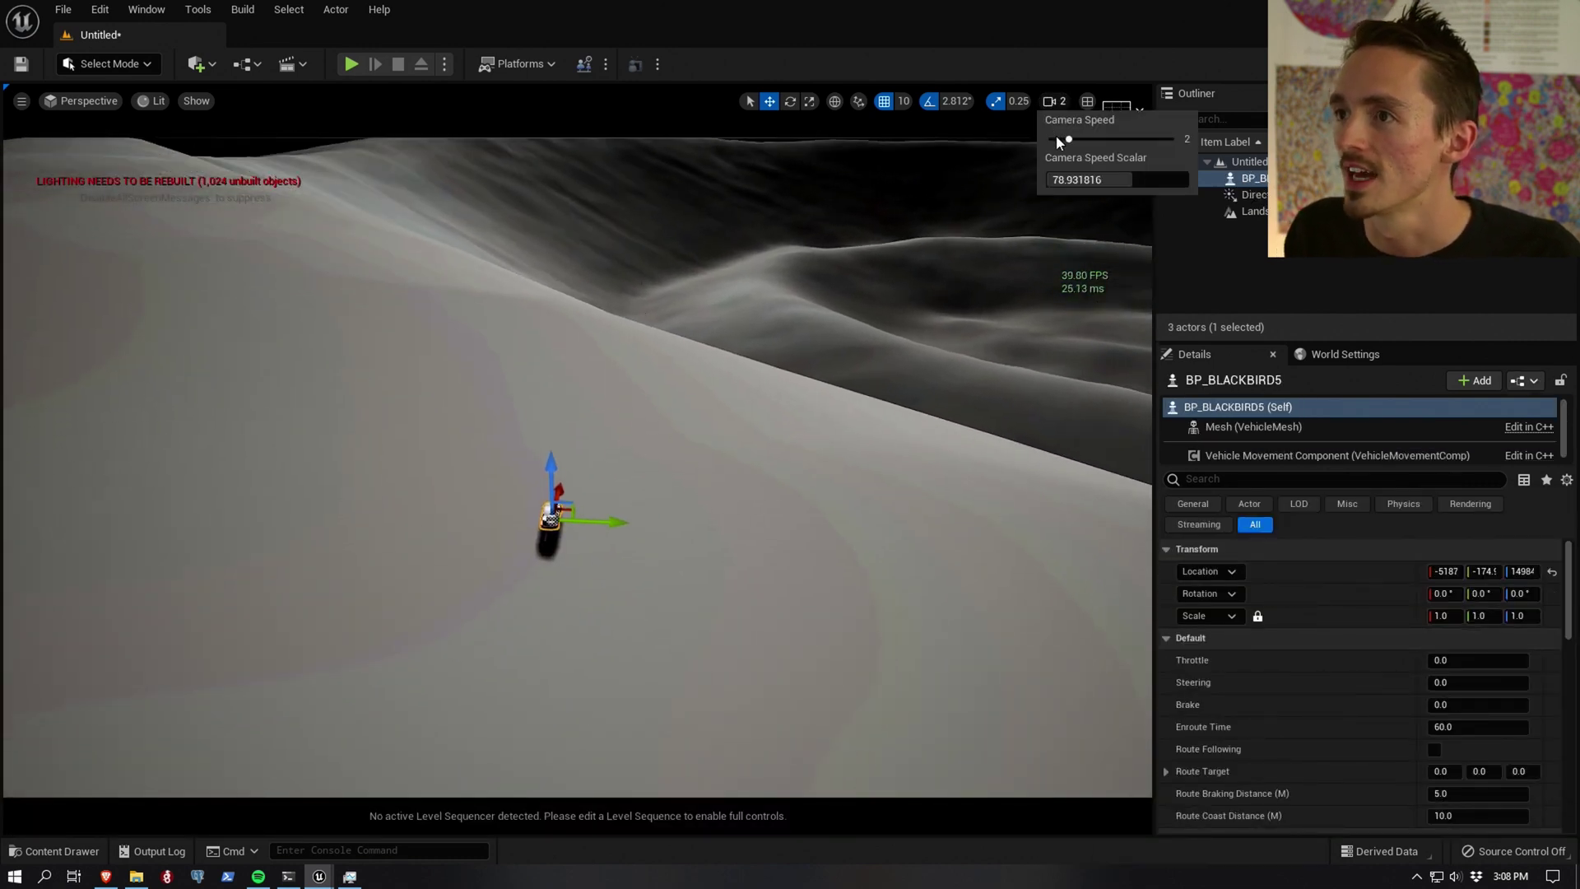
pyautogui.click(1054, 137)
pyautogui.press('w')
pyautogui.moveTo(757, 389)
pyautogui.mouseDown(button='right')
pyautogui.moveTo(766, 349)
pyautogui.moveTo(752, 381)
pyautogui.moveTo(856, 403)
pyautogui.moveTo(751, 381)
pyautogui.mouseUp(button='right')
pyautogui.press('s')
pyautogui.press('e')
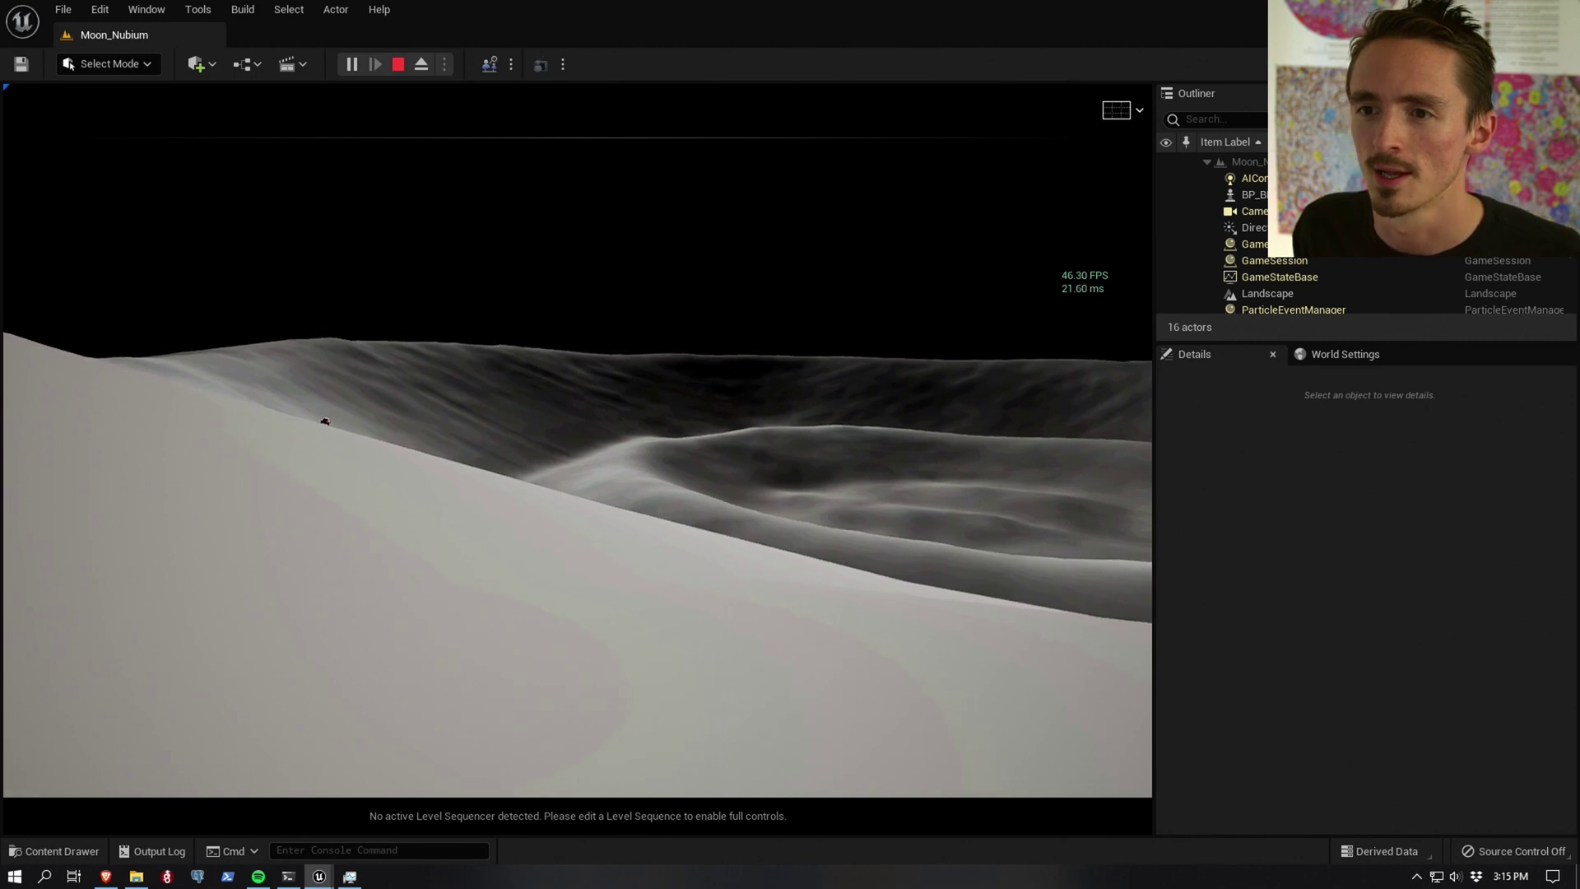
# Step: Stop the play session, select the landscape and bring up its Landscape Material setting
pyautogui.press('Escape')
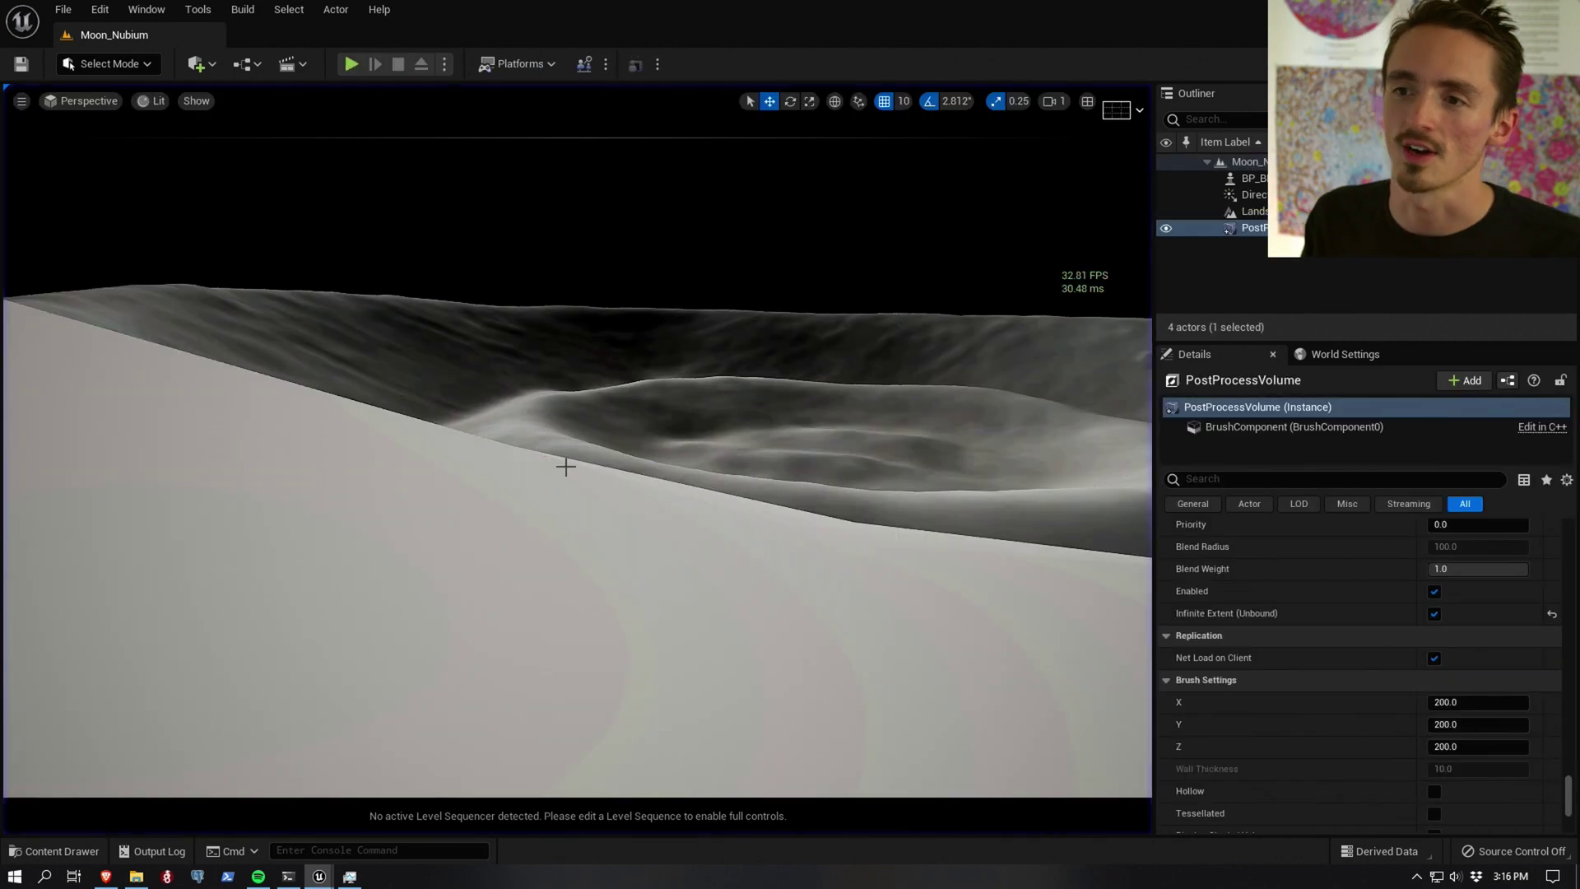
pyautogui.moveTo(565, 466); pyautogui.dragTo(395, 411, button='right')
pyautogui.moveTo(494, 354); pyautogui.dragTo(651, 568, button='right')
pyautogui.click(651, 567)
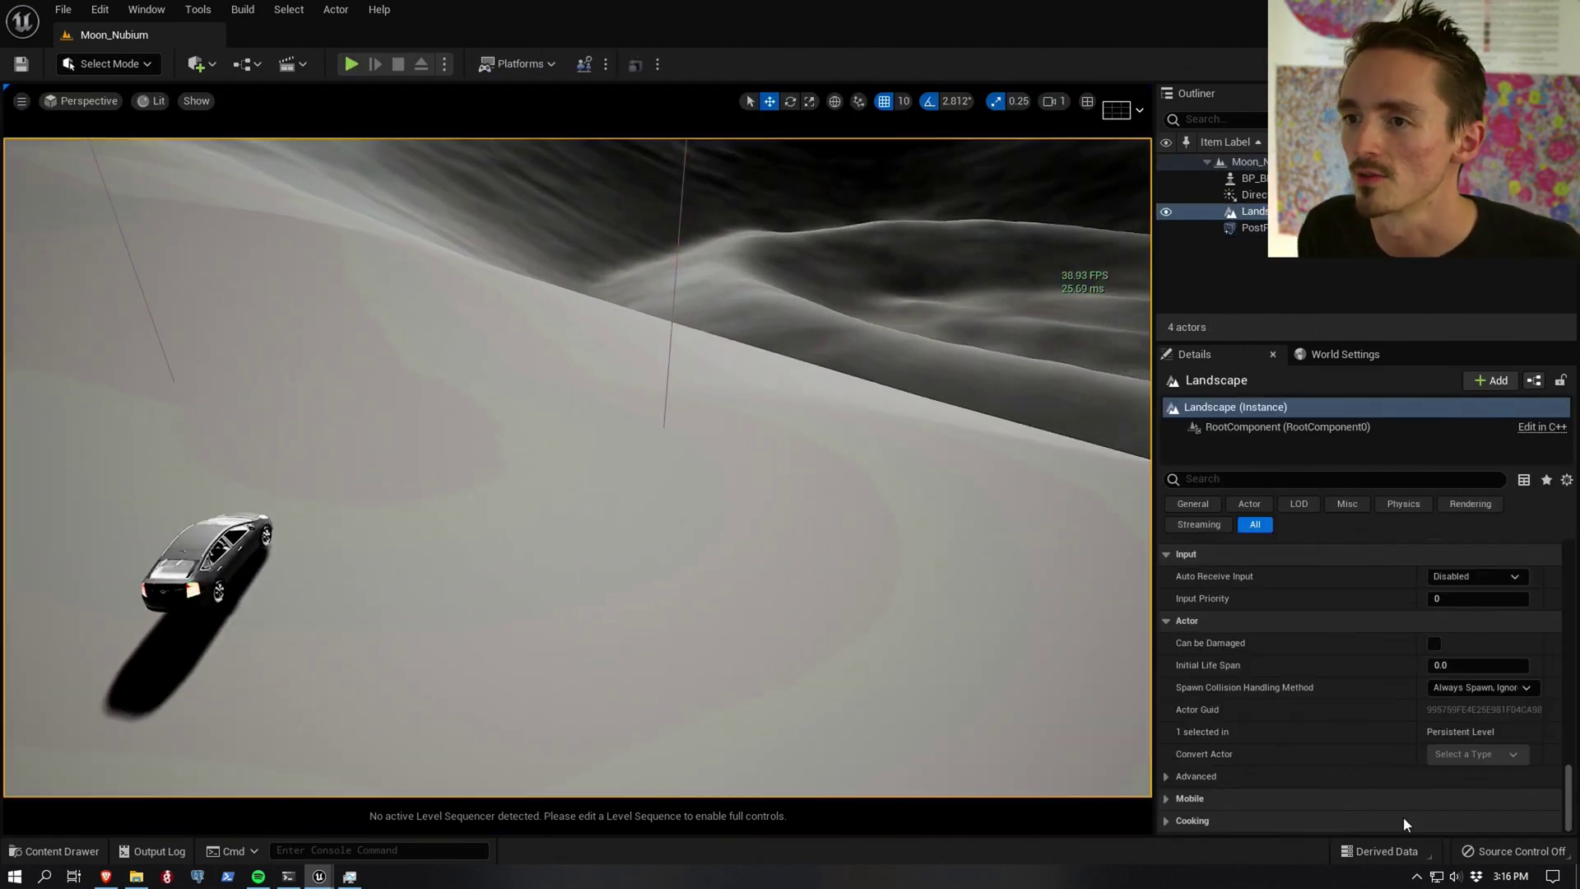
pyautogui.moveTo(1568, 833); pyautogui.dragTo(1544, 633)
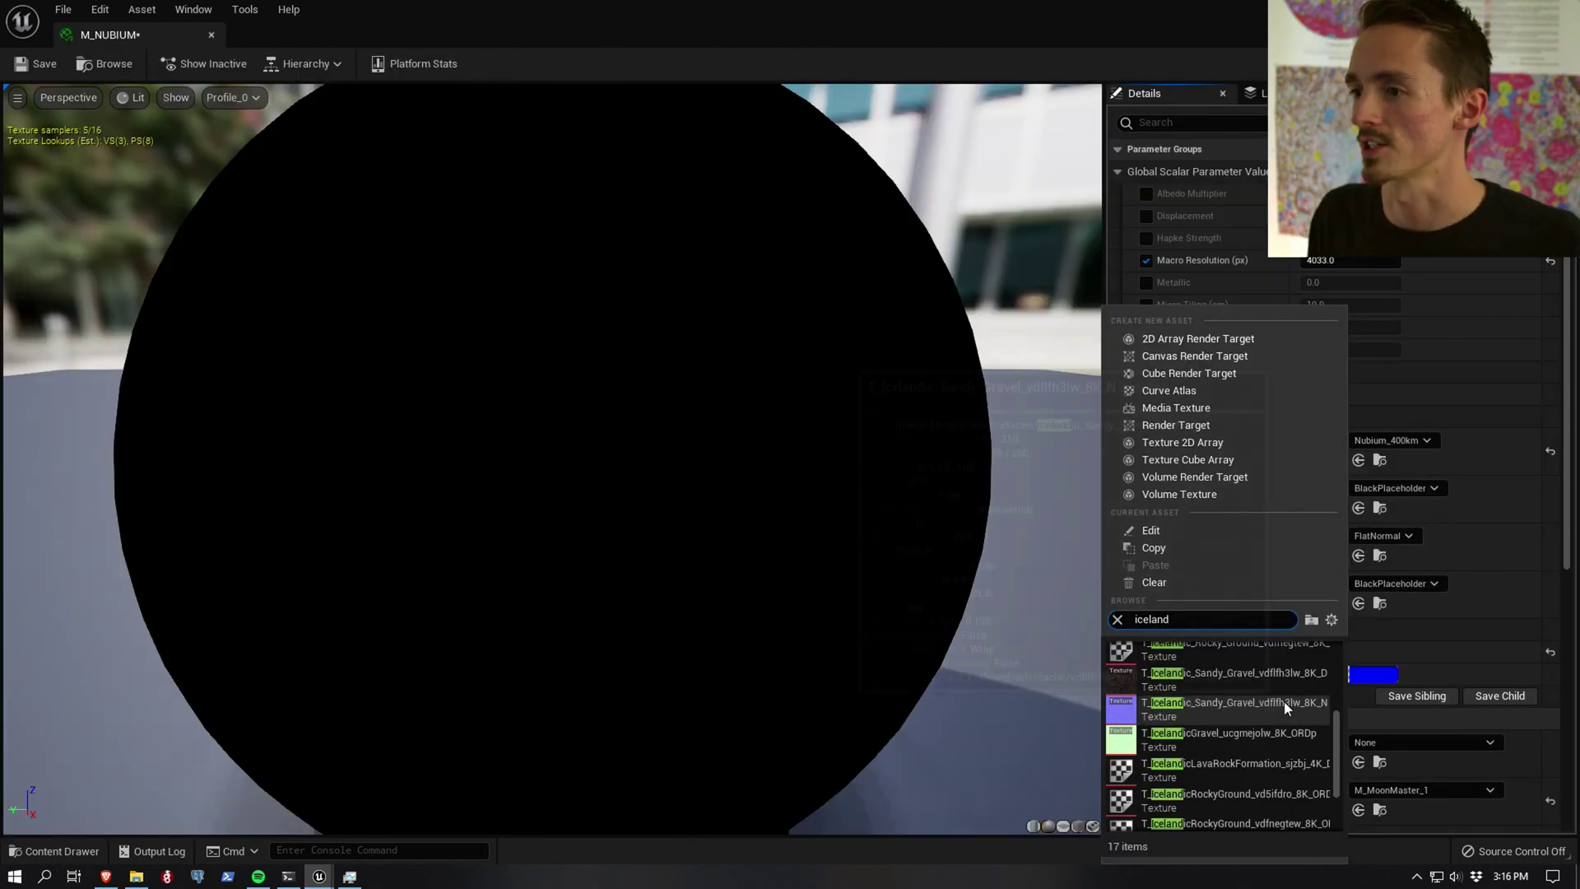
# Step: In M_NUBIUM, assign T_Icelandic_Sandy_Gravel_vdflfh3lw_8K_D as the Micro Albedo and T_Icelandic_Sandy_Gravel_vdflfh3lw_8K_N in place of FlatNormal
pyautogui.click(1289, 654)
pyautogui.click(1385, 535)
pyautogui.write('sandy')
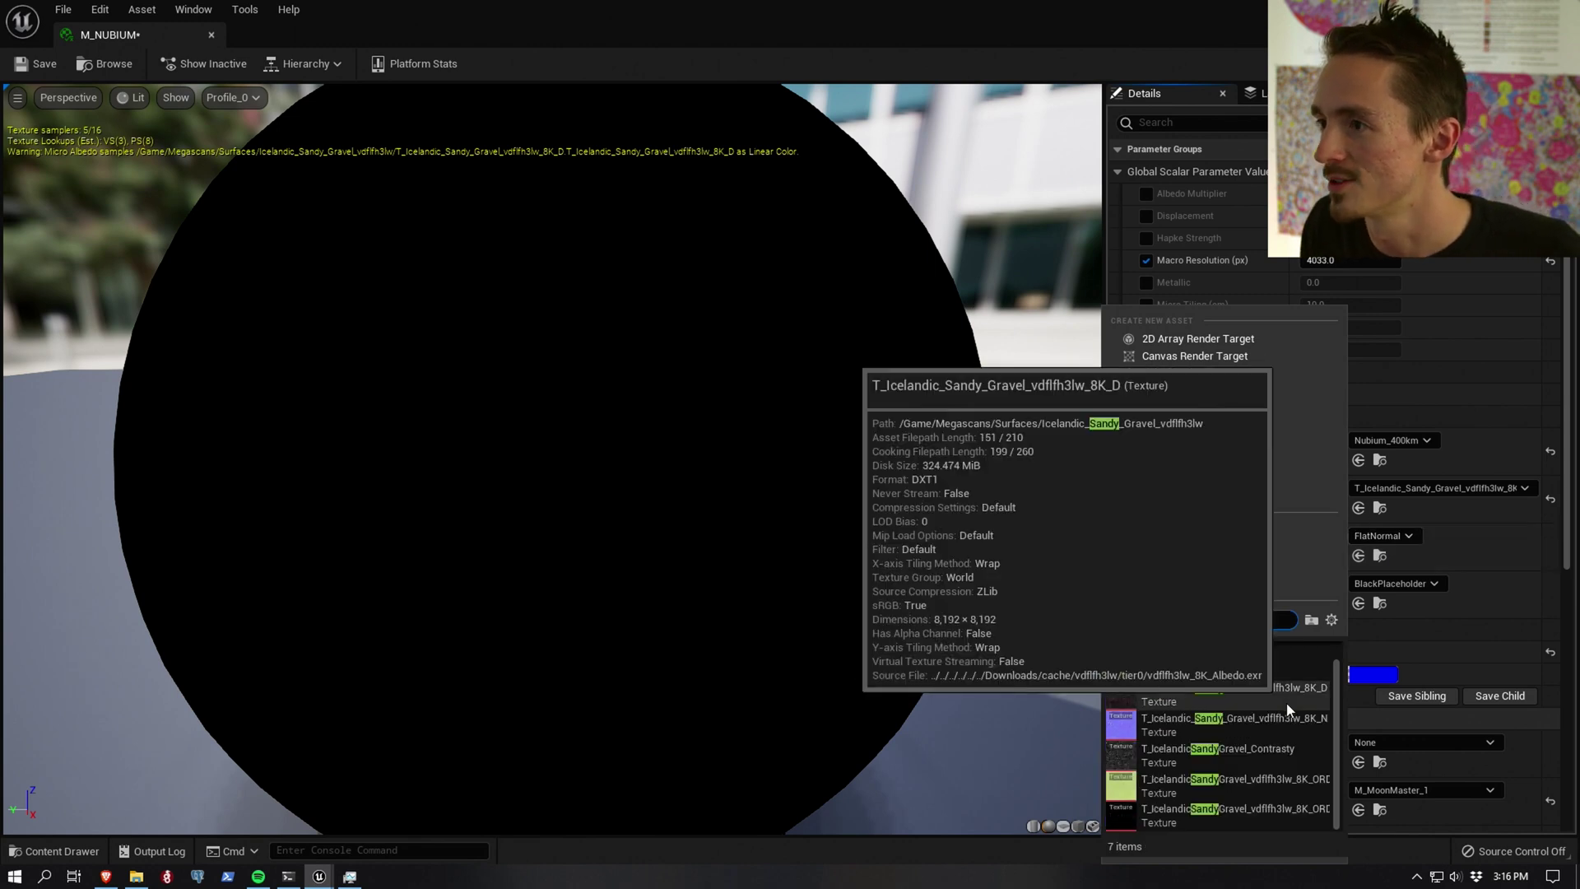
pyautogui.click(1287, 713)
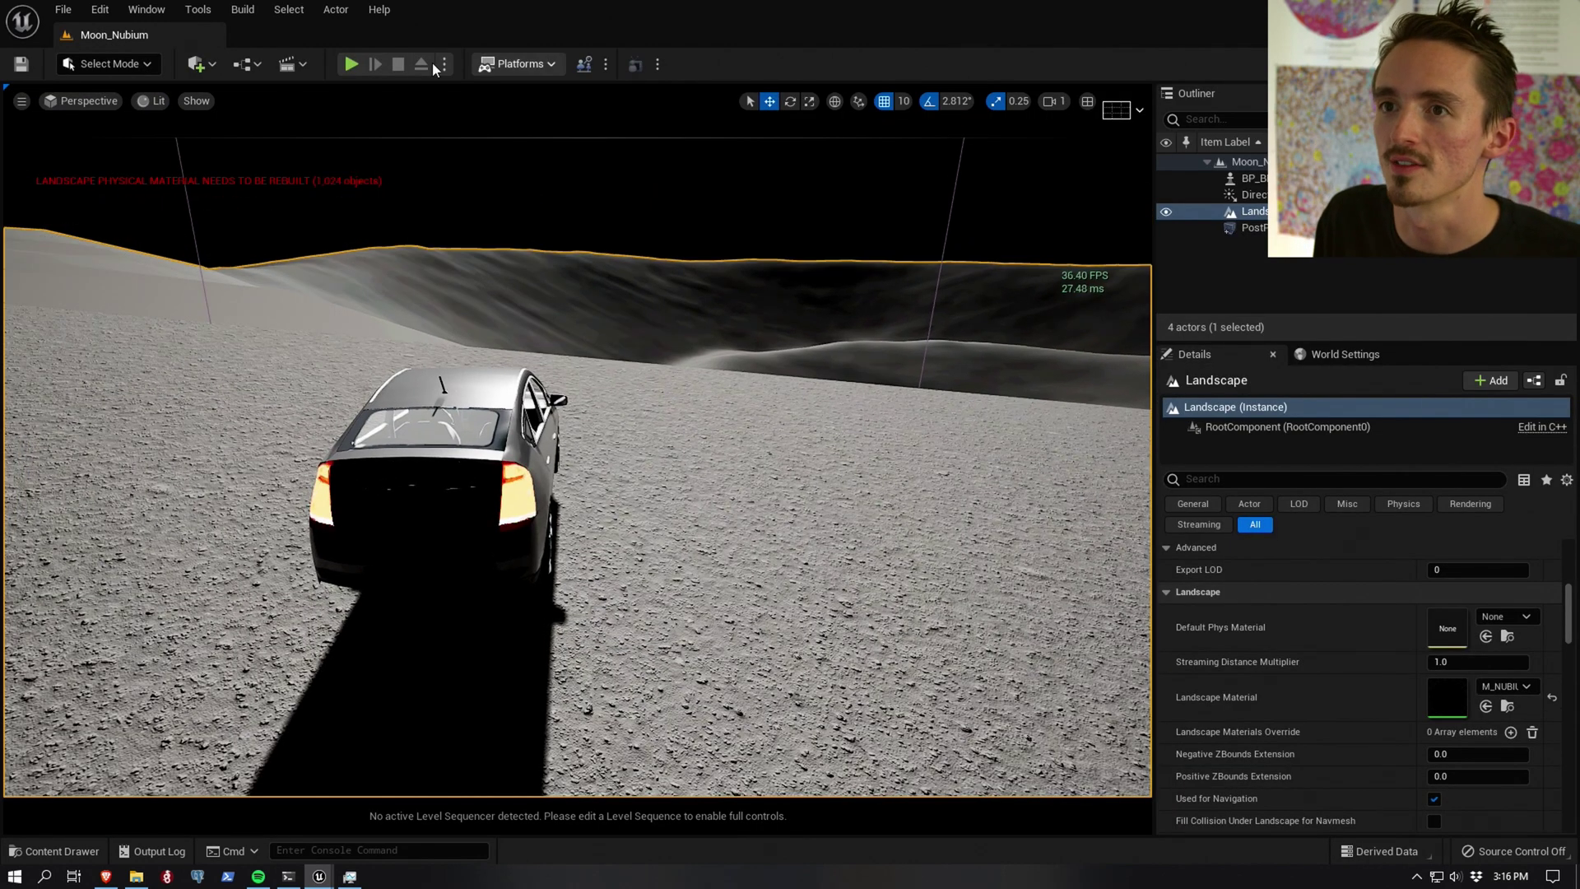
# Step: Play the level to test the vehicle on the gravel-textured slope, and stop the session
pyautogui.click(351, 63)
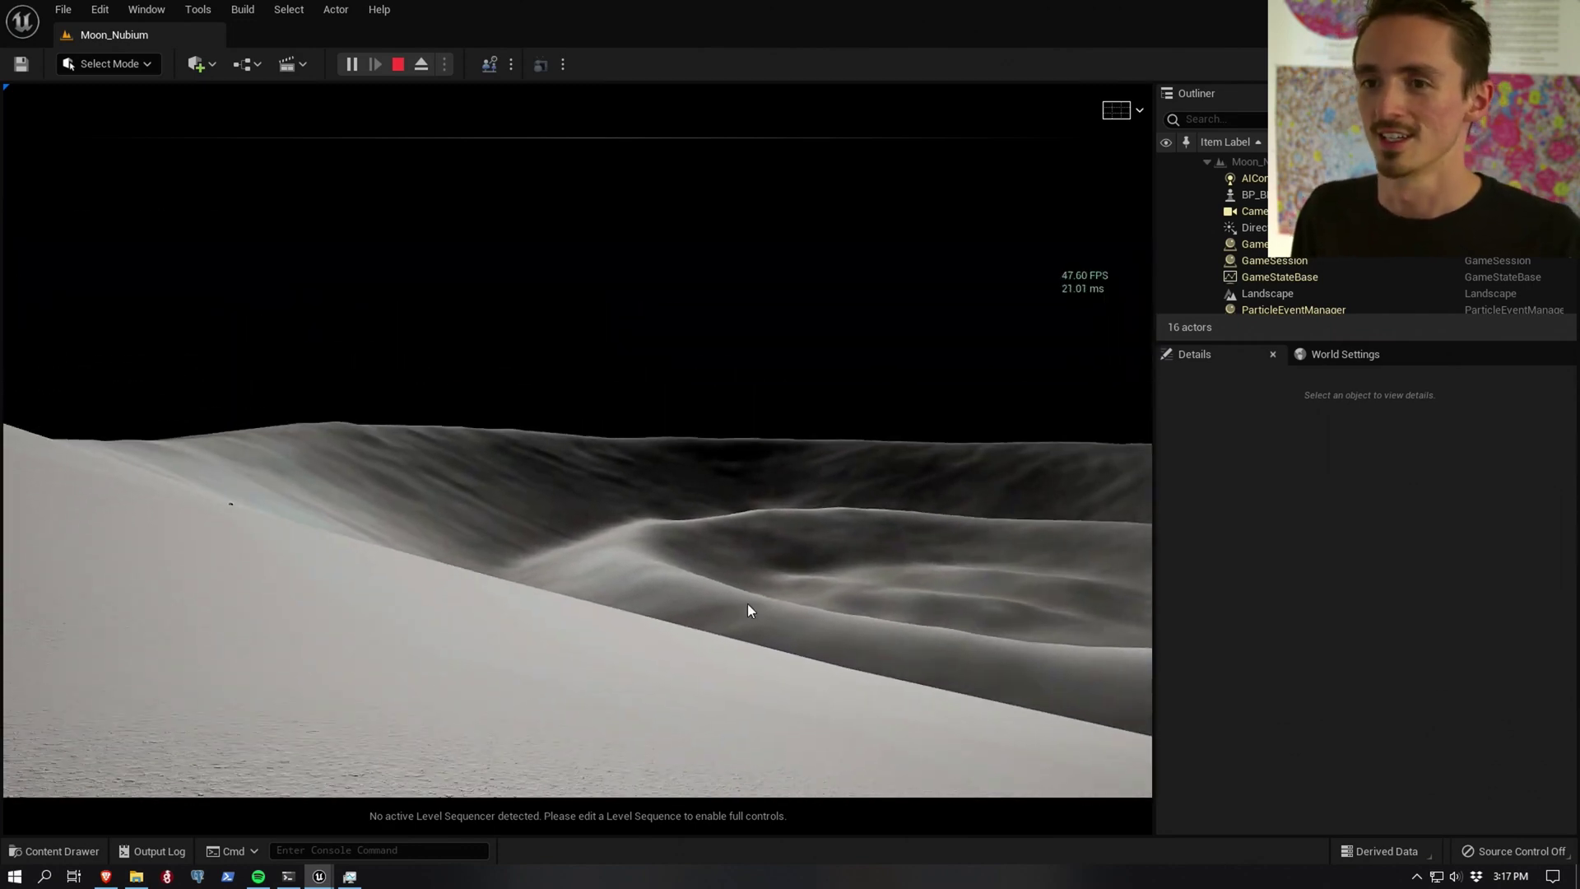
pyautogui.press('Escape')
# Step: Delete the vehicle from the crater slope and place a new BP_BLACKBIRD5 on the flat open plain
pyautogui.moveTo(614, 110)
pyautogui.mouseDown(button='right')
pyautogui.moveTo(642, 271)
pyautogui.moveTo(614, 110)
pyautogui.mouseUp(button='right')
pyautogui.moveTo(828, 176)
pyautogui.mouseDown(button='right')
pyautogui.moveTo(828, 189)
pyautogui.moveTo(848, 181)
pyautogui.moveTo(828, 176)
pyautogui.moveTo(828, 206)
pyautogui.moveTo(914, 222)
pyautogui.moveTo(832, 181)
pyautogui.mouseUp(button='right')
pyautogui.press('s')
pyautogui.press('w')
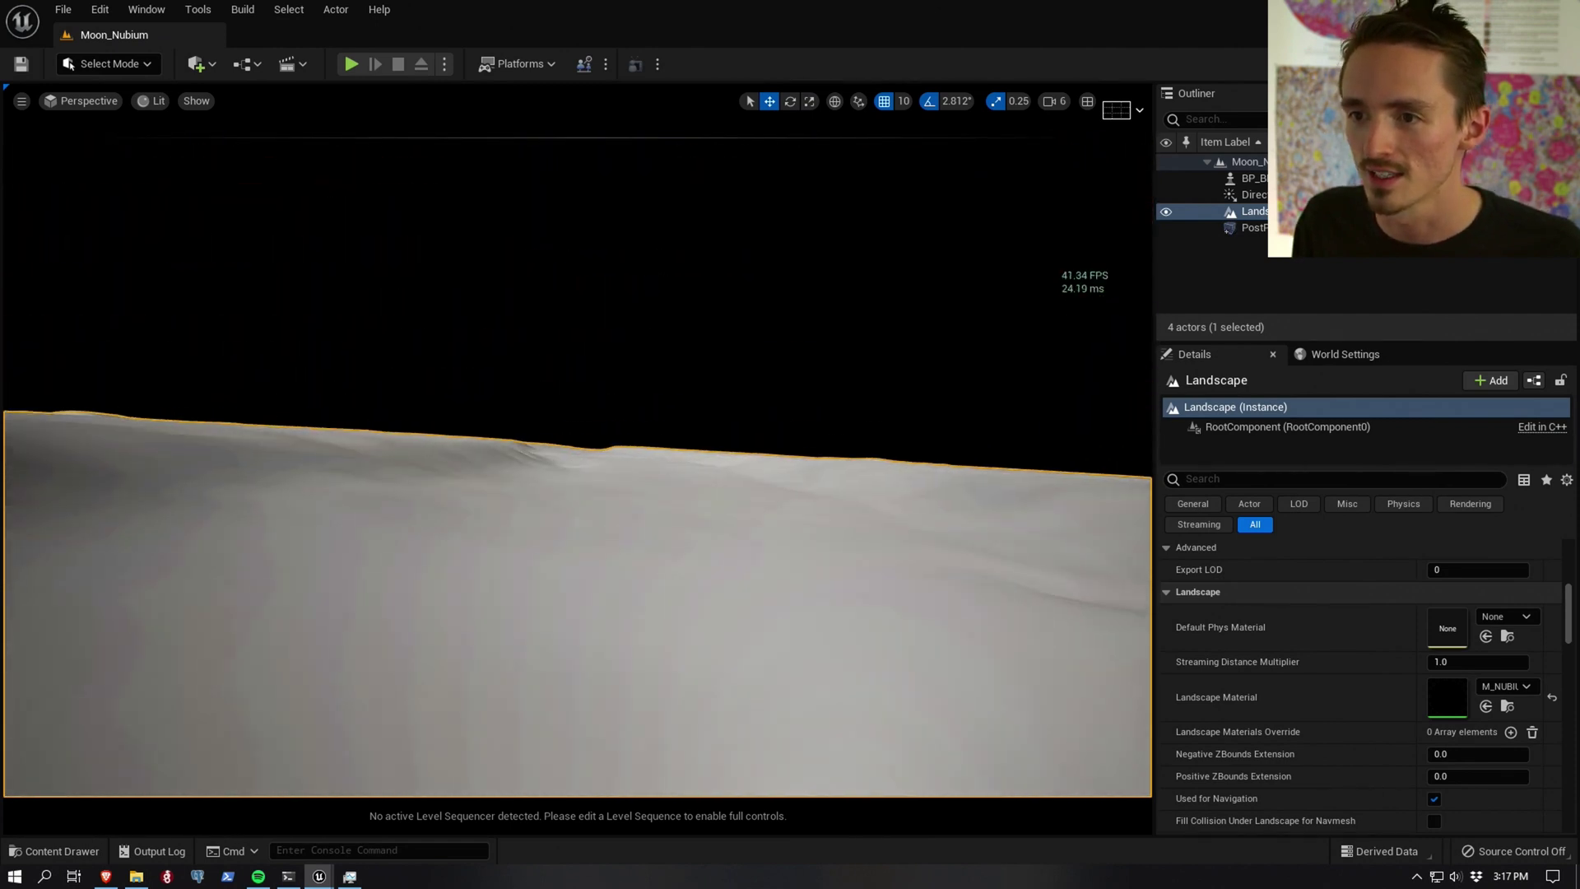
pyautogui.moveTo(831, 181); pyautogui.dragTo(831, 181, button='right')
pyautogui.click(1254, 178)
pyautogui.press('Delete')
pyautogui.hotkey('ctrl', 'space')
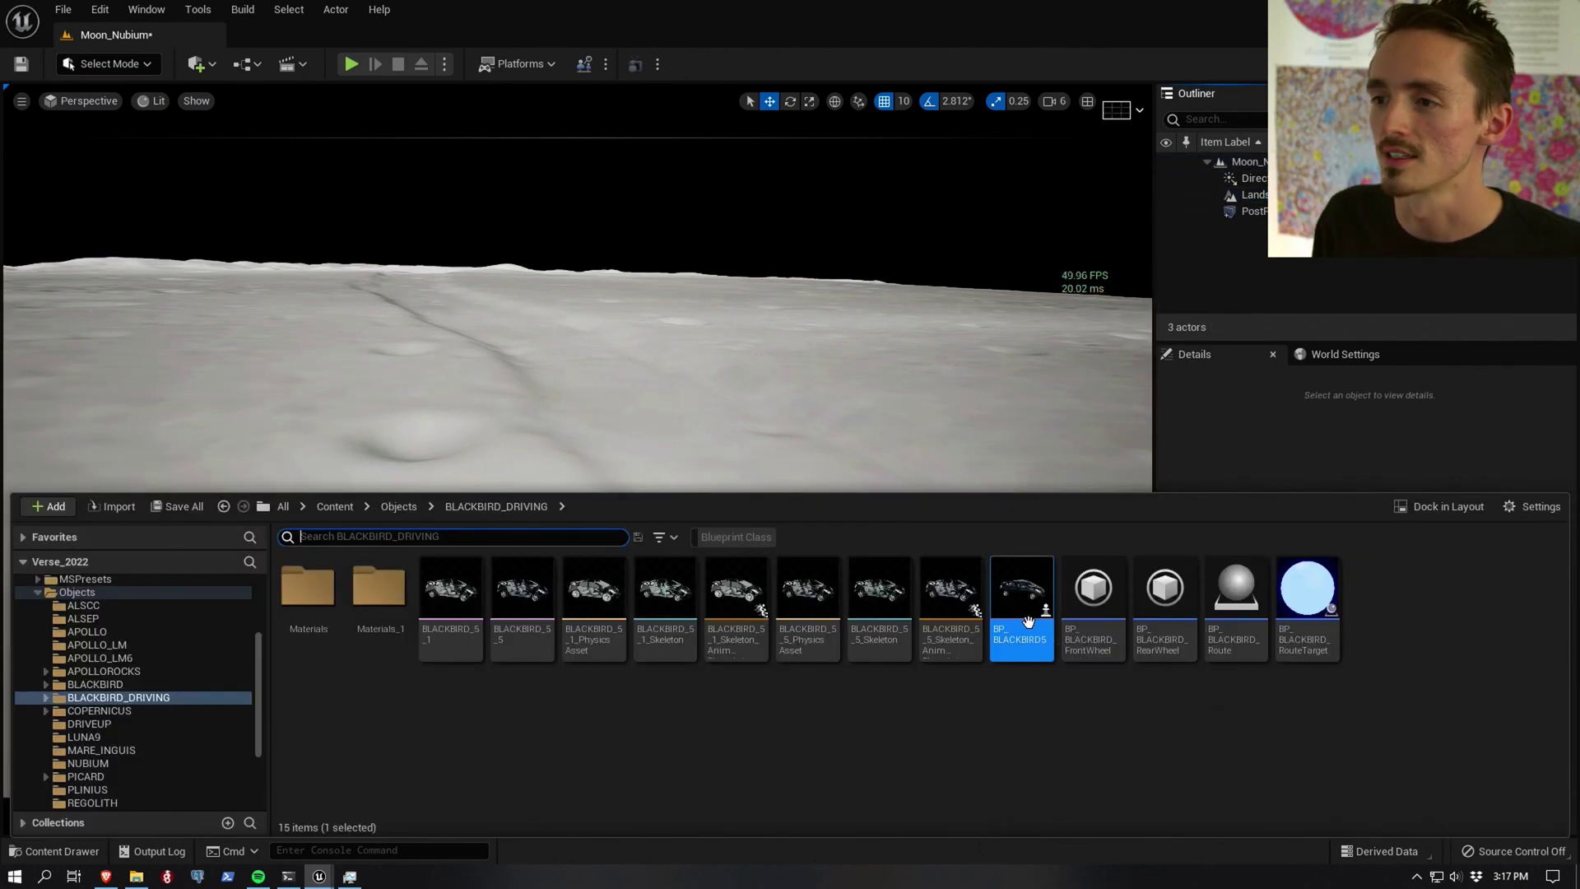
pyautogui.moveTo(1026, 621); pyautogui.dragTo(697, 661)
pyautogui.moveTo(700, 663); pyautogui.dragTo(700, 663, button='right')
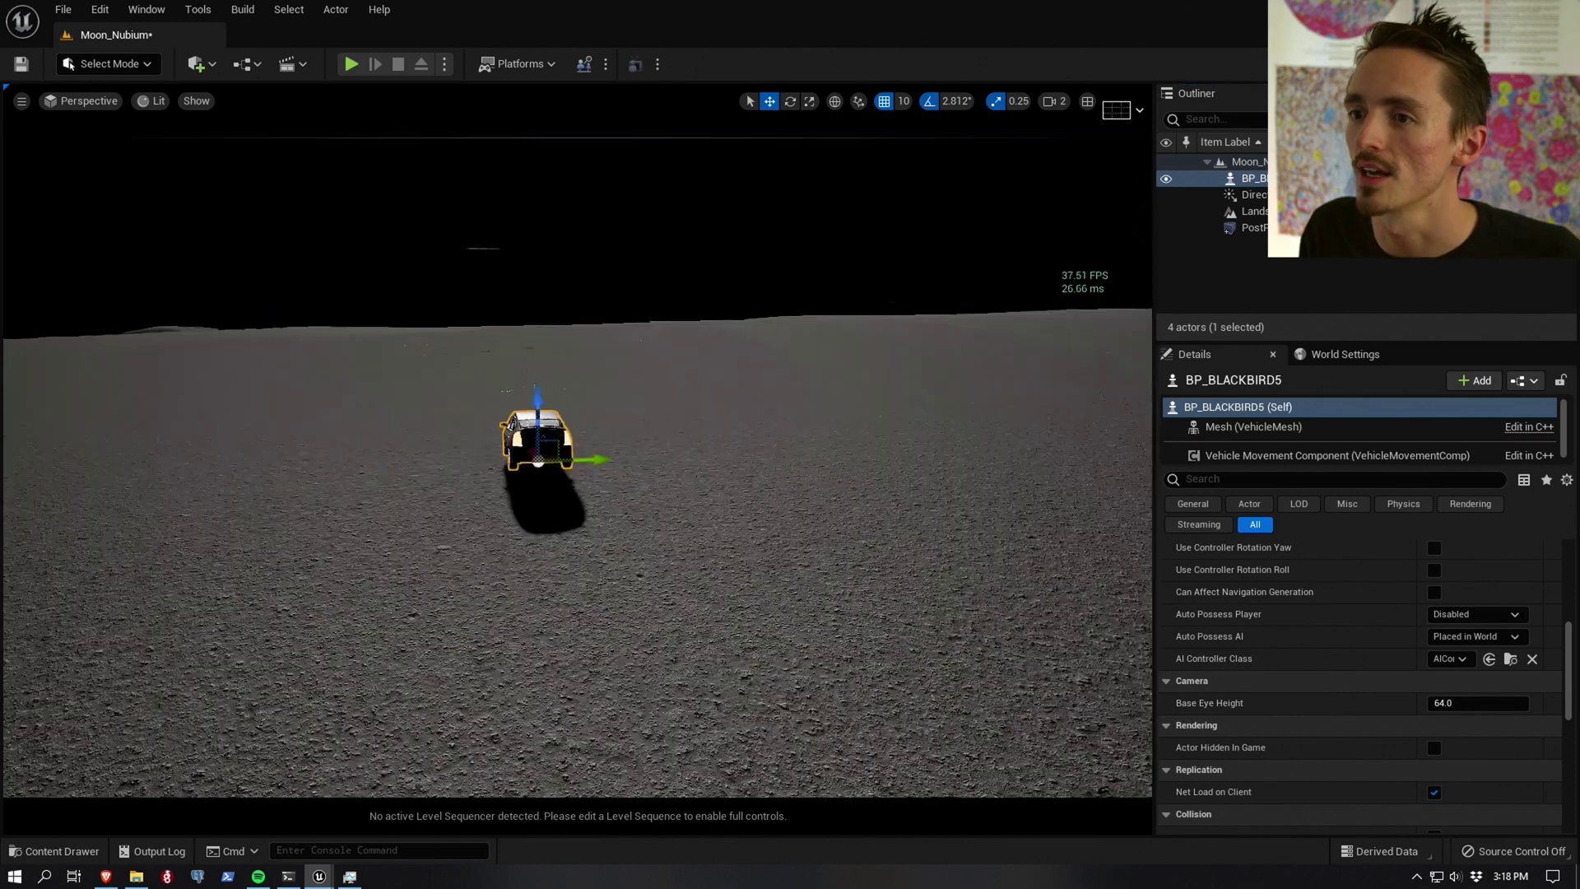
# Step: Open the Apollo rock mesh AS11_10022-53 from the APOLLOROCKS/Astromaterials folder
pyautogui.moveTo(793, 307); pyautogui.dragTo(793, 307, button='right')
pyautogui.moveTo(698, 662); pyautogui.dragTo(698, 663, button='right')
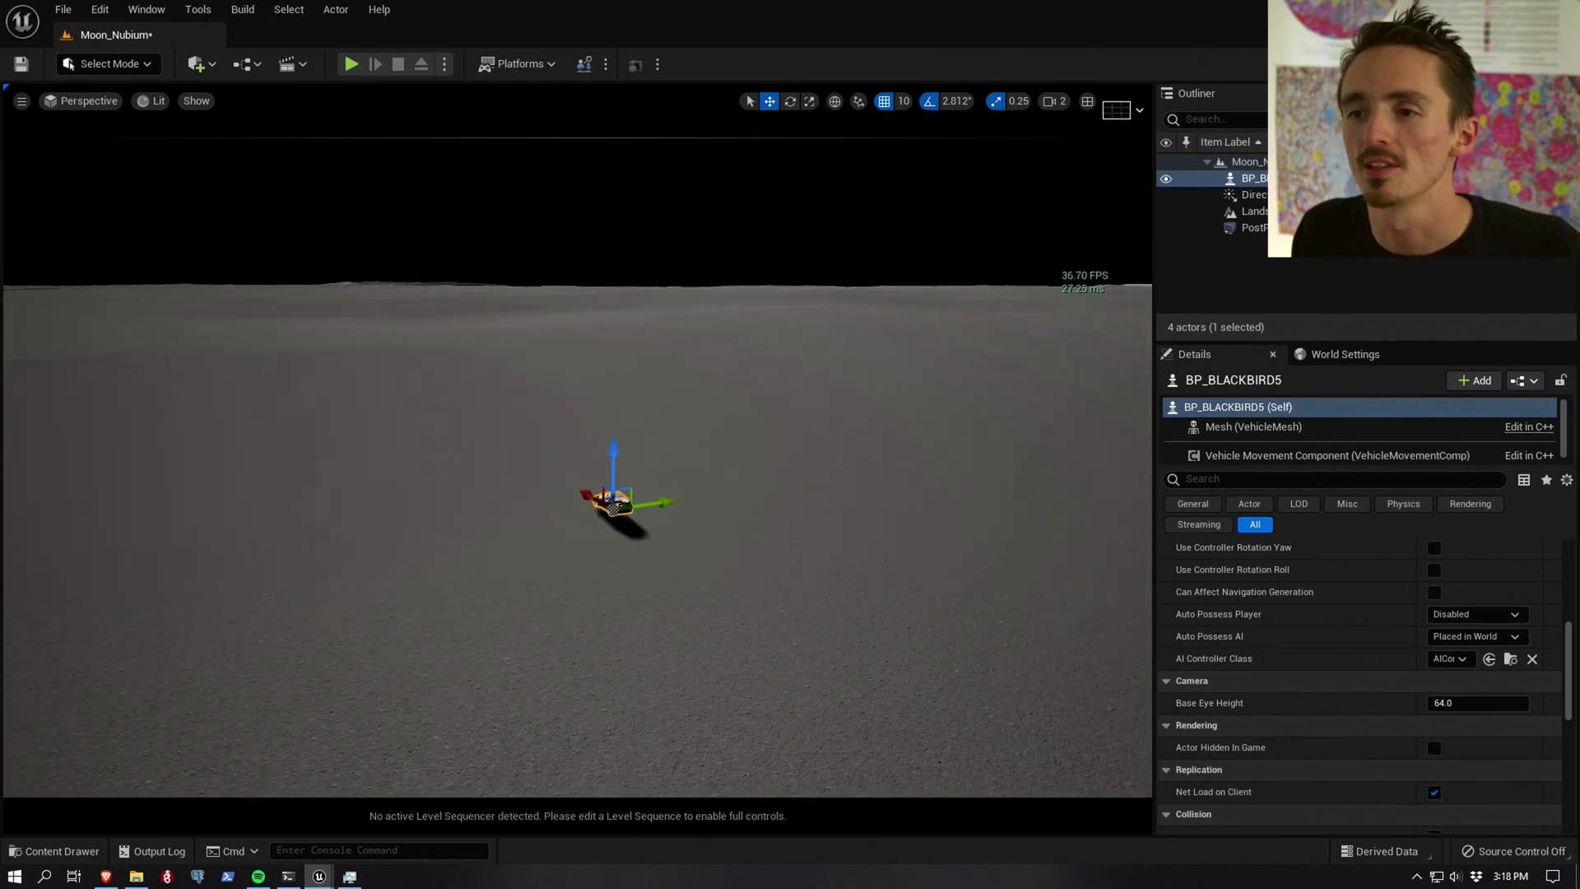
pyautogui.moveTo(785, 336); pyautogui.dragTo(785, 337, button='right')
pyautogui.moveTo(297, 182); pyautogui.dragTo(296, 182, button='right')
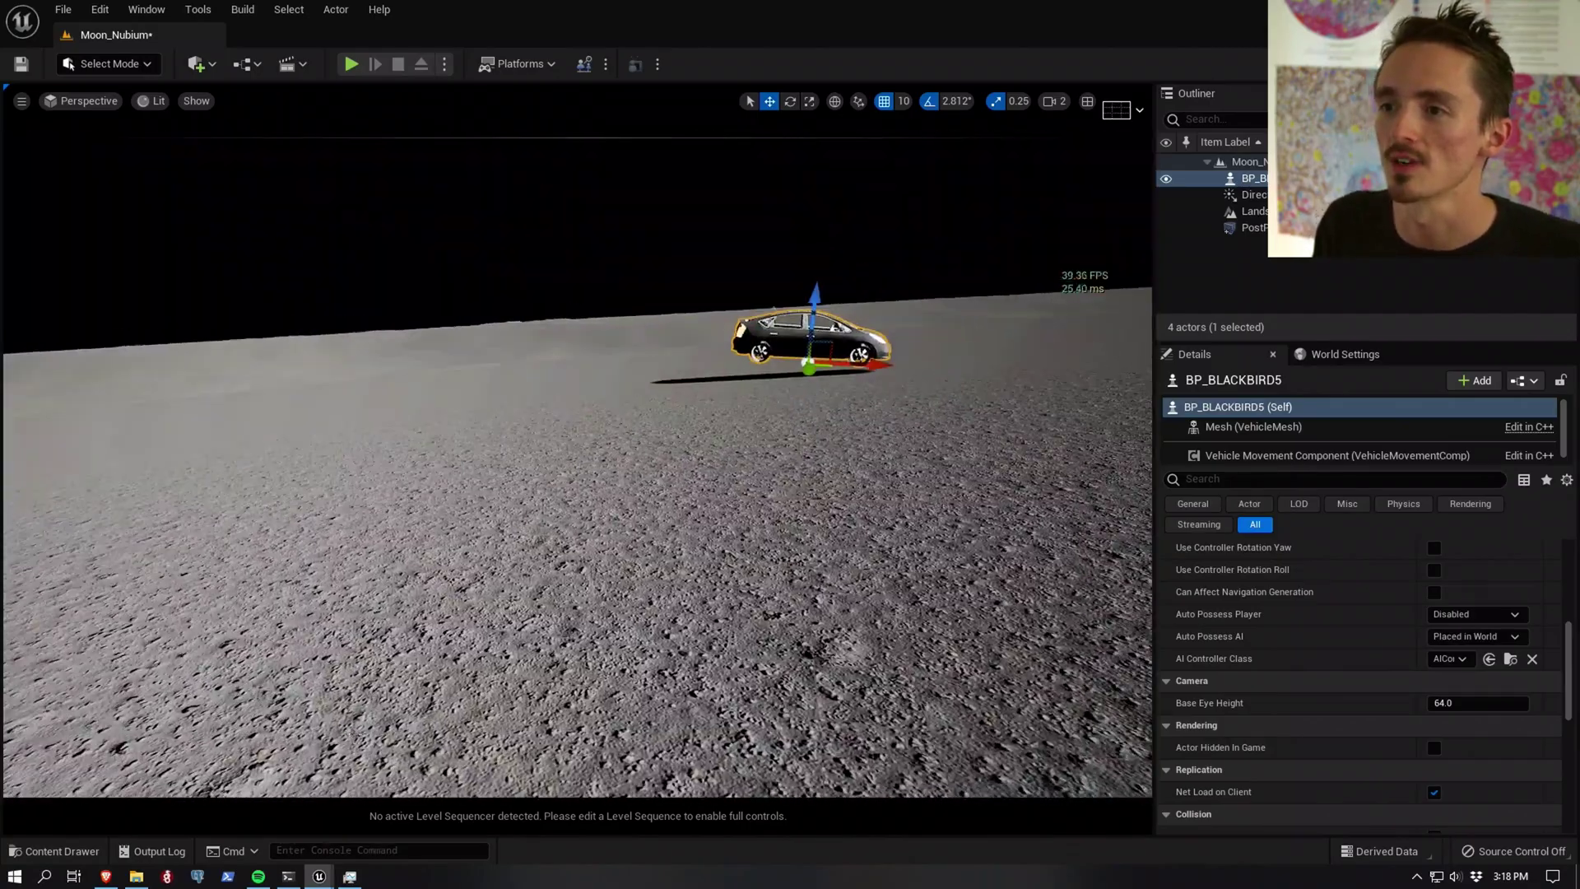
pyautogui.click(93, 842)
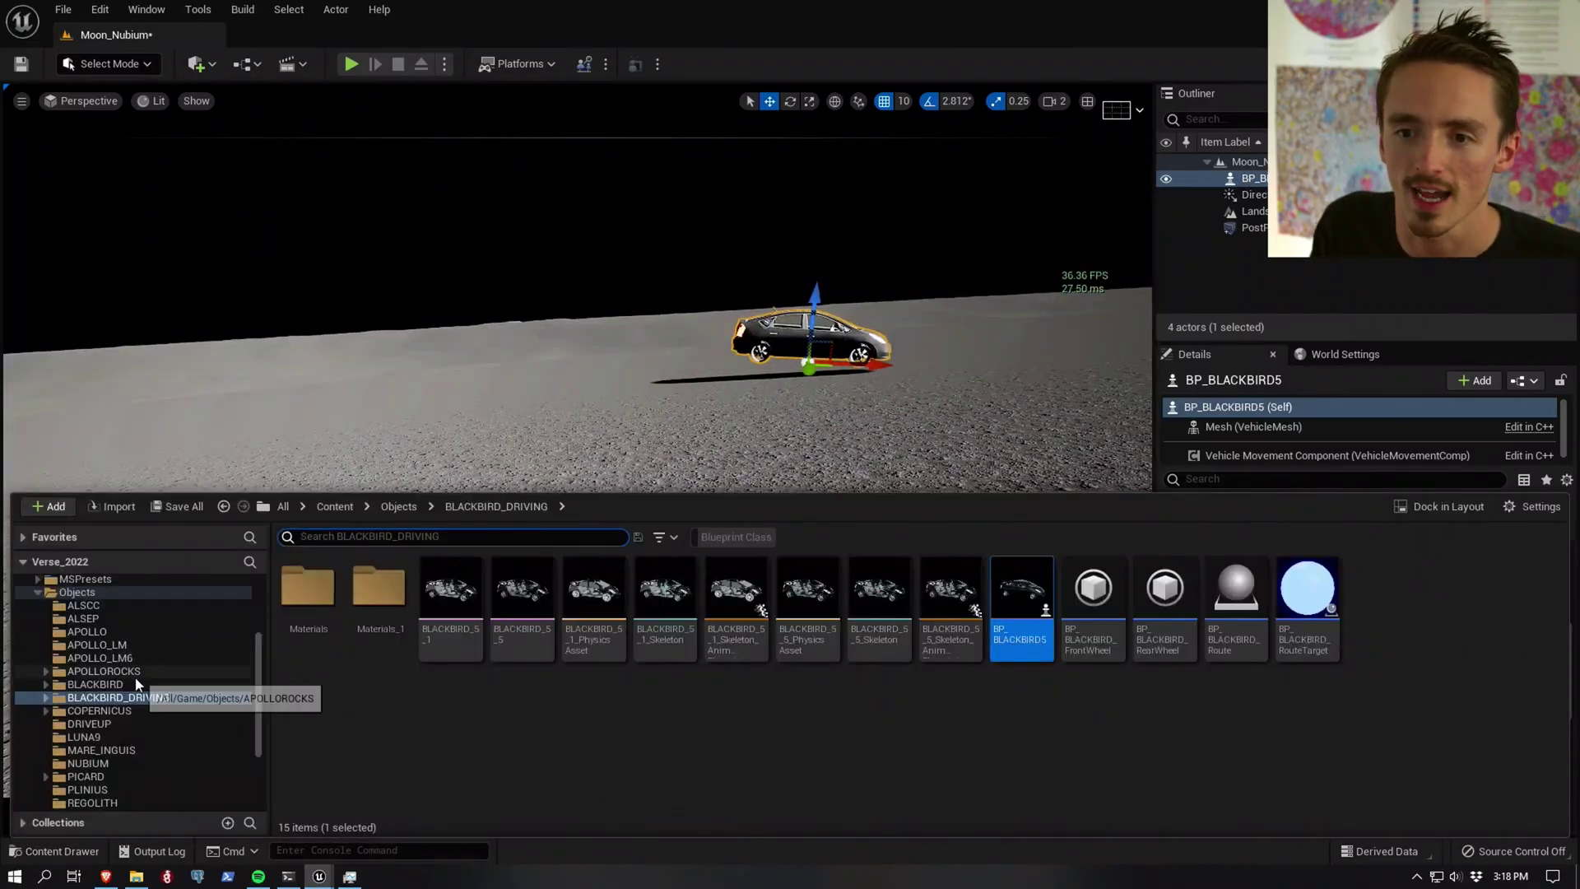
pyautogui.click(104, 671)
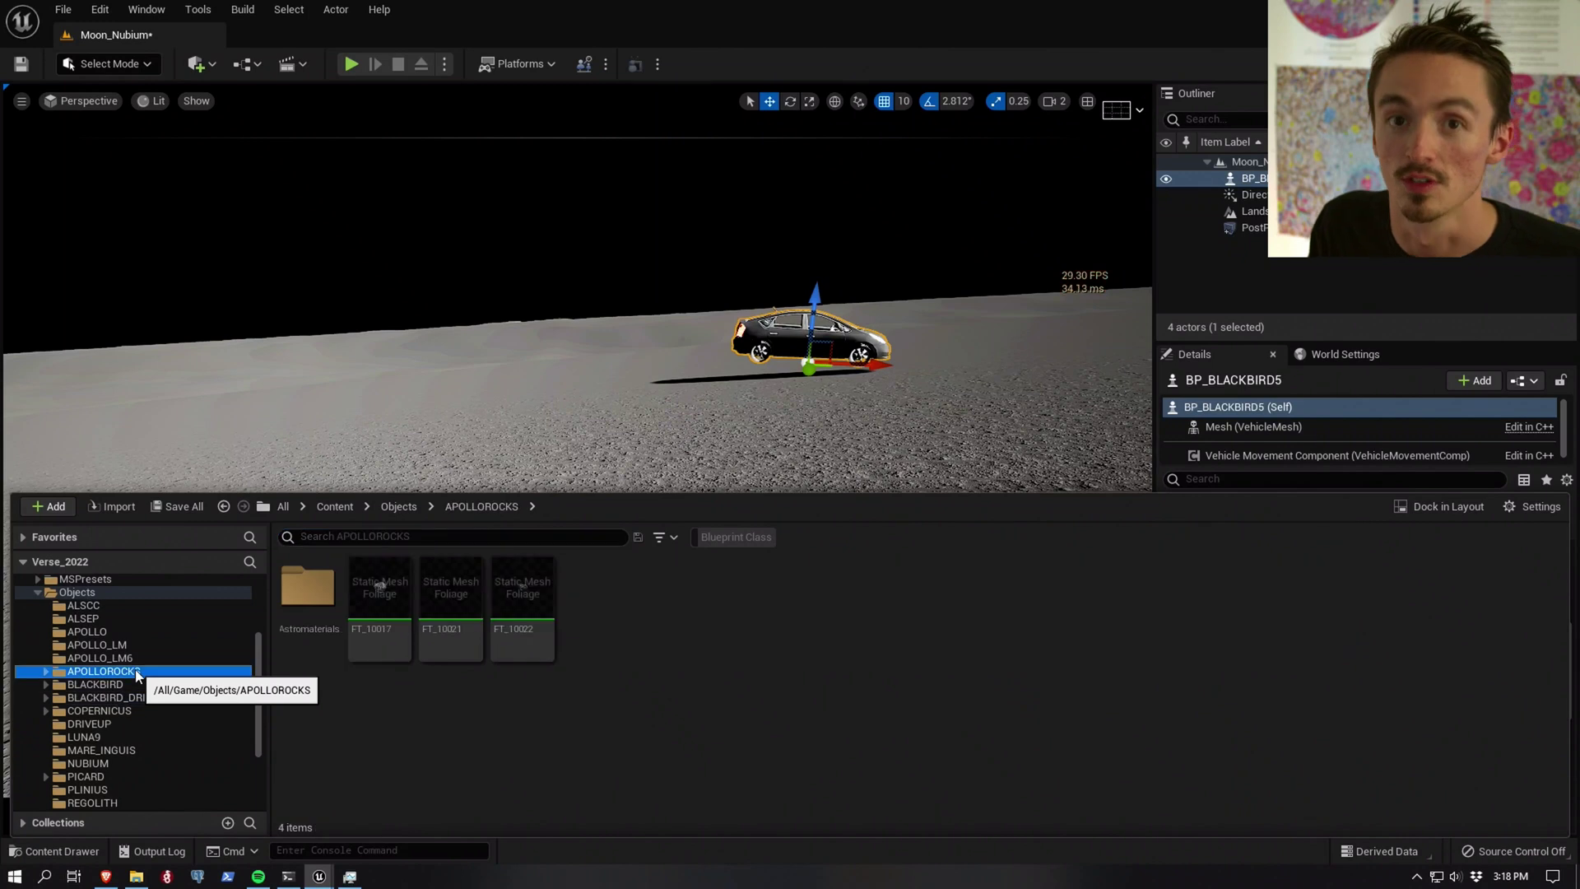
pyautogui.doubleClick(313, 584)
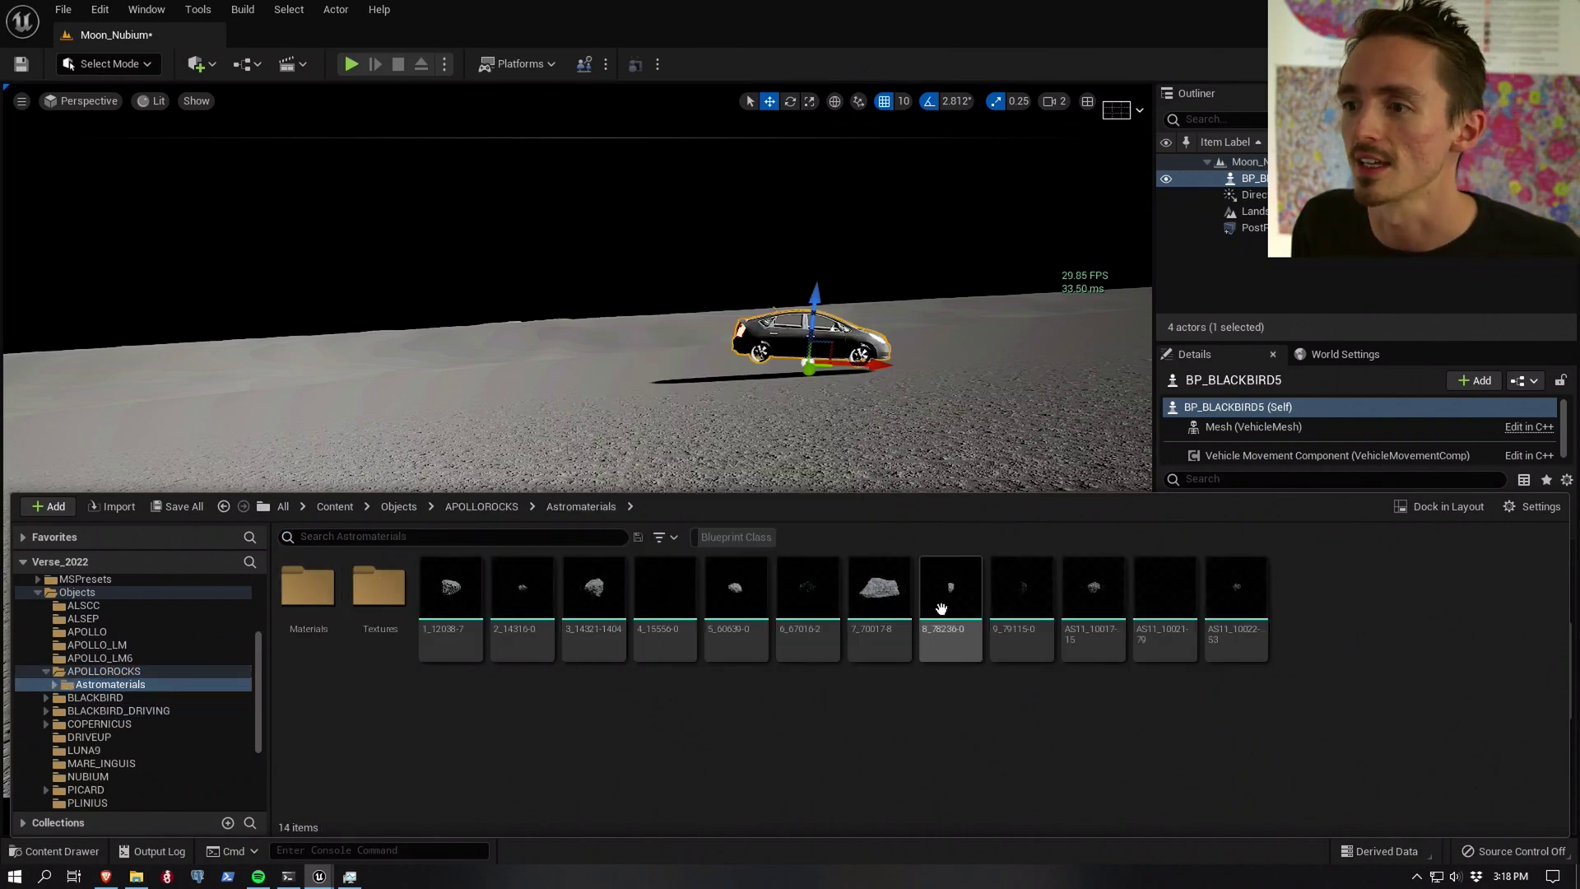
pyautogui.doubleClick(1236, 589)
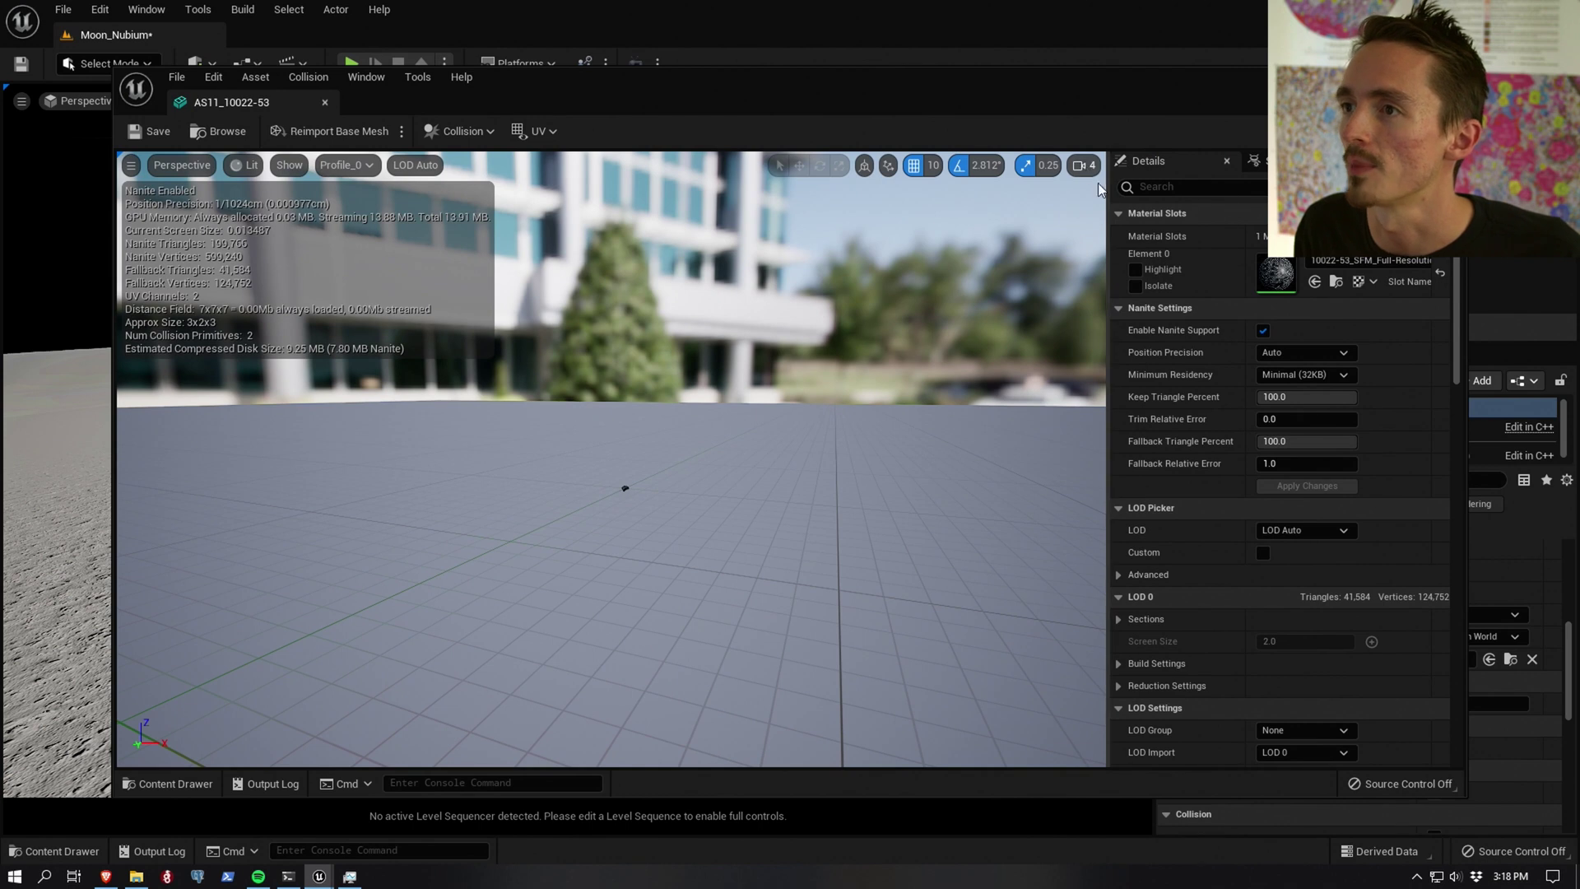
# Step: Set the mesh preview's camera speed to 1 and examine the rock's surface from close range
pyautogui.click(1084, 165)
pyautogui.click(1088, 120)
pyautogui.moveTo(741, 387); pyautogui.dragTo(1045, 459, button='right')
pyautogui.press('w')
pyautogui.press('w')
pyautogui.press('a')
pyautogui.press('w')
pyautogui.press('w')
pyautogui.press('s')
pyautogui.press('s')
pyautogui.press('a')
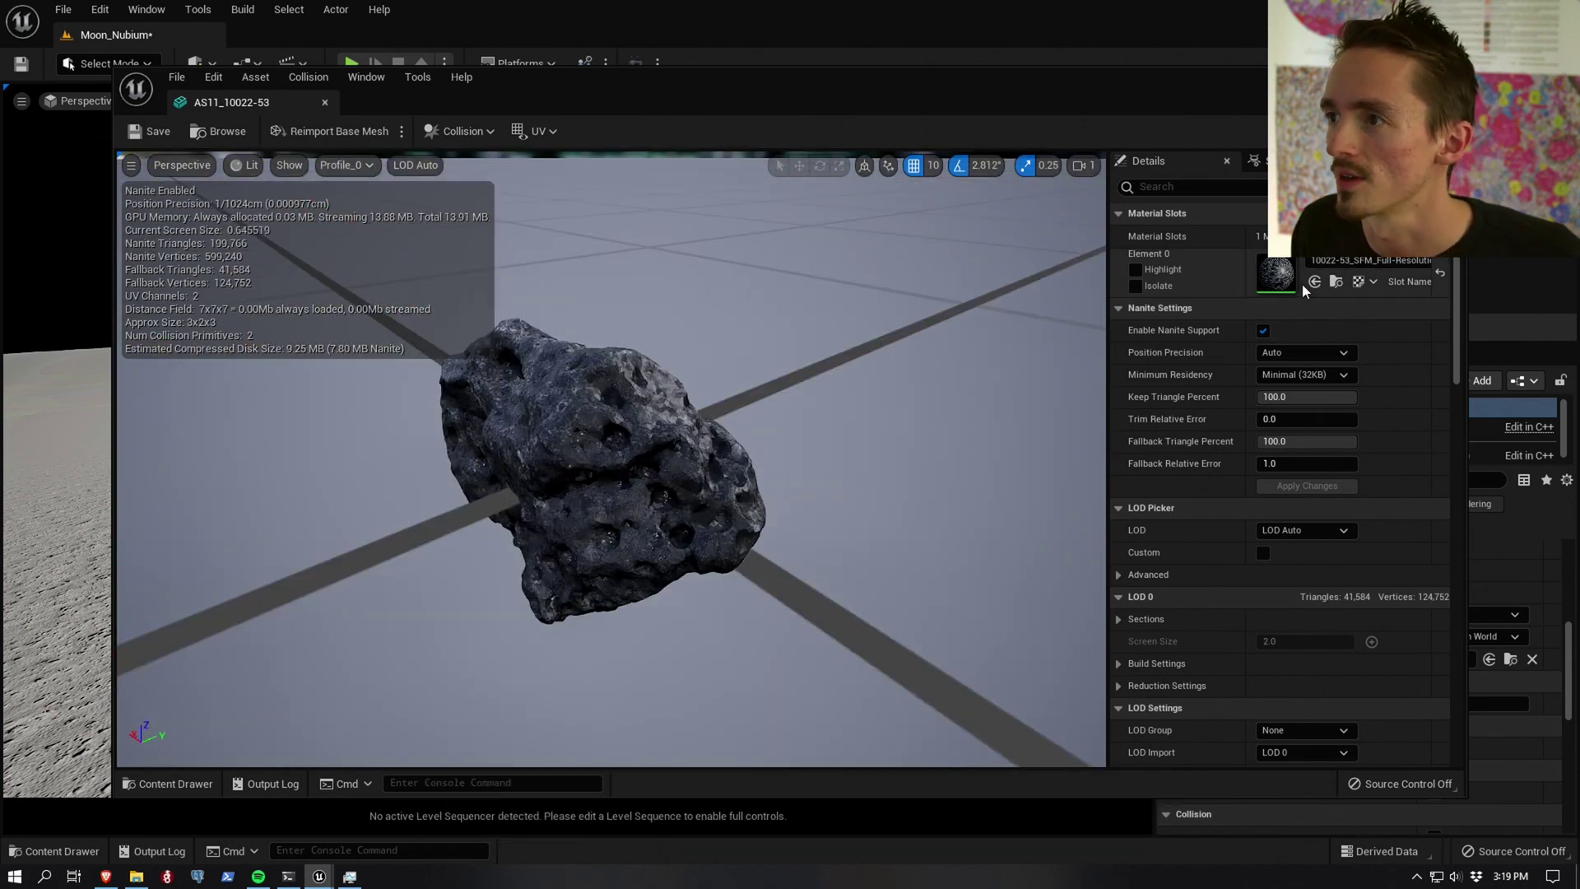
# Step: Inspect the rock's material graph and return to the mesh preview for another look at the rock
pyautogui.doubleClick(1277, 274)
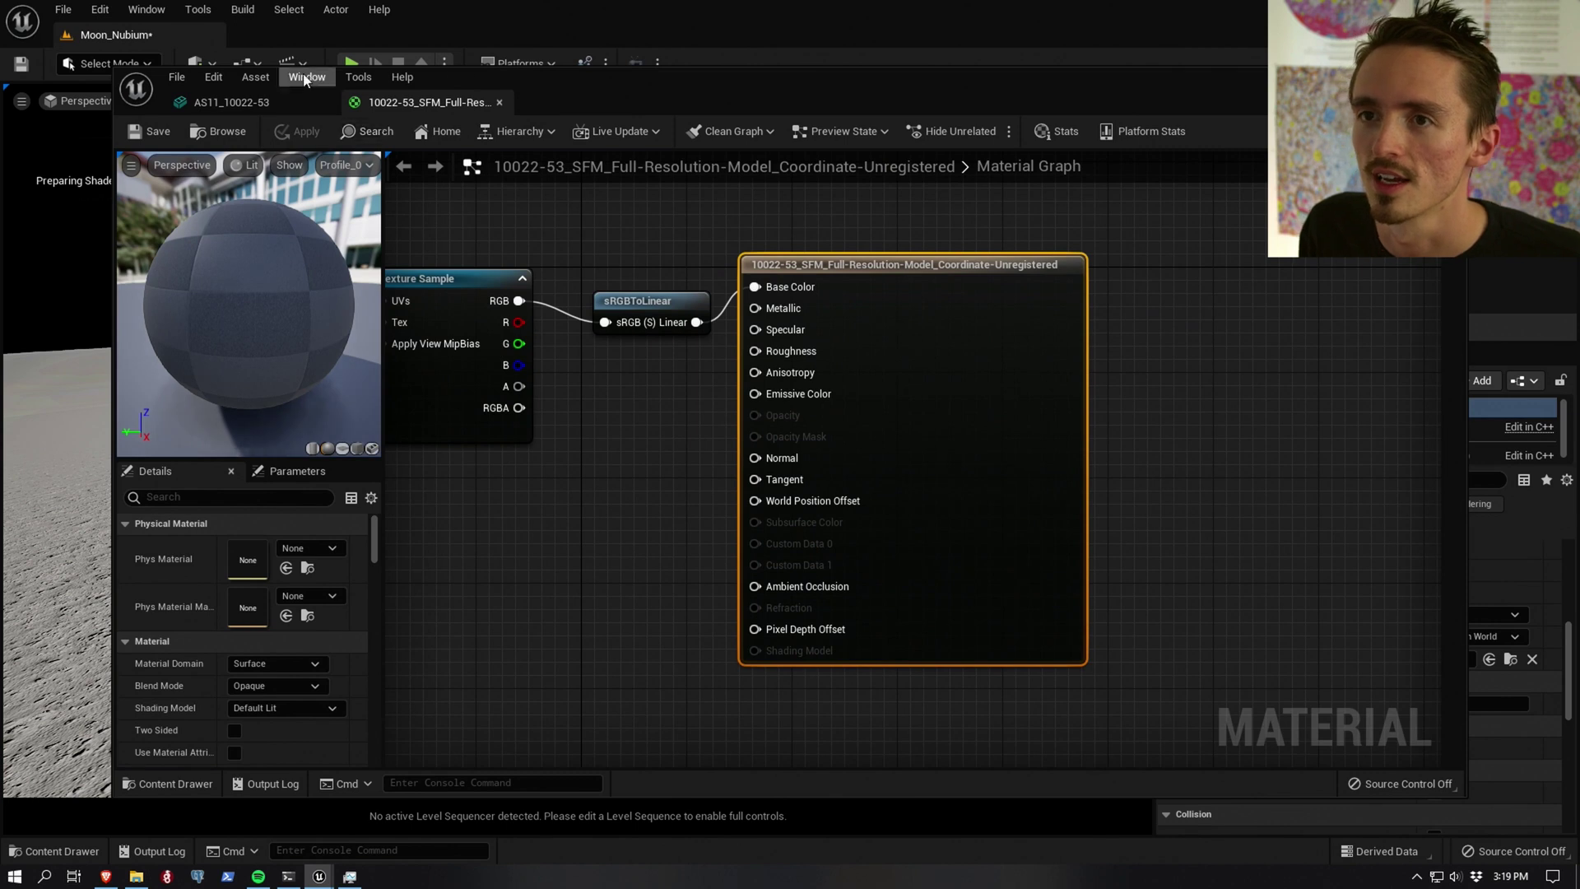
pyautogui.click(231, 103)
pyautogui.moveTo(671, 502); pyautogui.dragTo(807, 535, button='right')
pyautogui.press('w')
pyautogui.press('a')
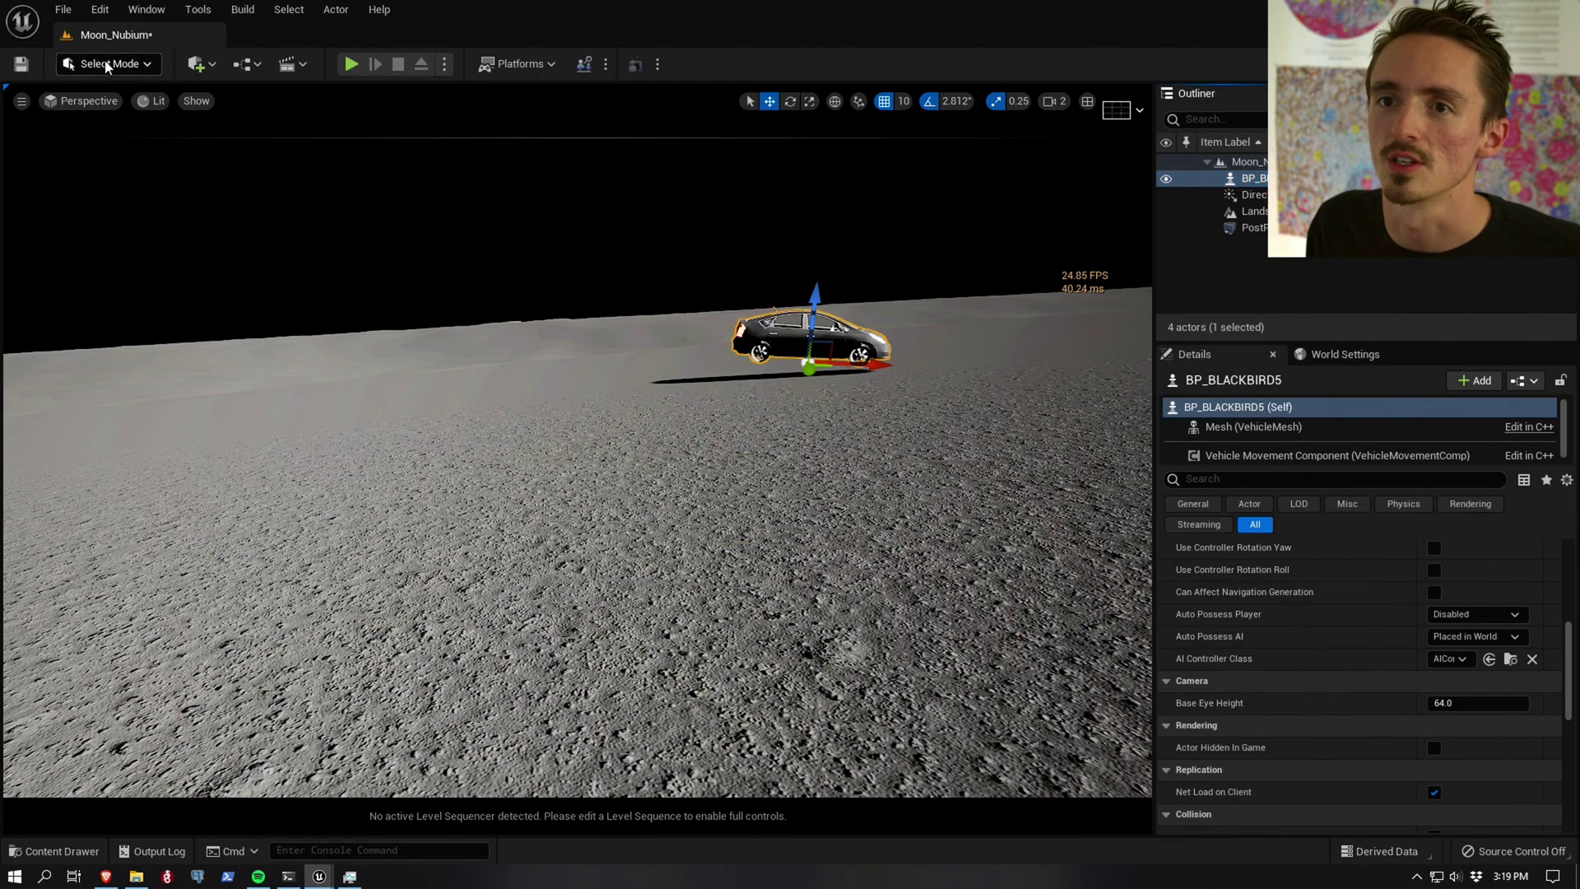
# Step: Switch the level to Foliage mode and add the foliage types FT_10017, FT_10021 and FT_10022
pyautogui.click(105, 66)
pyautogui.click(78, 125)
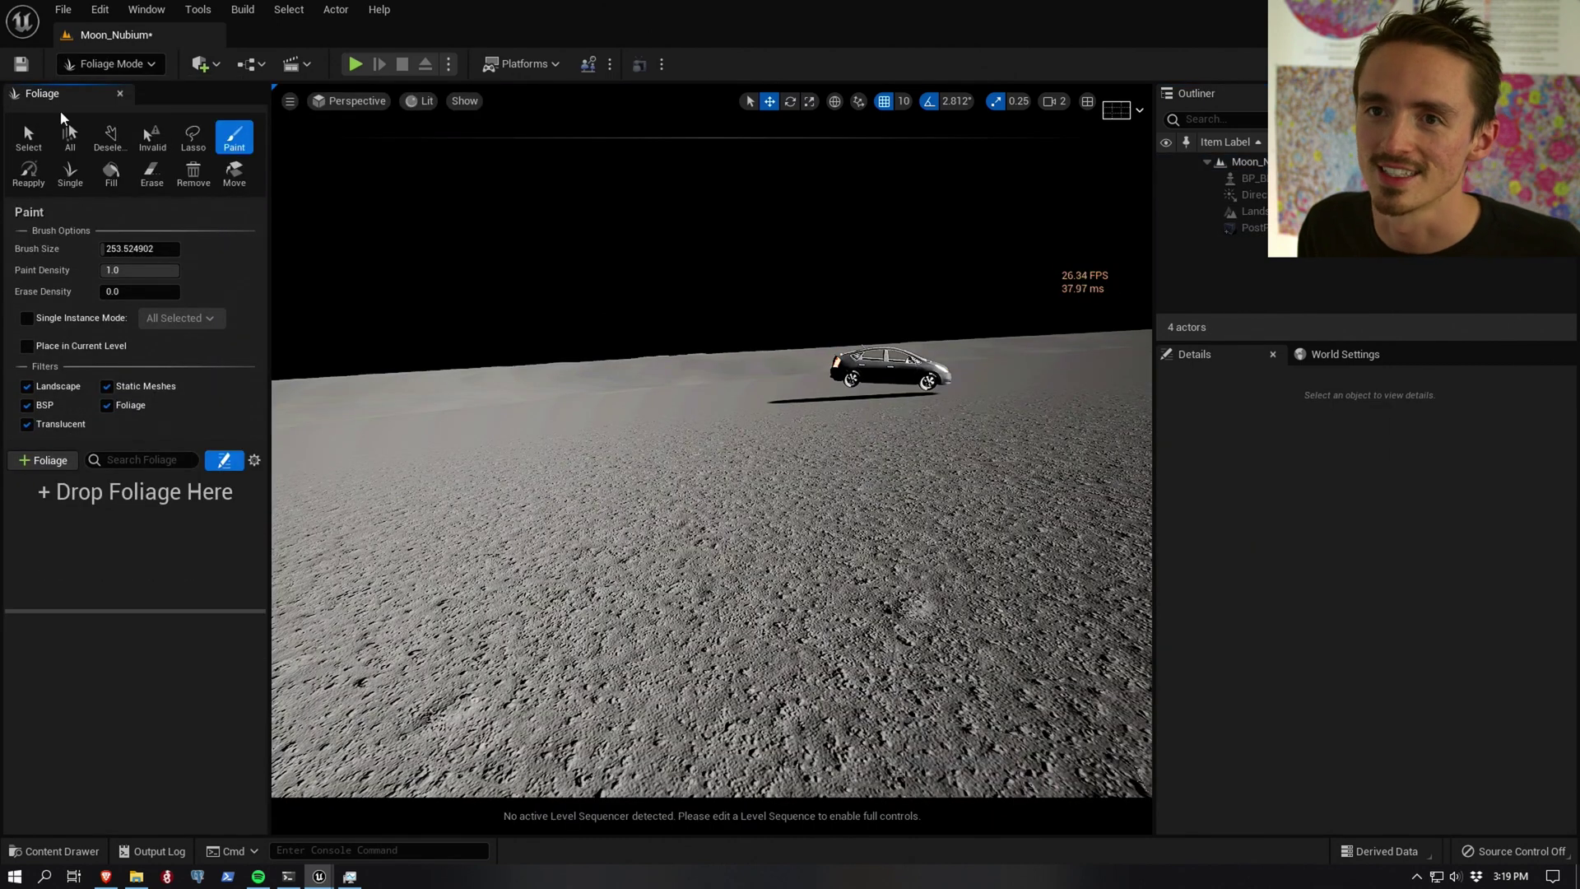
pyautogui.click(99, 852)
pyautogui.click(32, 504)
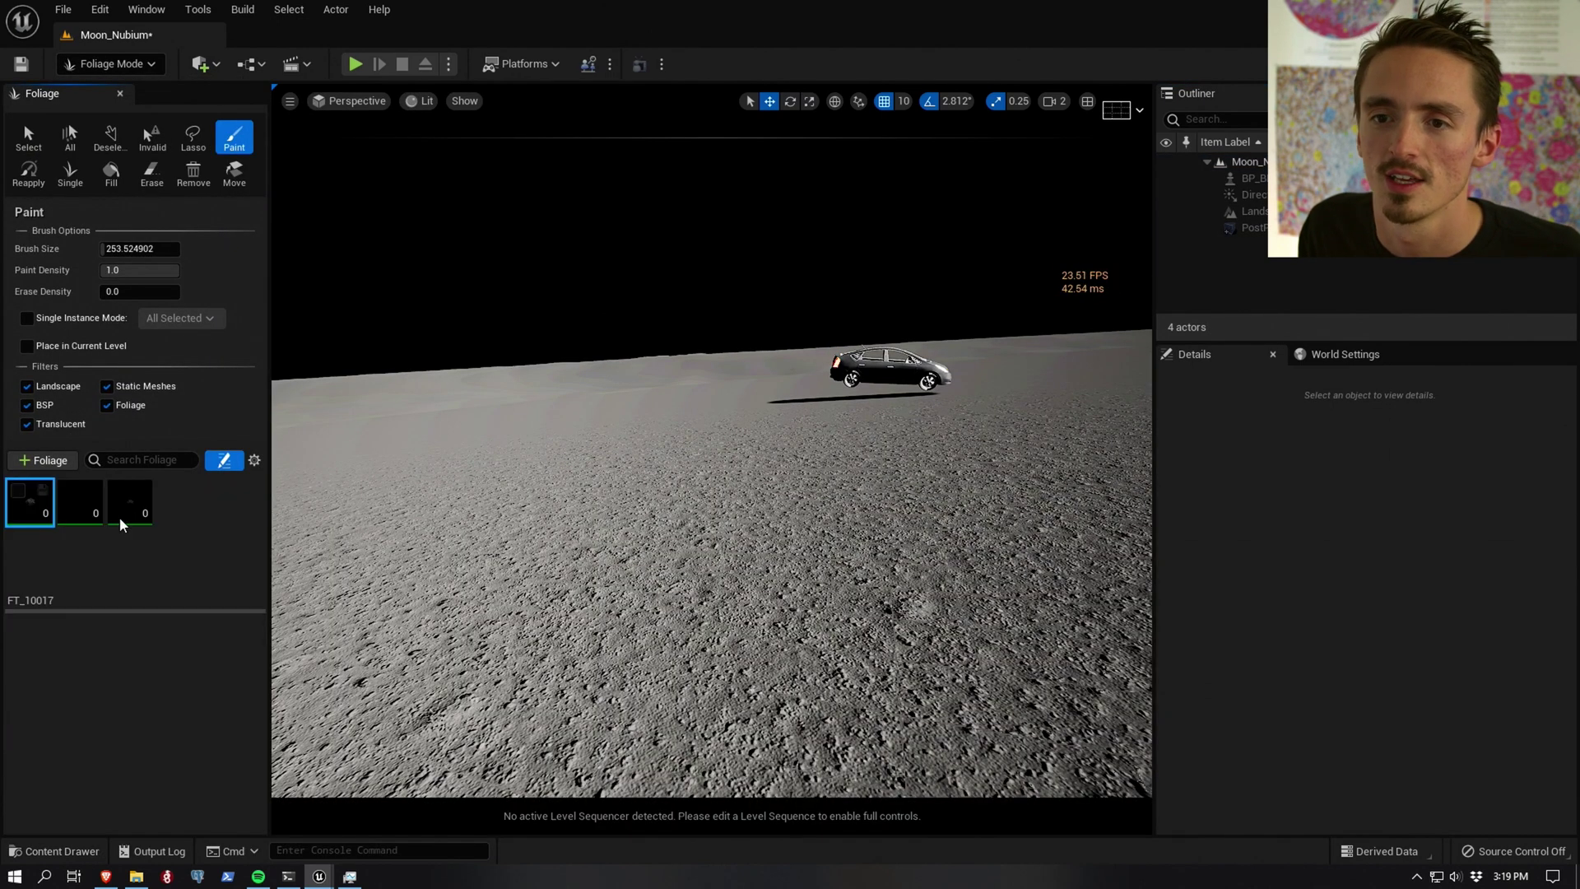
# Step: Select all three rock foliage types and paint clusters of rocks on the ground near the vehicle
pyautogui.keyDown('shift'); pyautogui.click(115, 517); pyautogui.keyUp('shift')
pyautogui.click(117, 492)
pyautogui.moveTo(699, 488)
pyautogui.mouseDown()
pyautogui.moveTo(716, 483)
pyautogui.moveTo(674, 406)
pyautogui.mouseUp()
pyautogui.moveTo(864, 418); pyautogui.dragTo(872, 492)
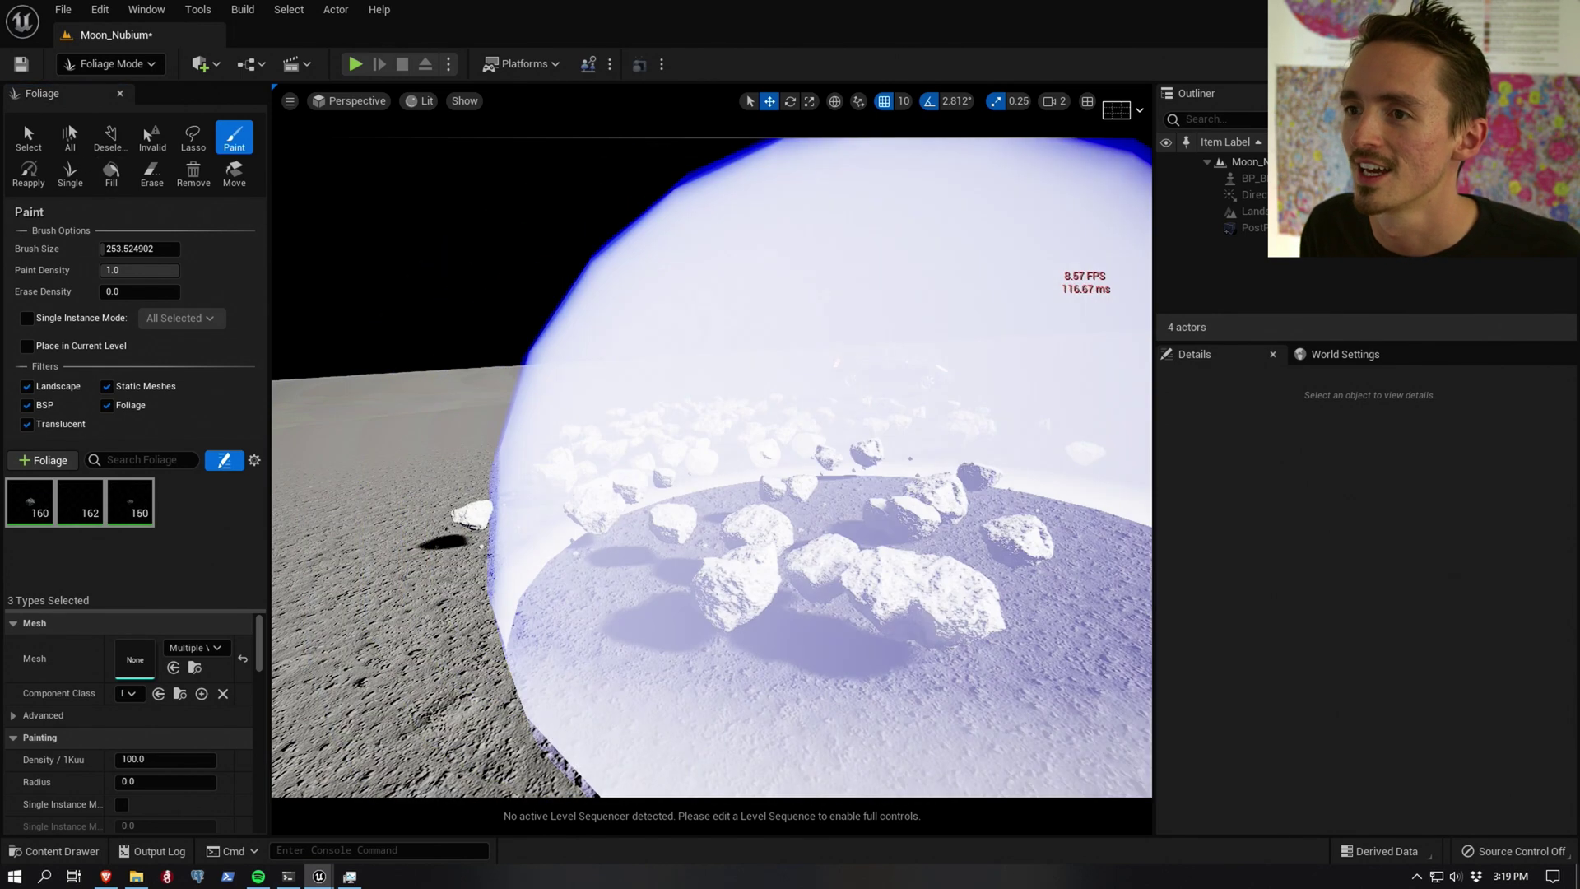
pyautogui.press('s')
pyautogui.moveTo(873, 492)
pyautogui.mouseDown(button='right')
pyautogui.moveTo(791, 494)
pyautogui.moveTo(852, 539)
pyautogui.moveTo(860, 514)
pyautogui.moveTo(864, 547)
pyautogui.mouseUp(button='right')
pyautogui.press('w')
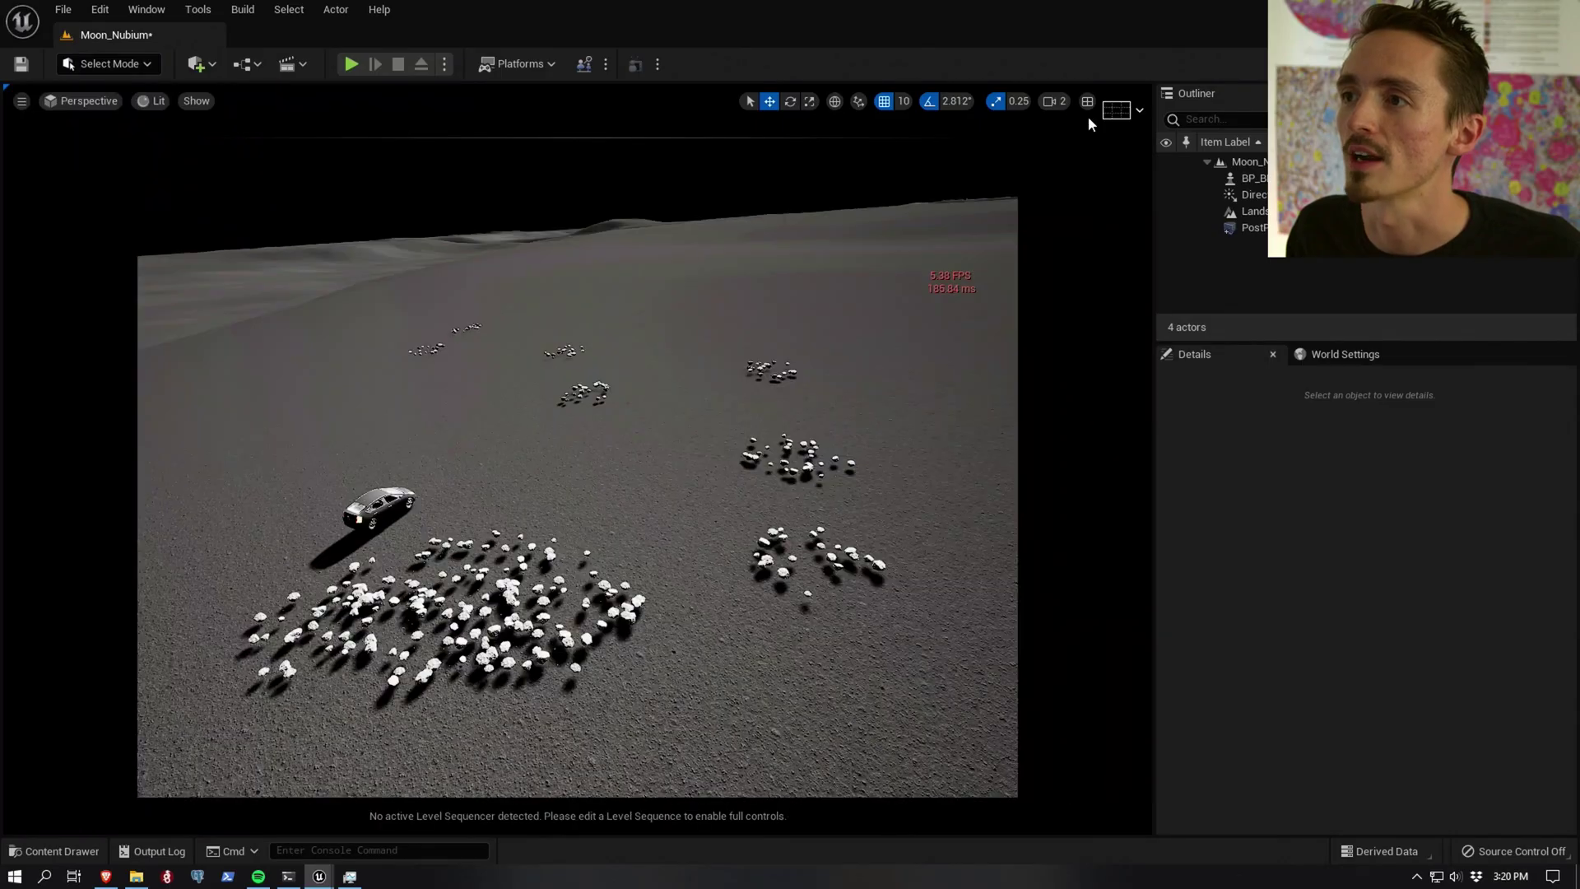
# Step: Raise the camera speed to 5 and fly up over the plain to view the whole lunar landscape
pyautogui.click(1054, 101)
pyautogui.moveTo(1070, 139); pyautogui.dragTo(1132, 138)
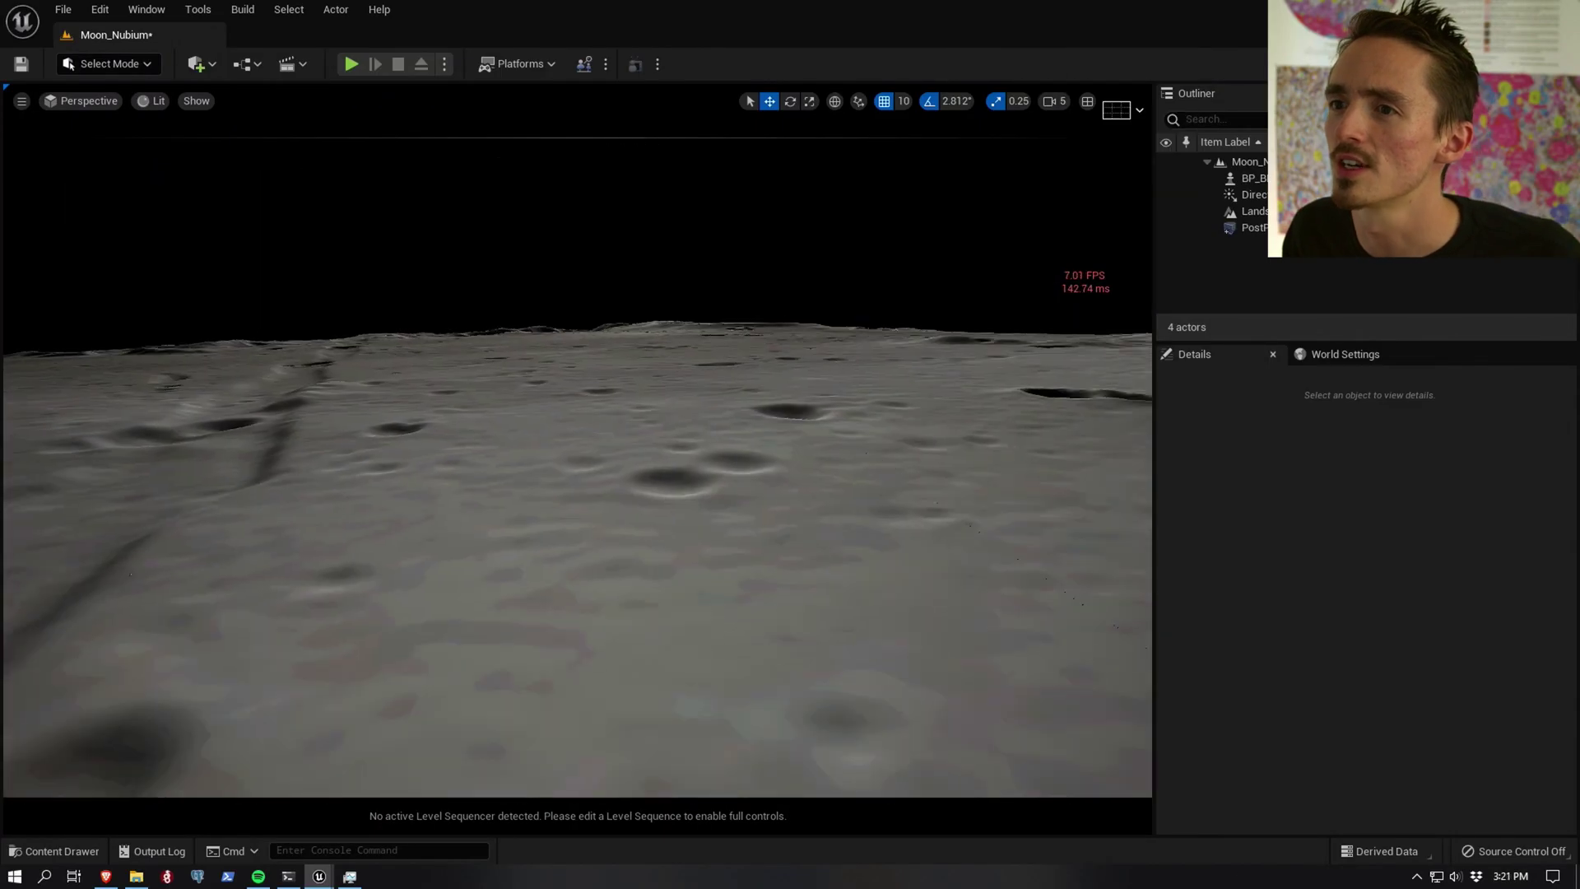
pyautogui.press('w')
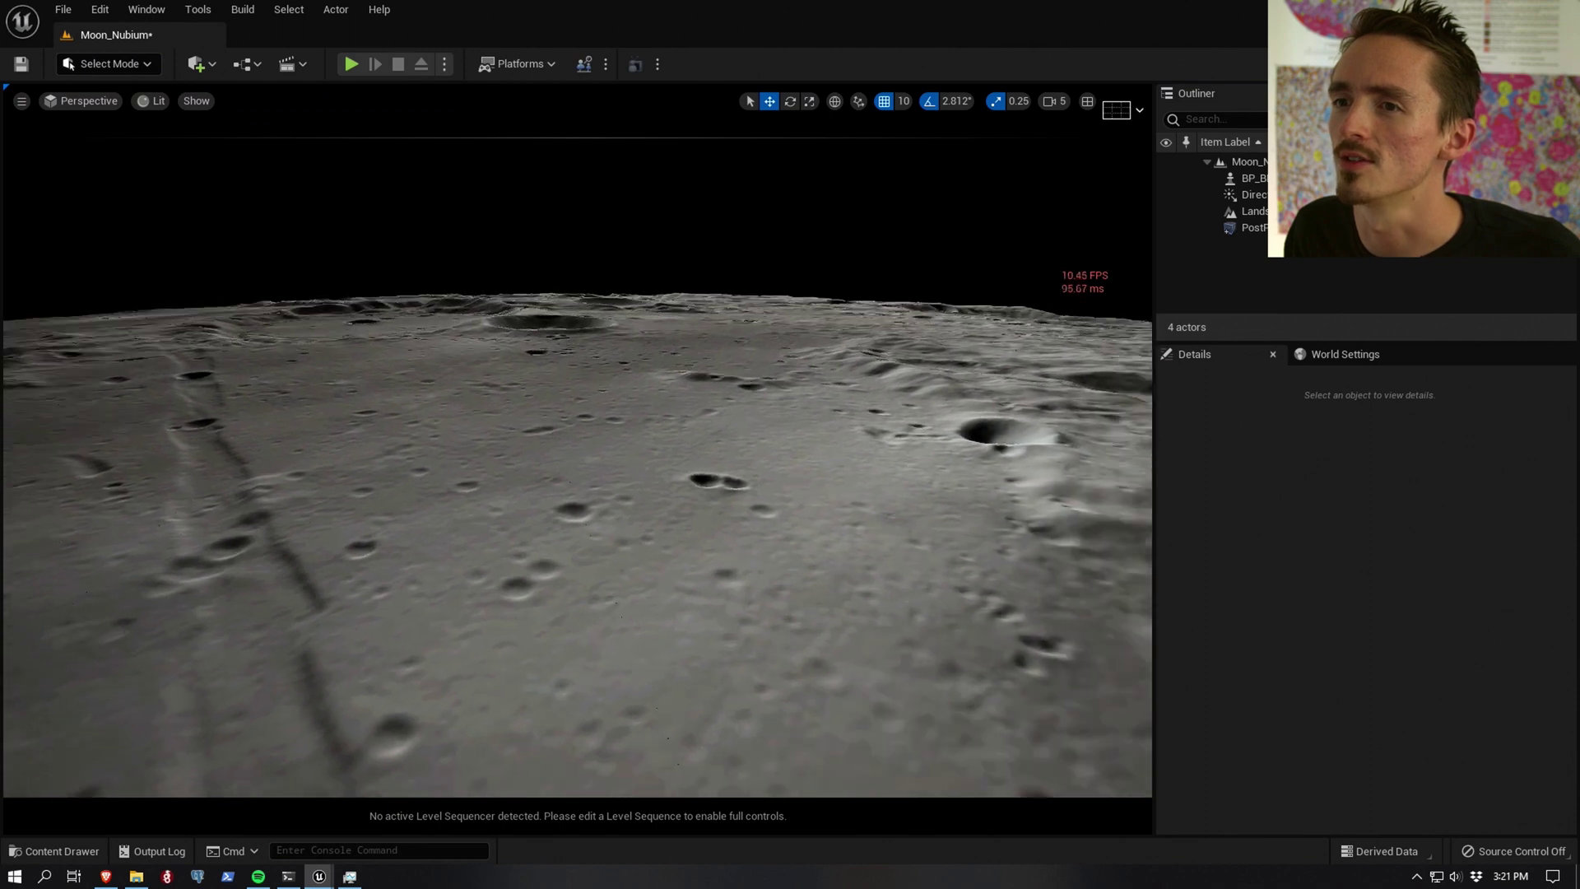
pyautogui.press('e')
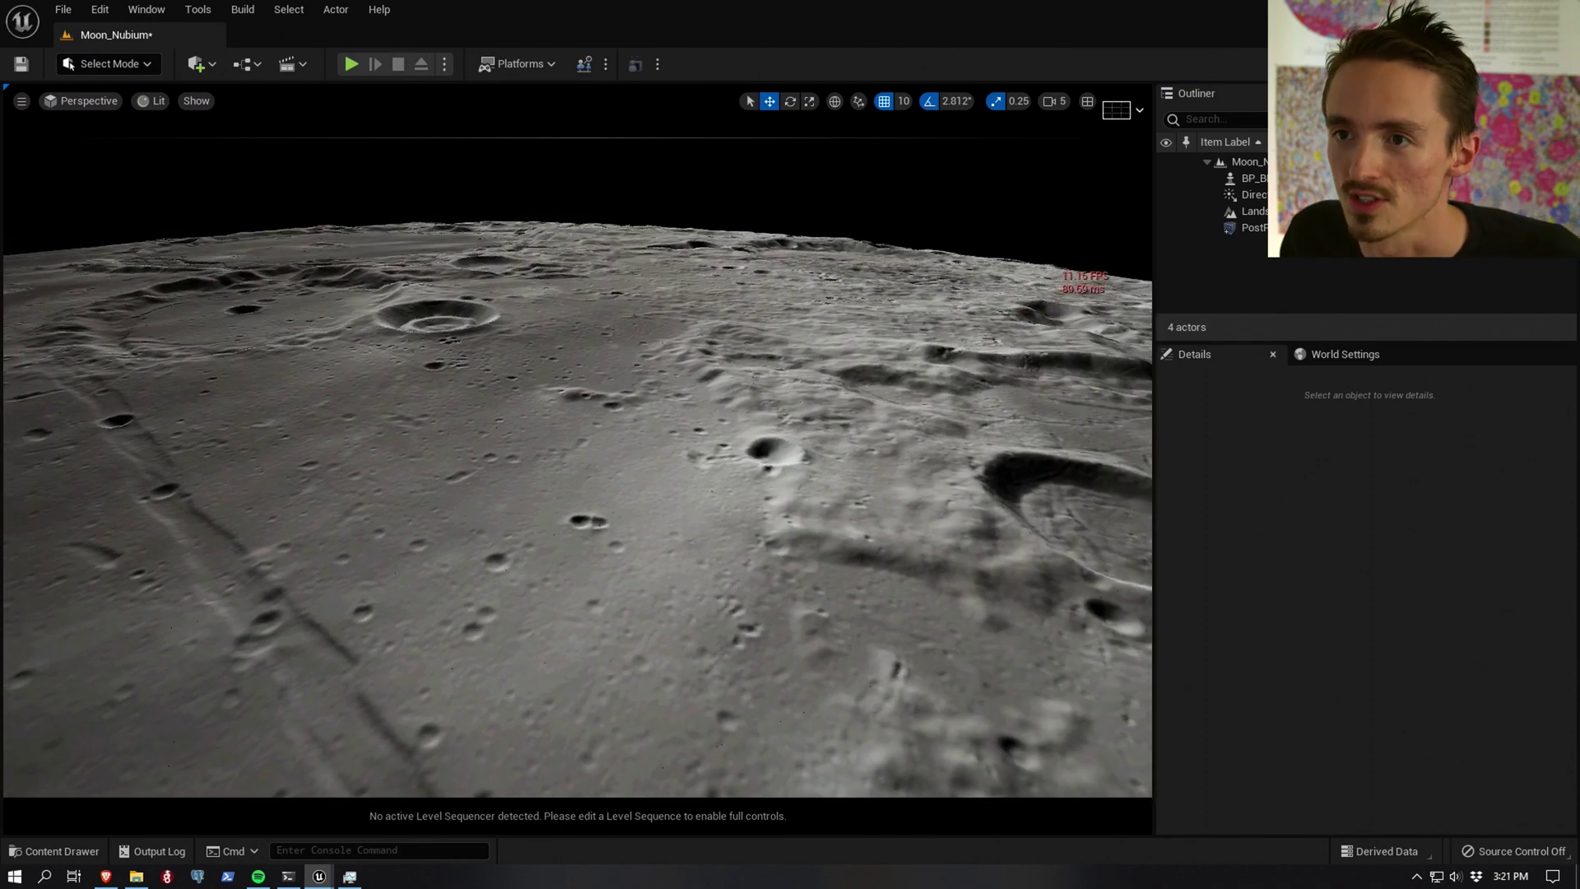
pyautogui.press('e')
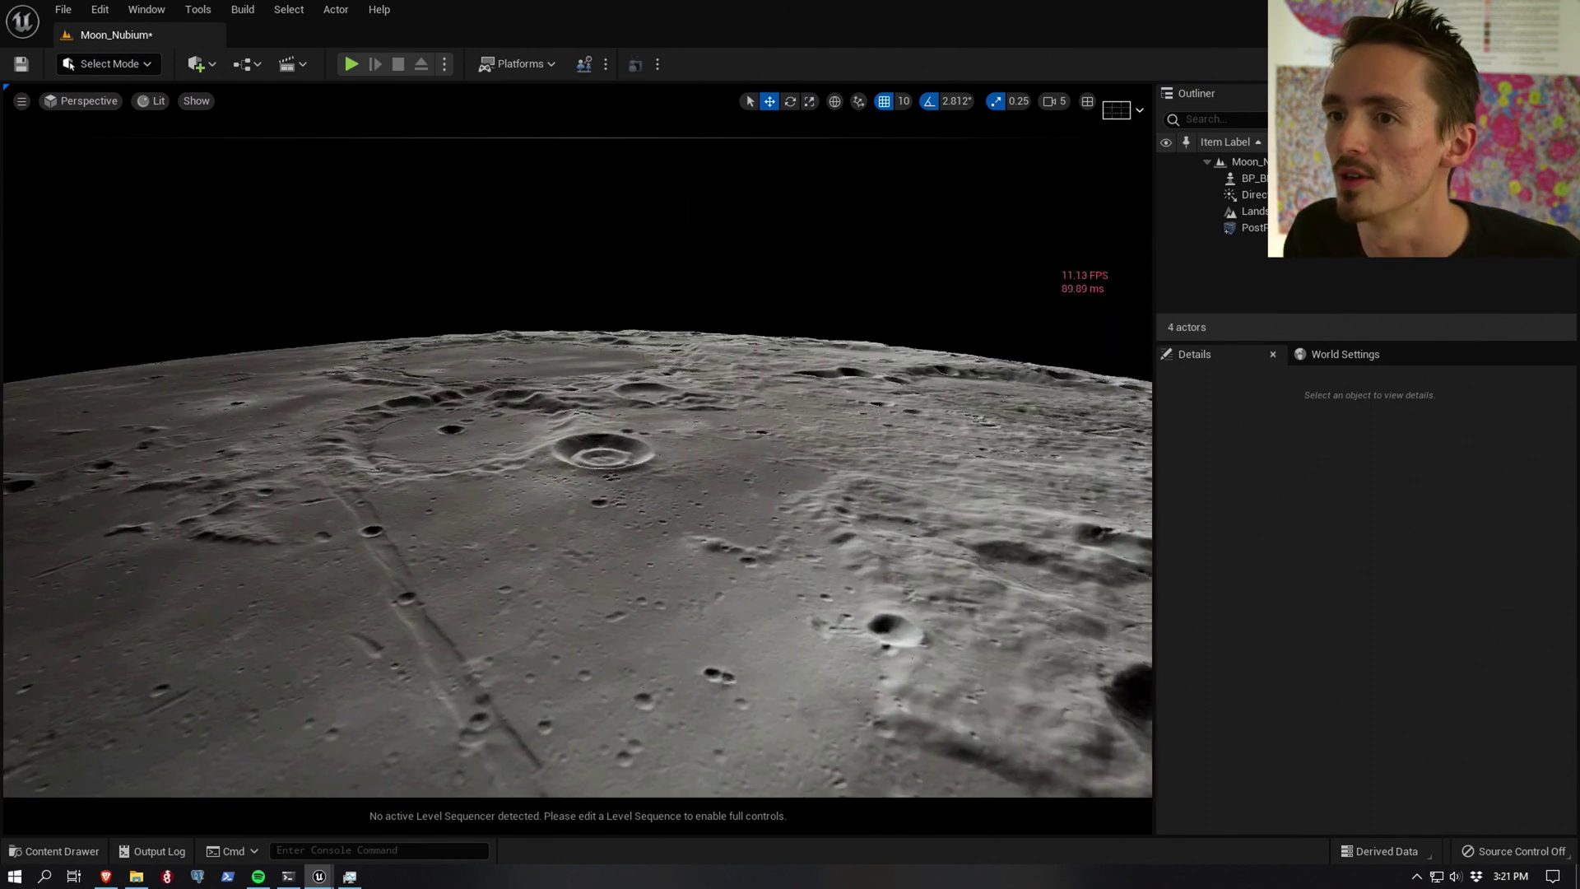
# Step: Fly back from and around the large flat-floored crater to examine its fractured floor, rim and surrounding terrain from several angles
pyautogui.press('s')
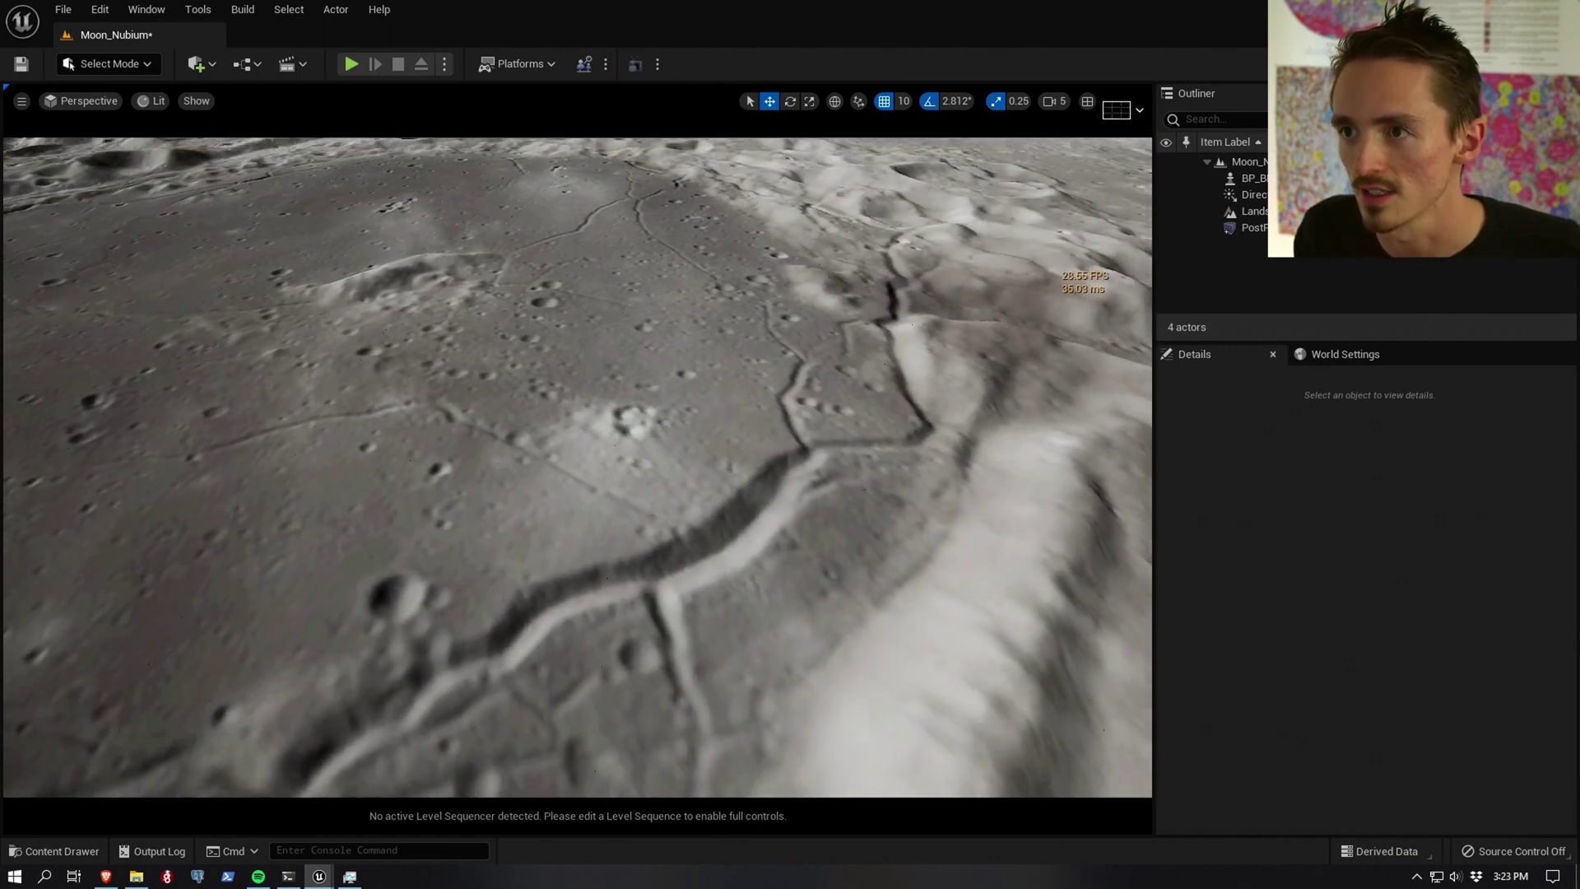
pyautogui.press('s')
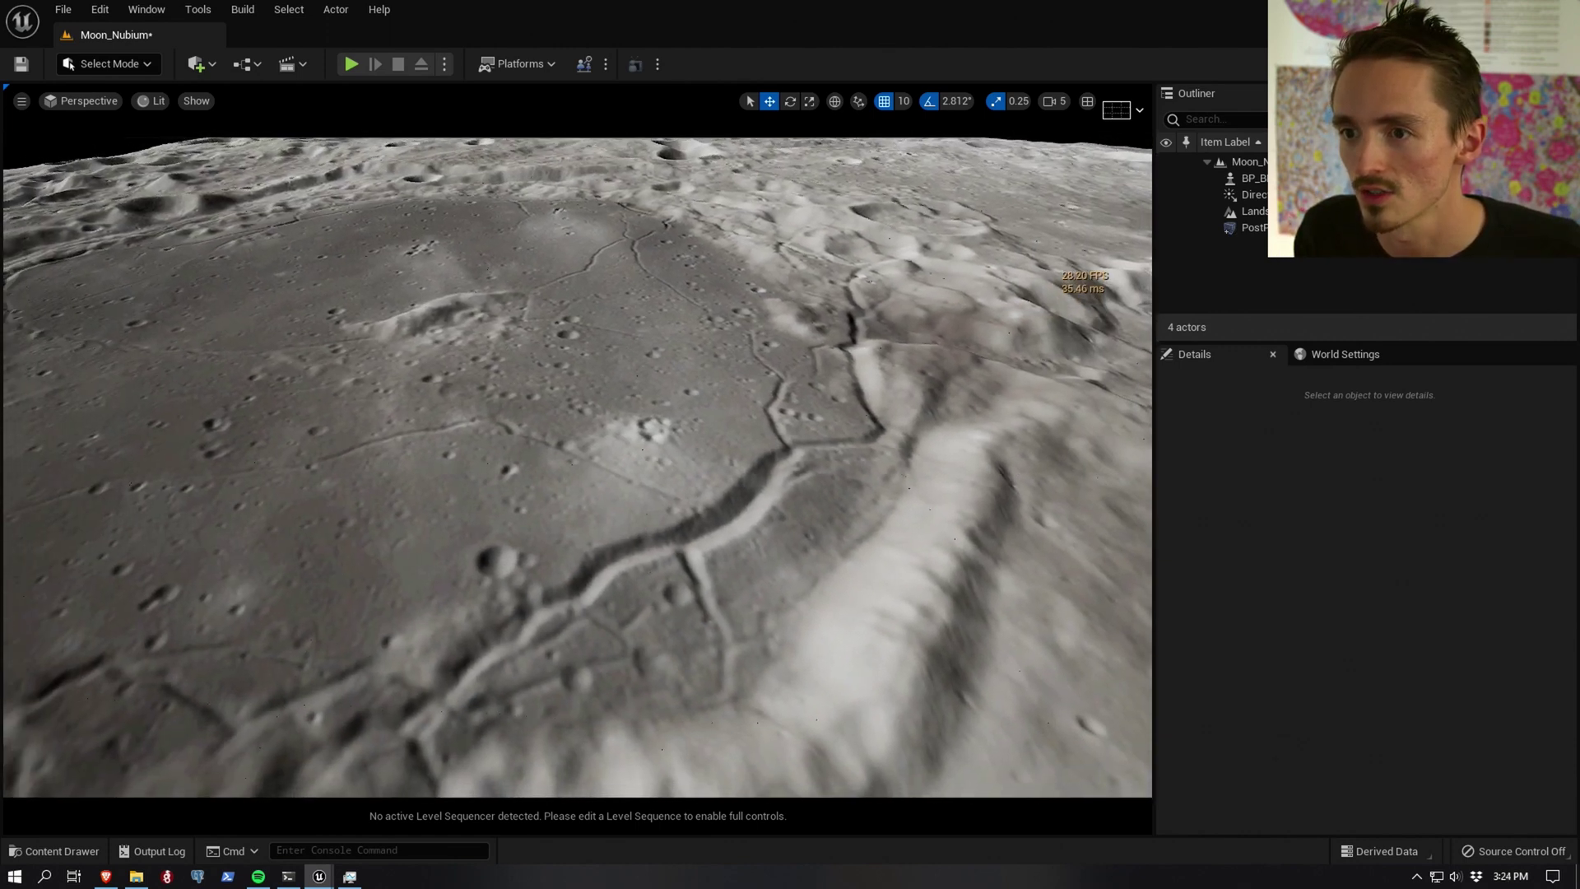
pyautogui.press('a')
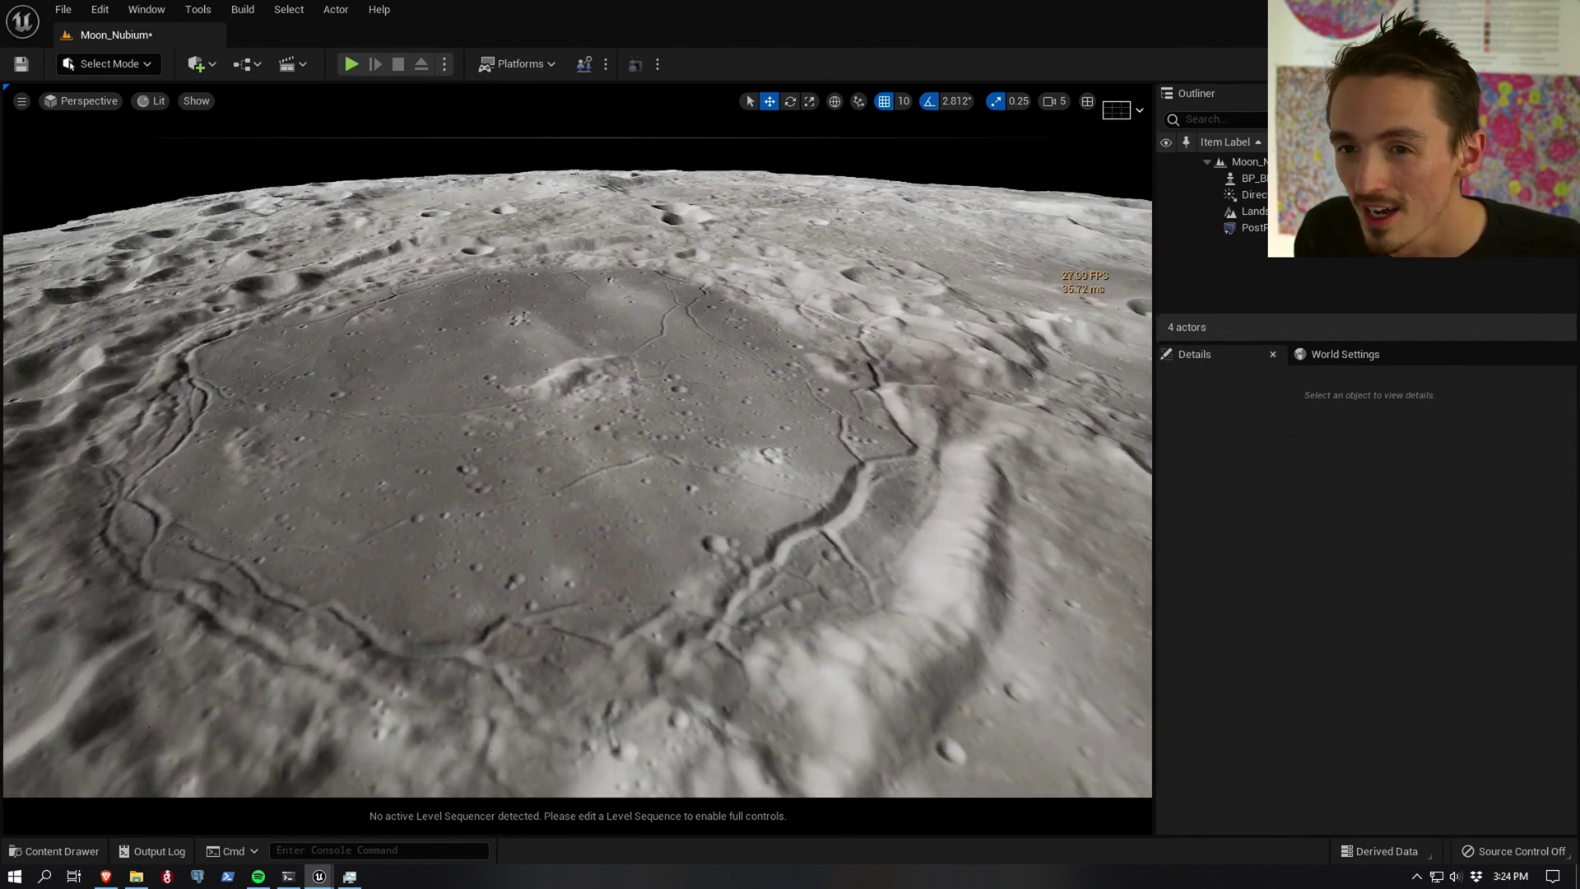
pyautogui.press('a')
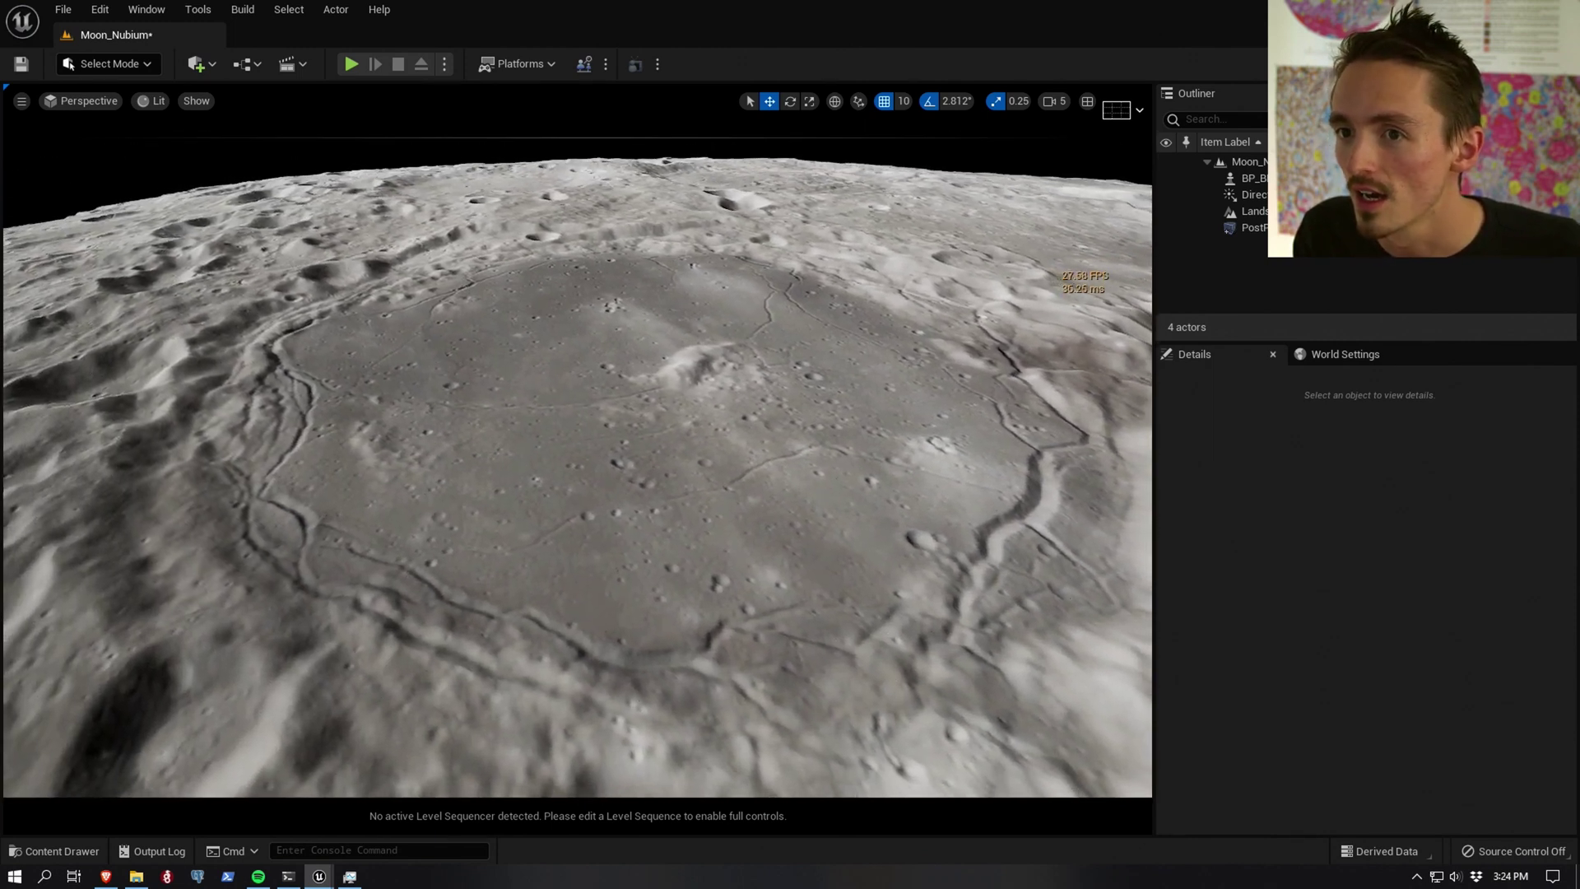
pyautogui.press('e')
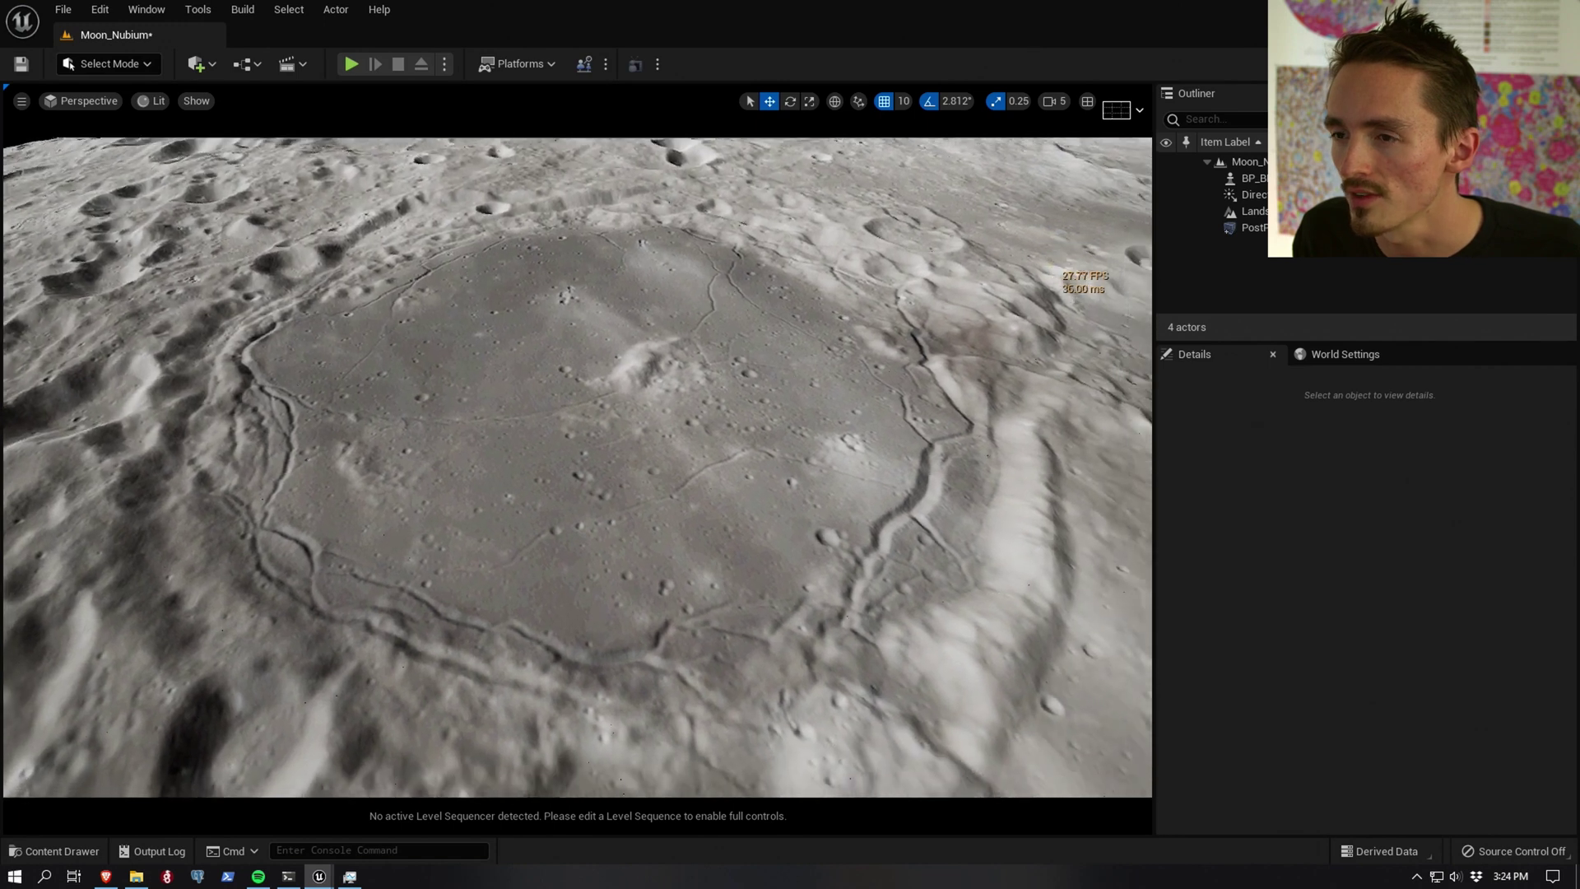
pyautogui.press('e')
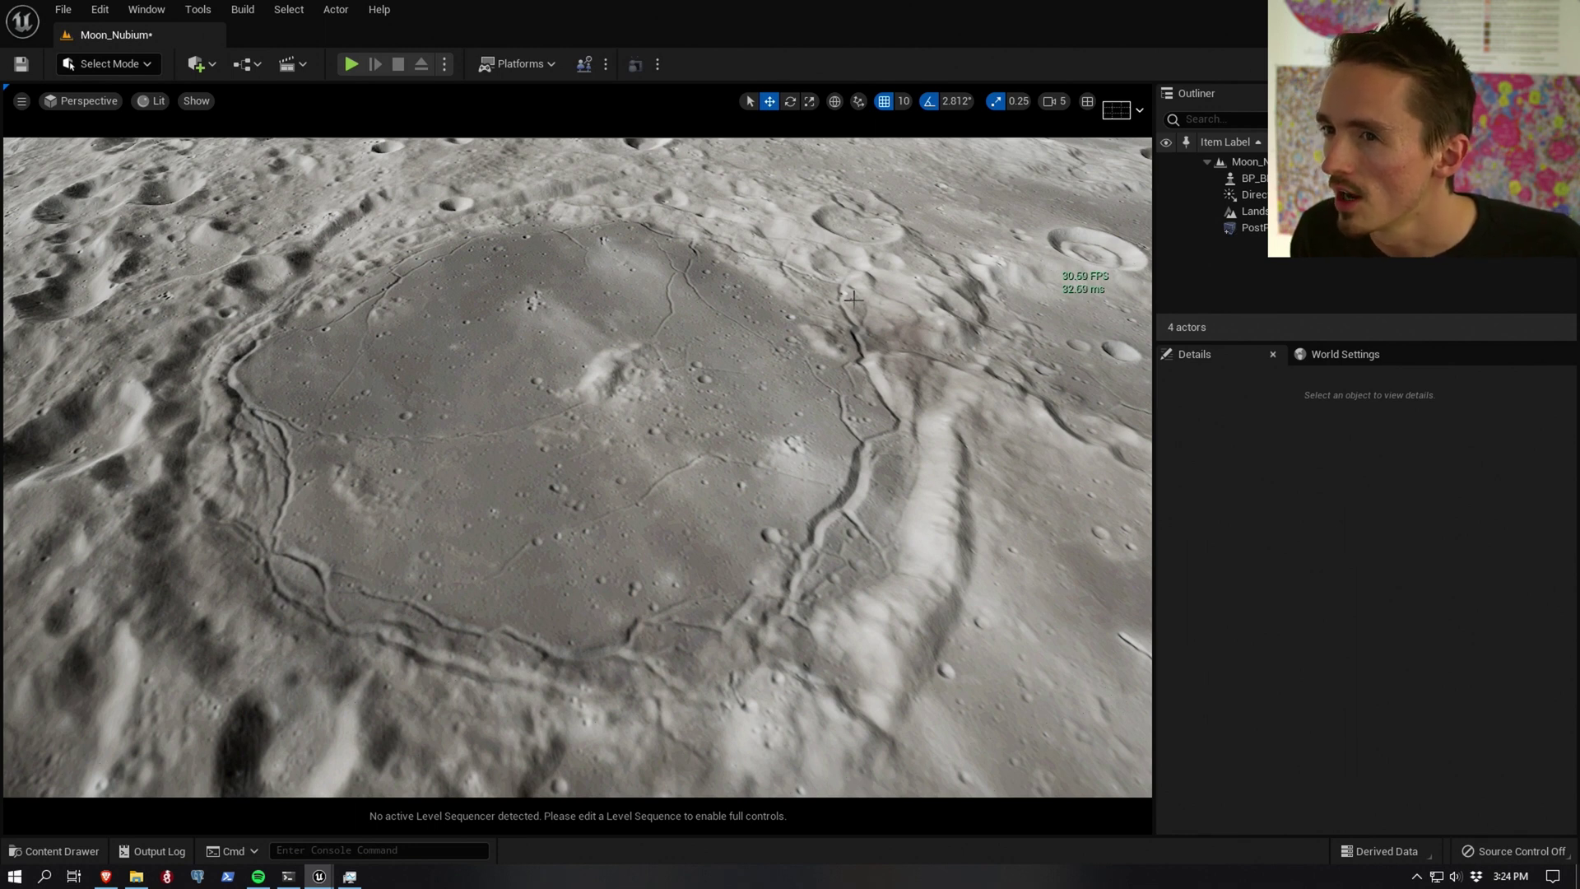
pyautogui.press('w')
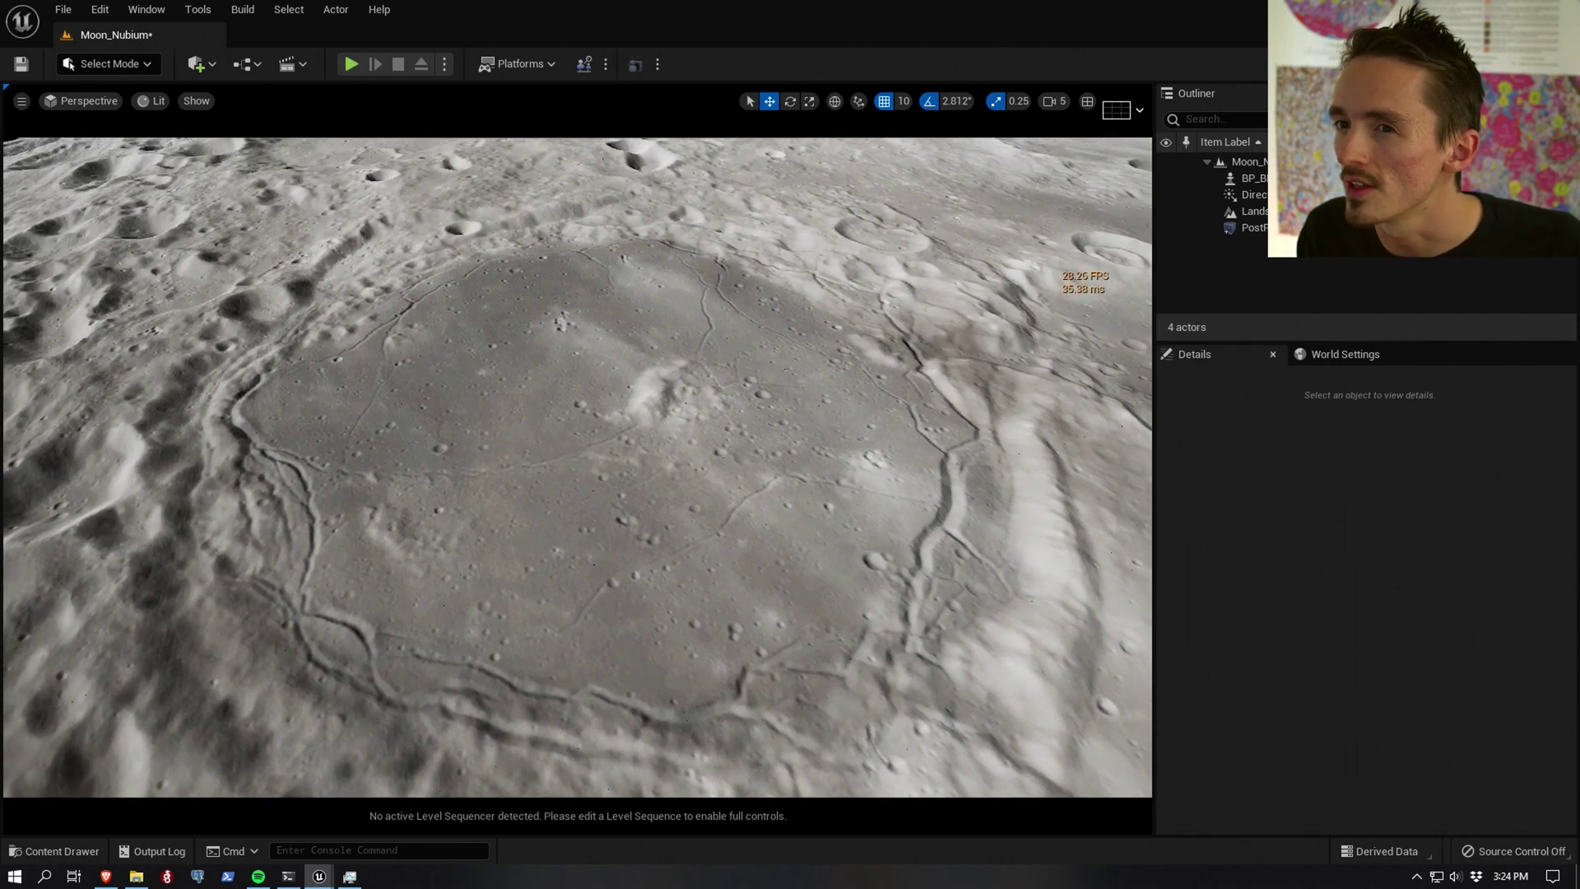
pyautogui.press('a')
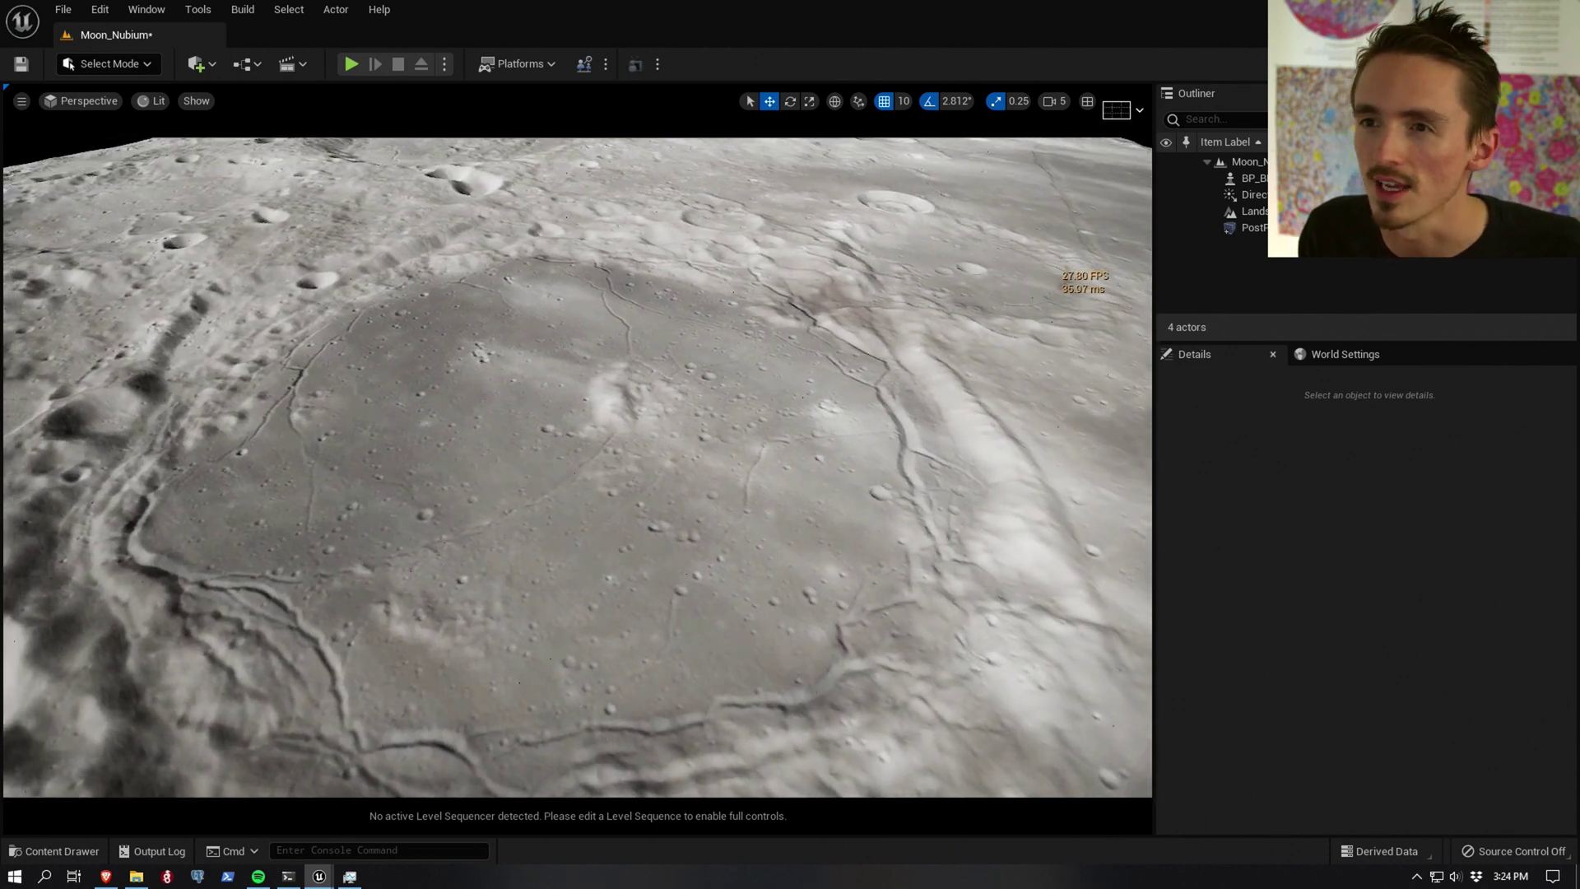
pyautogui.press('a')
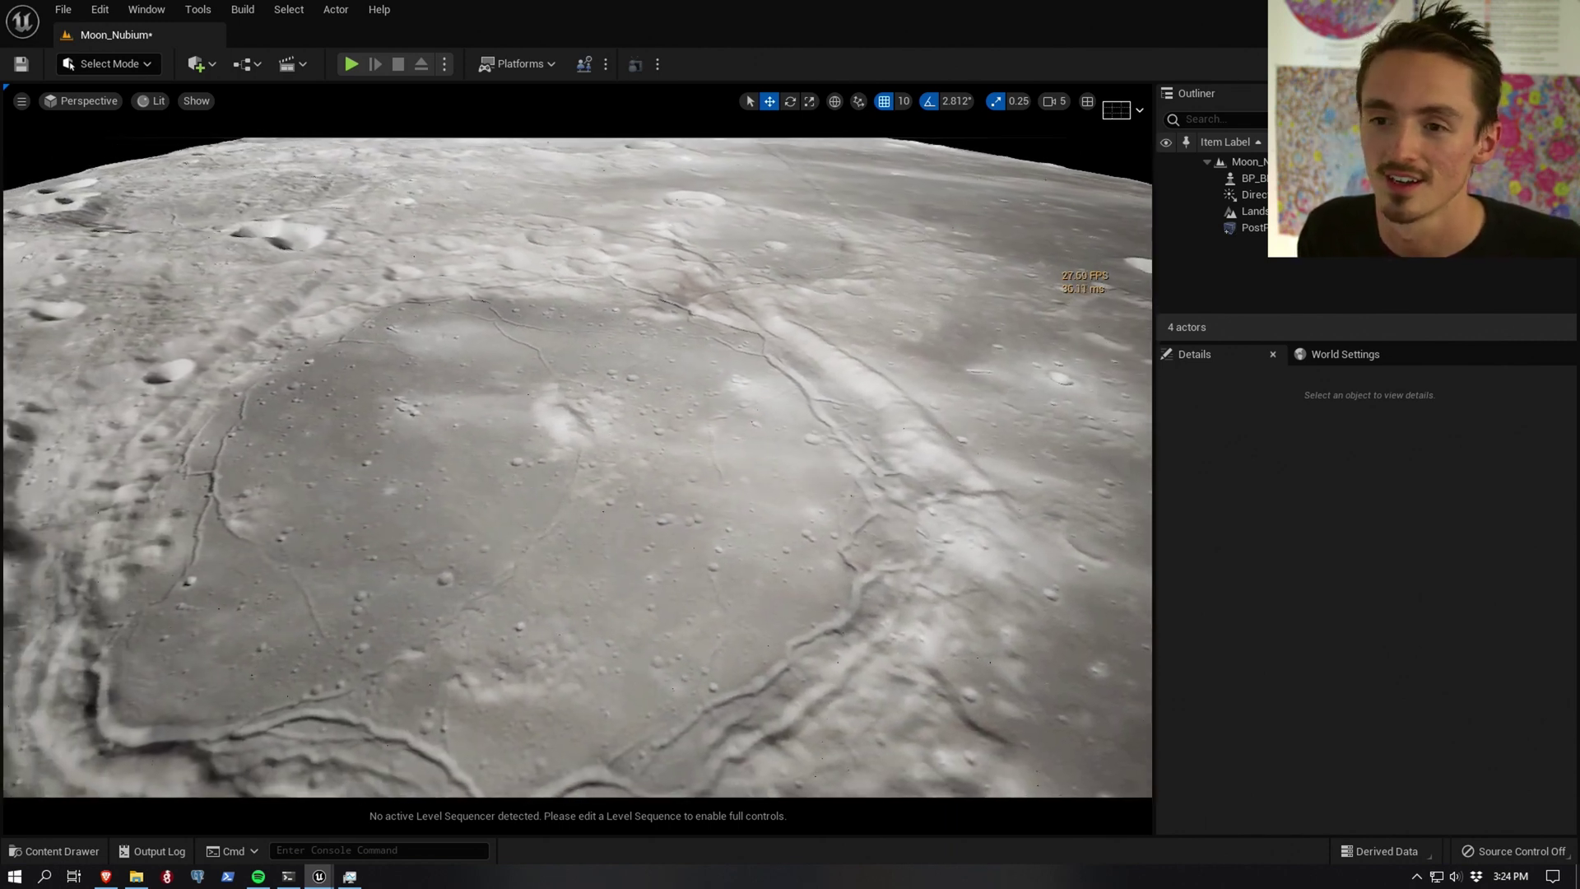
pyautogui.press('a')
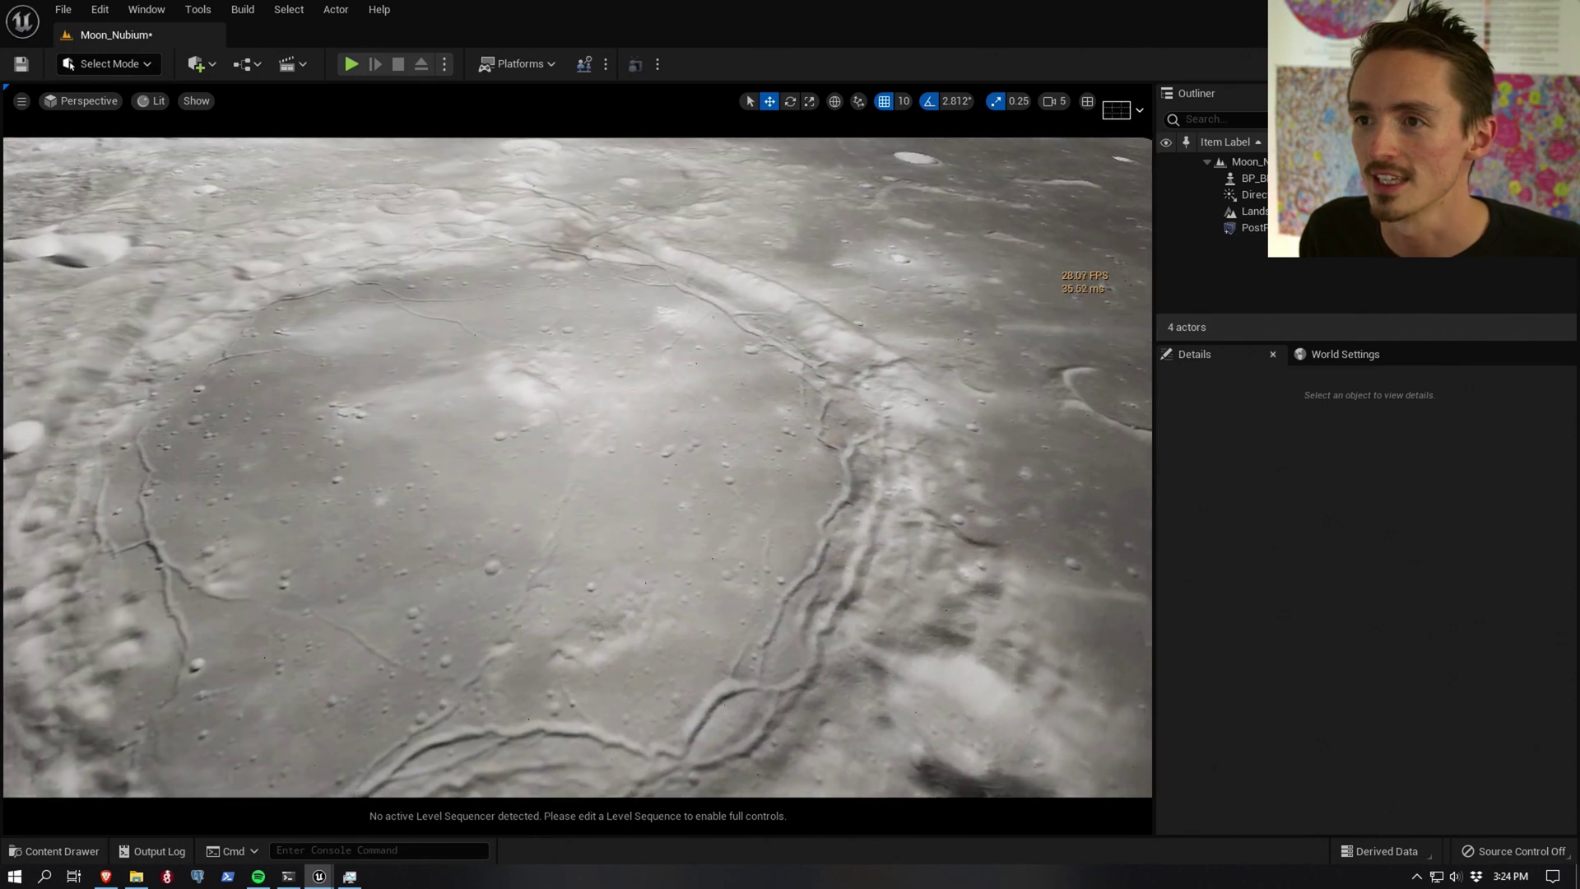
pyautogui.press('s')
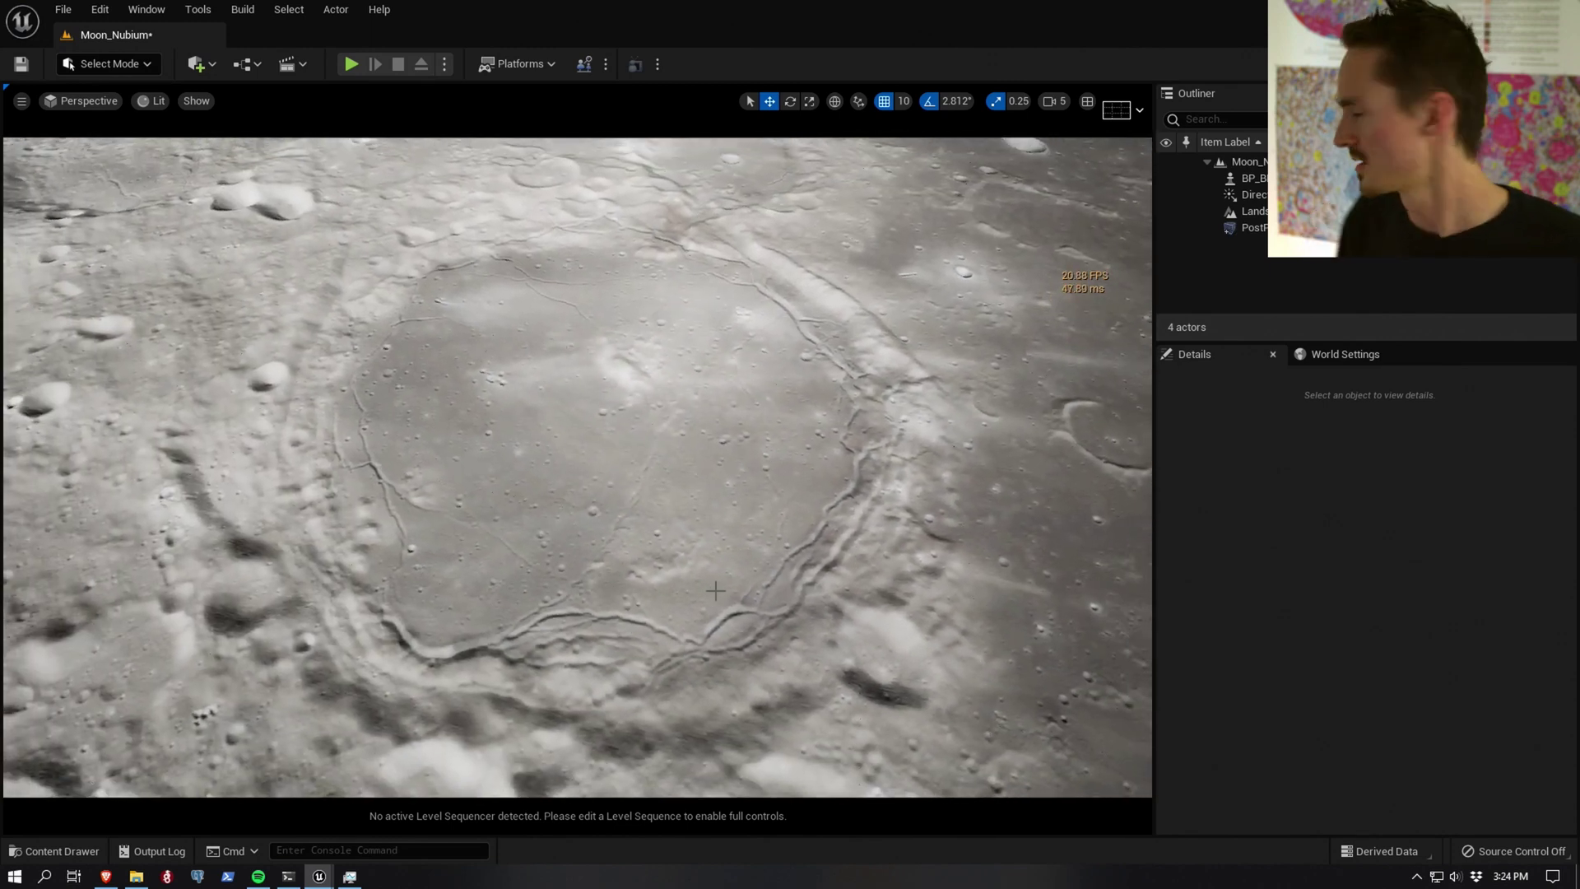